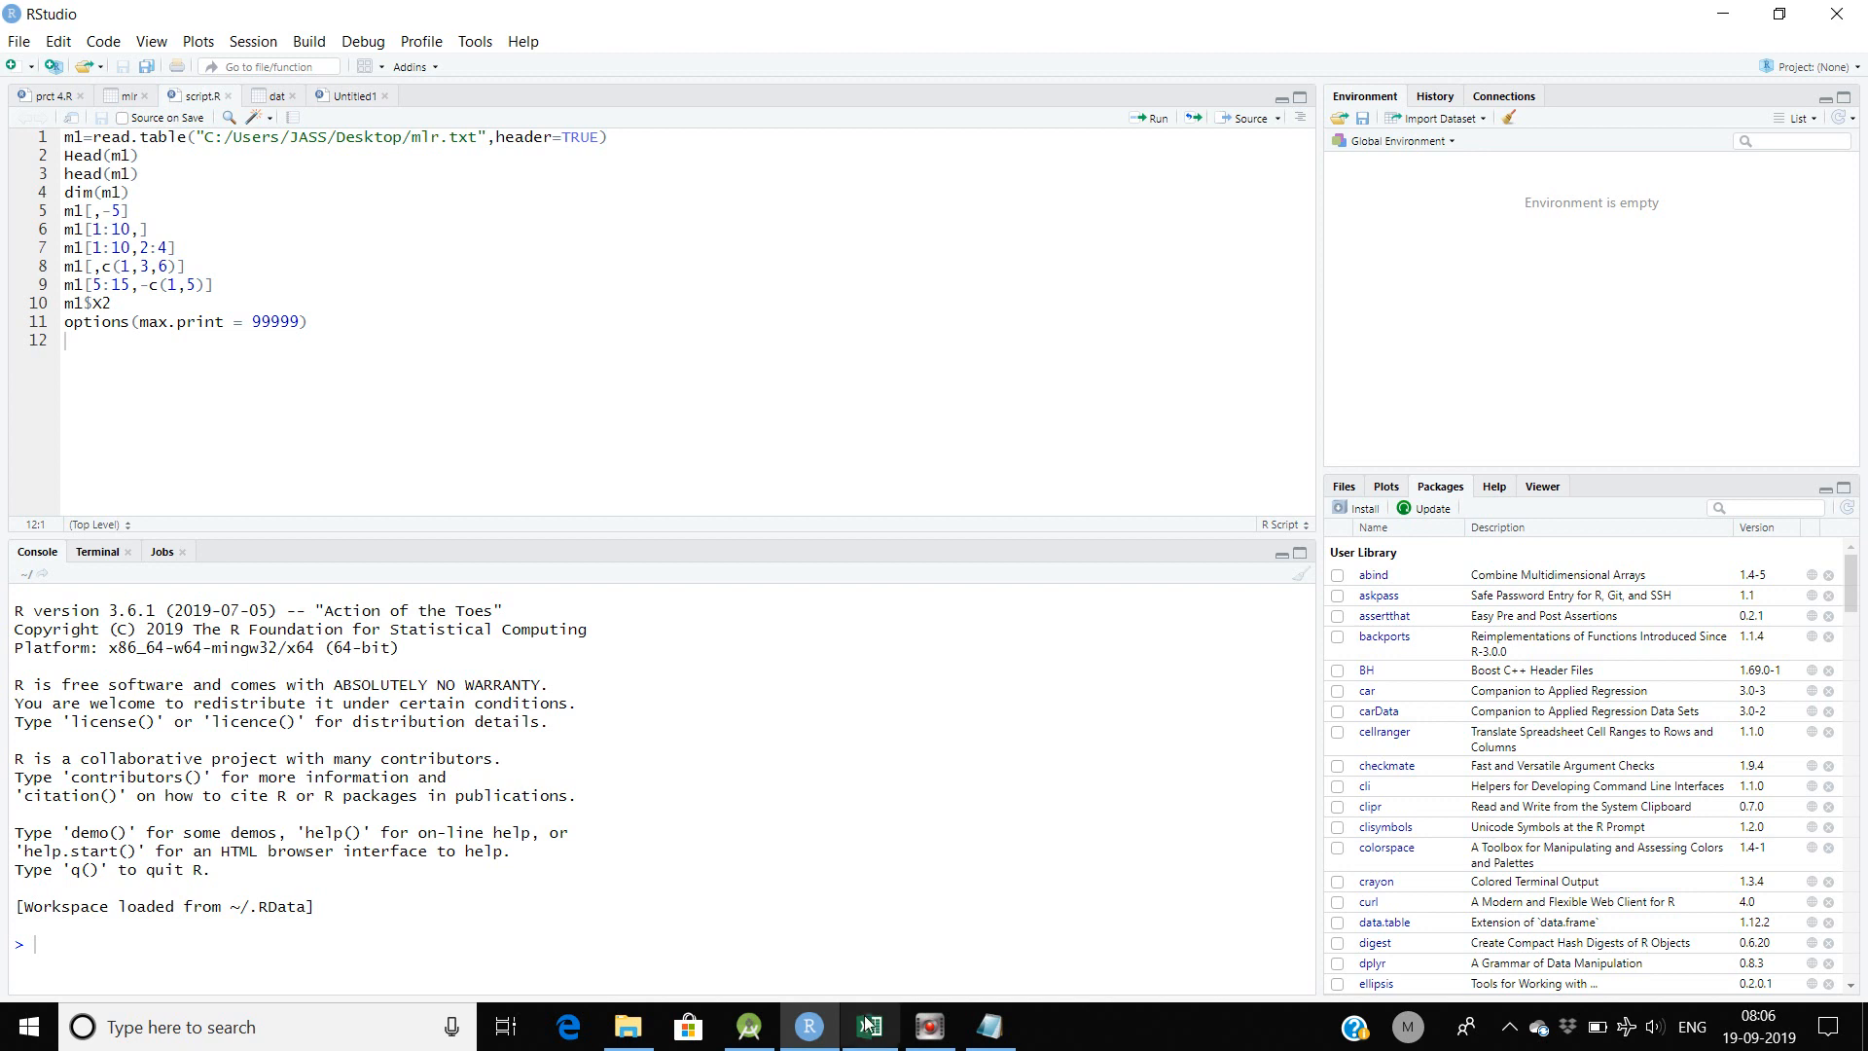
# Switch to the Table 7_9 workbook in Excel, look over Sheet1 and Table 7_9, and return to Sheet2.
pyautogui.click(869, 1023)
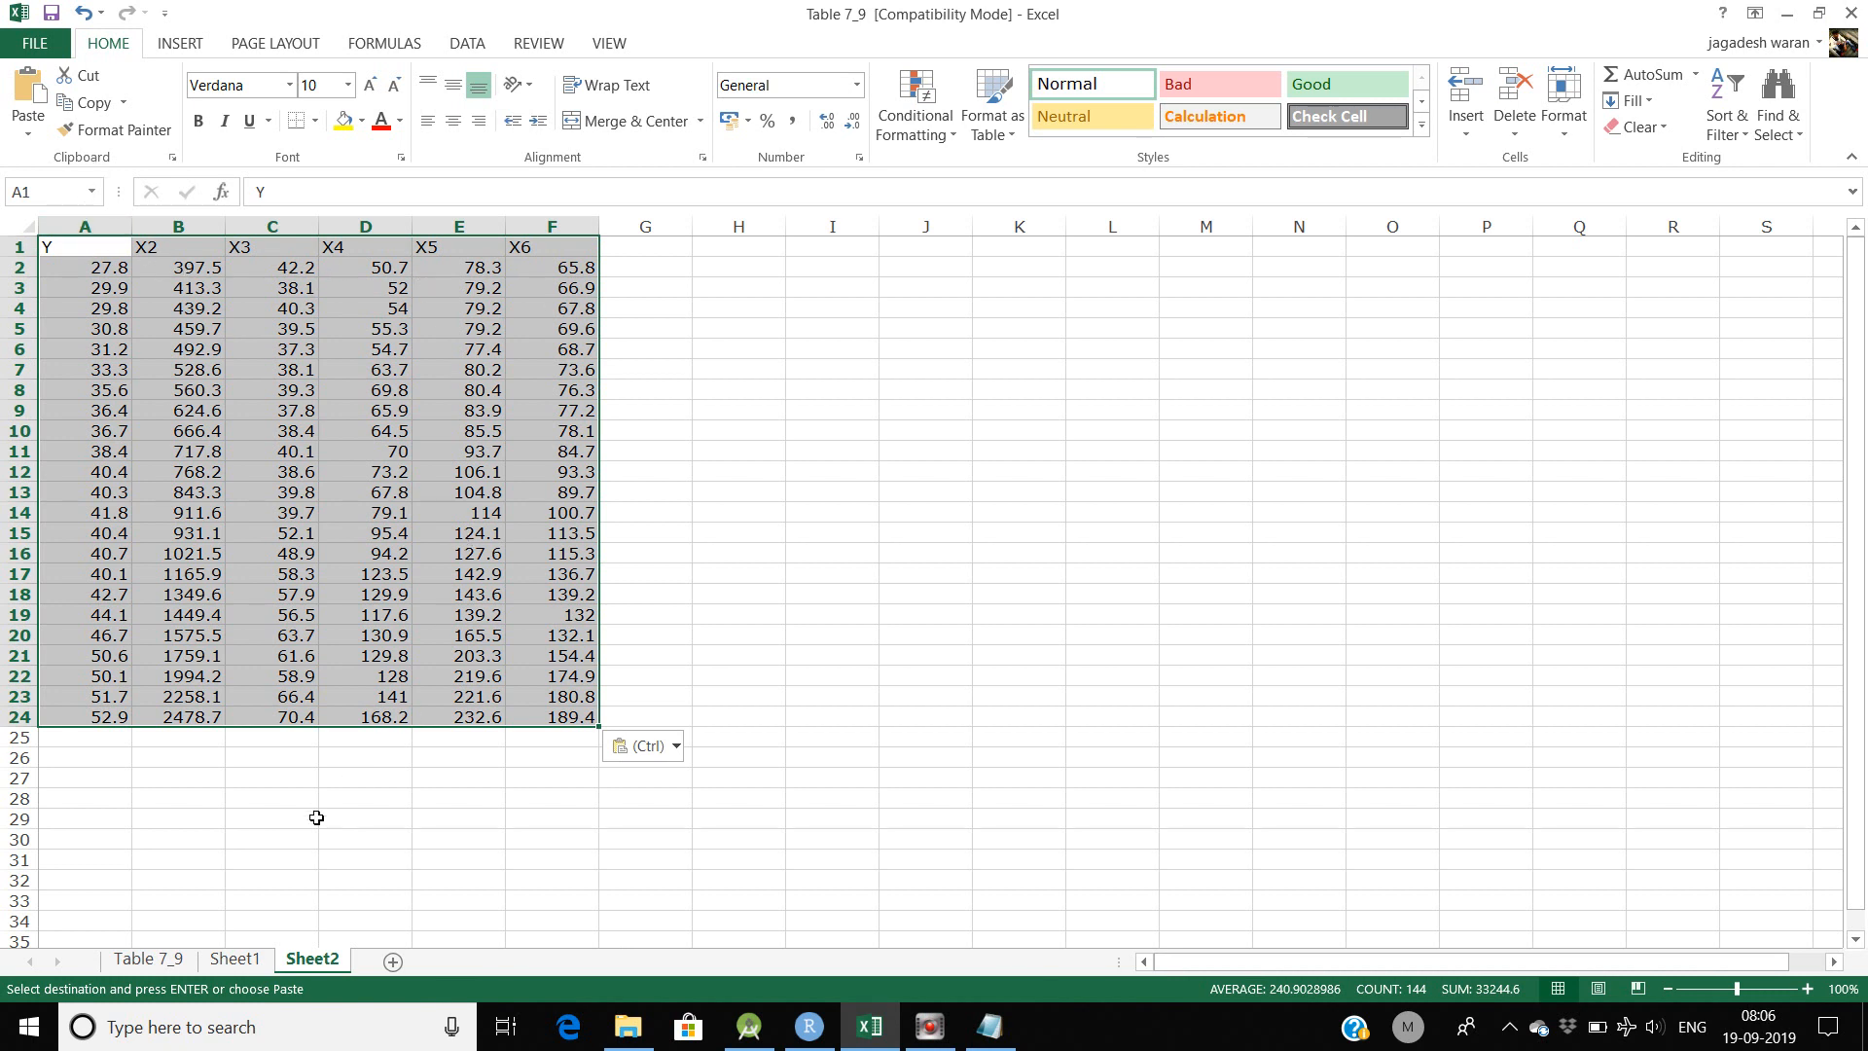
pyautogui.click(236, 958)
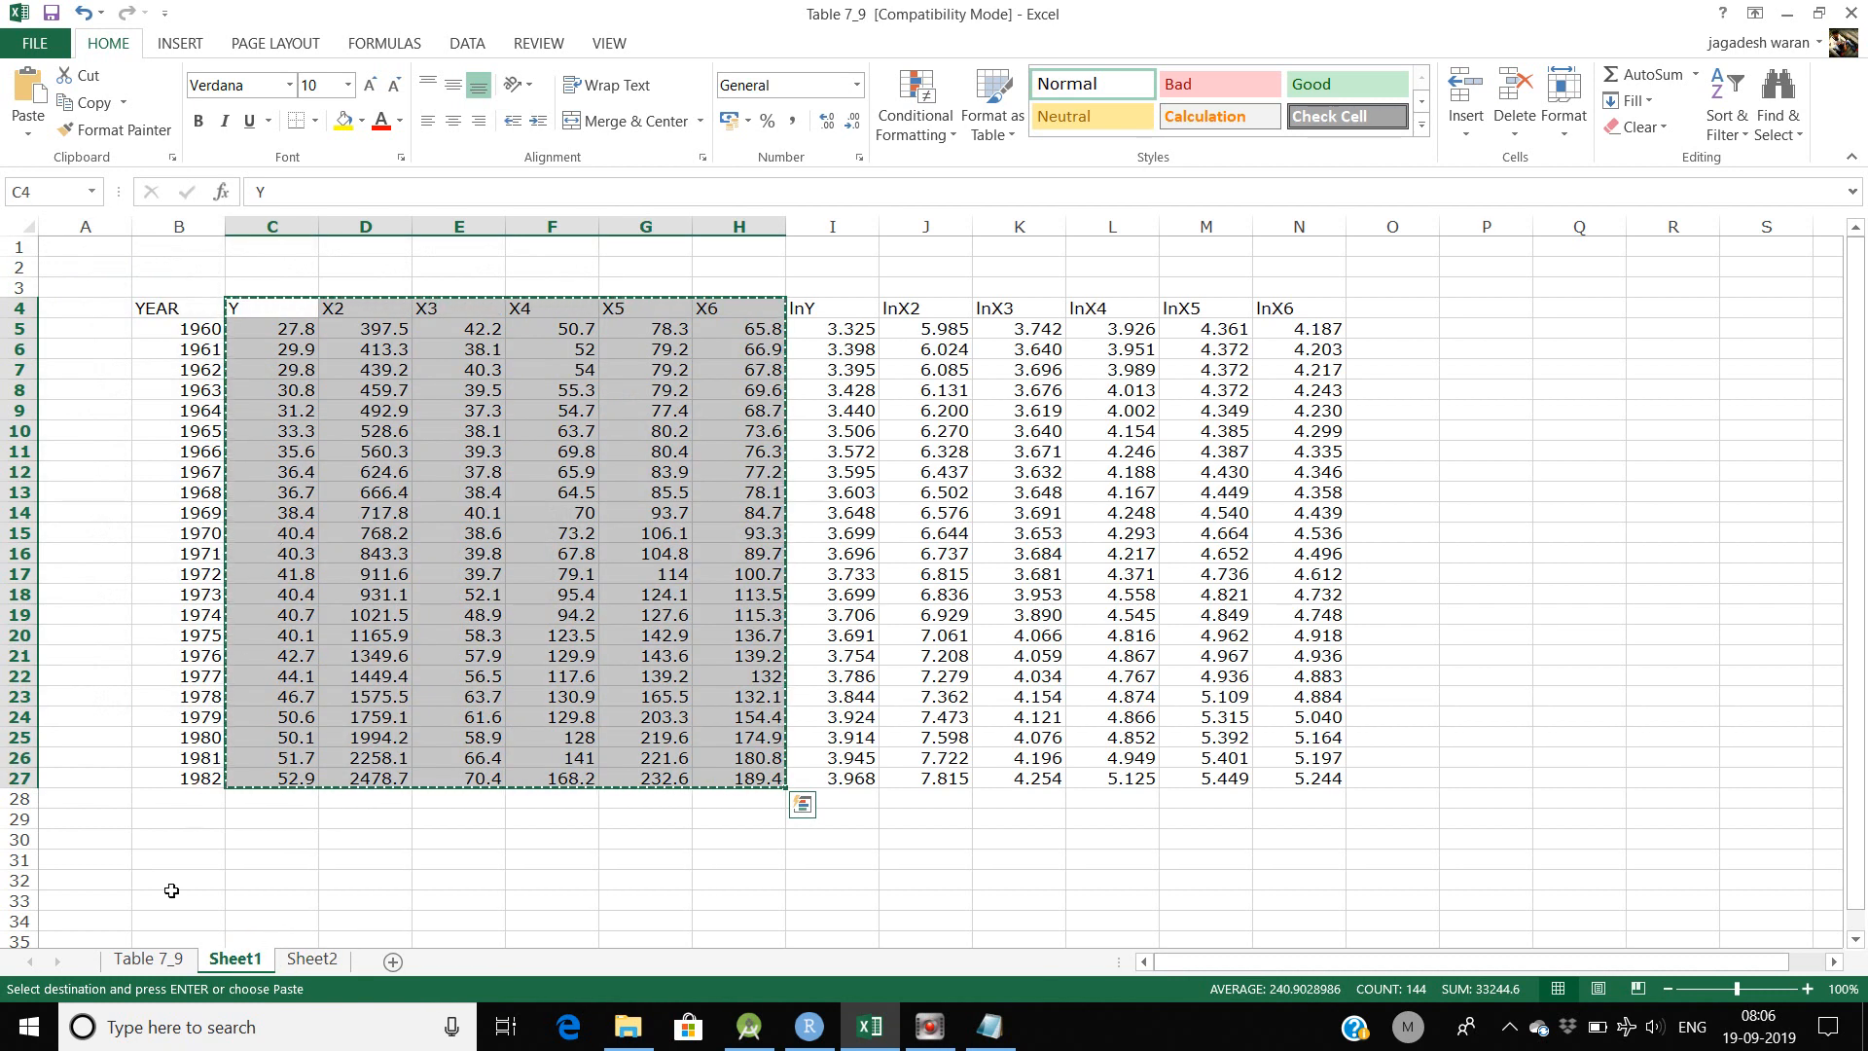
pyautogui.click(151, 958)
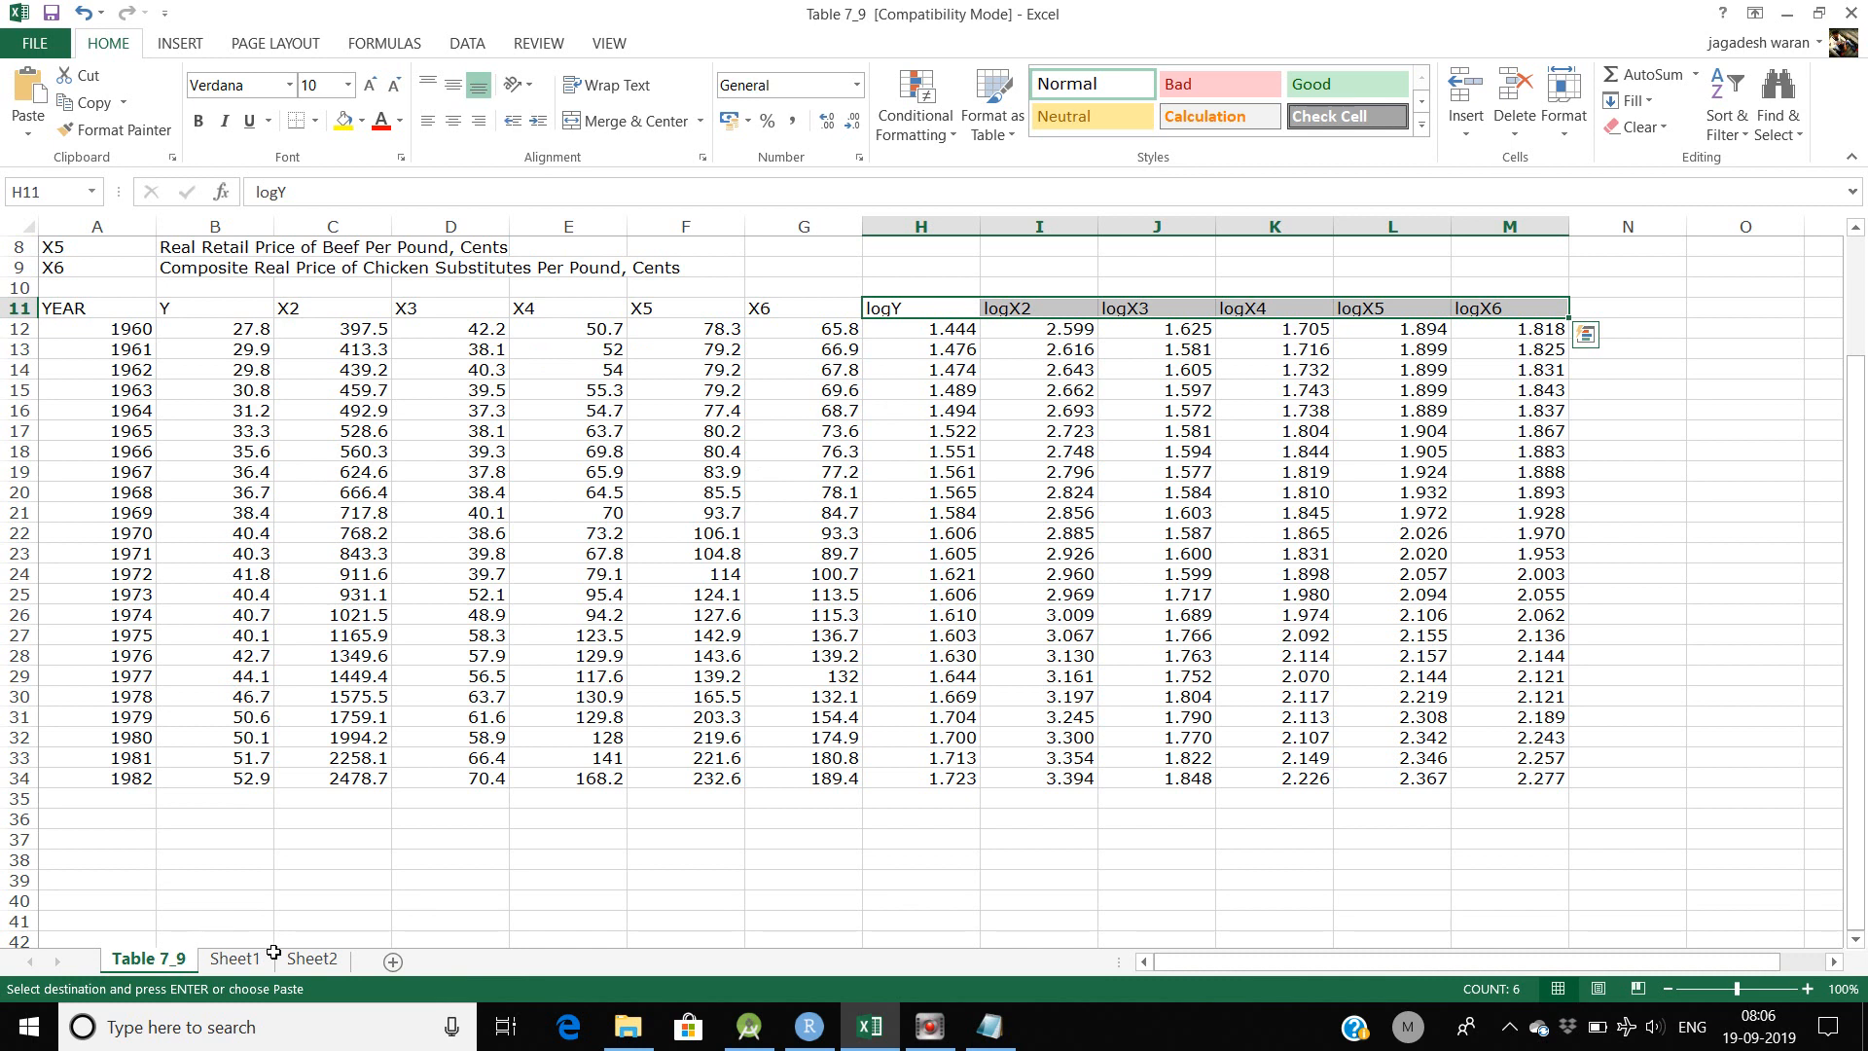
pyautogui.click(312, 958)
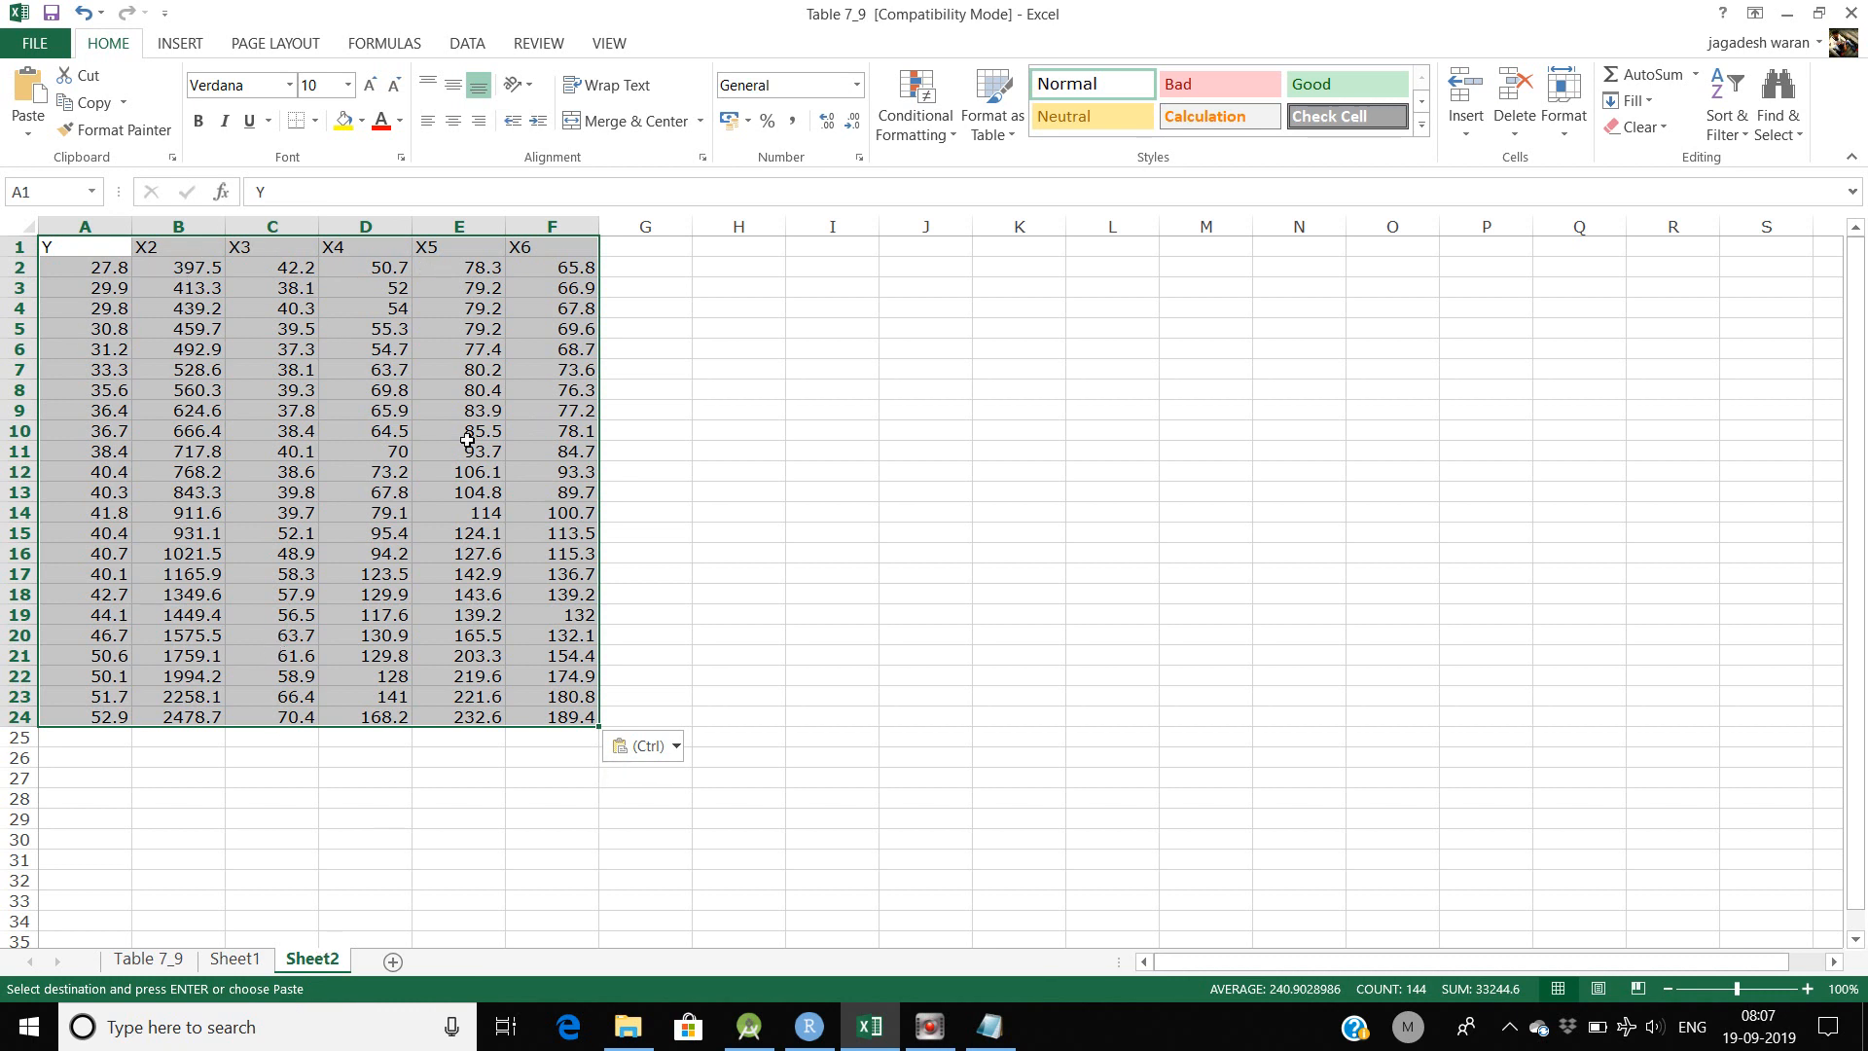
# Save Sheet2 as a CSV (Comma delimited) file named Table 7_9 in the F: > PhD > Stat folder, accepting the format limitations.
pyautogui.click(16, 46)
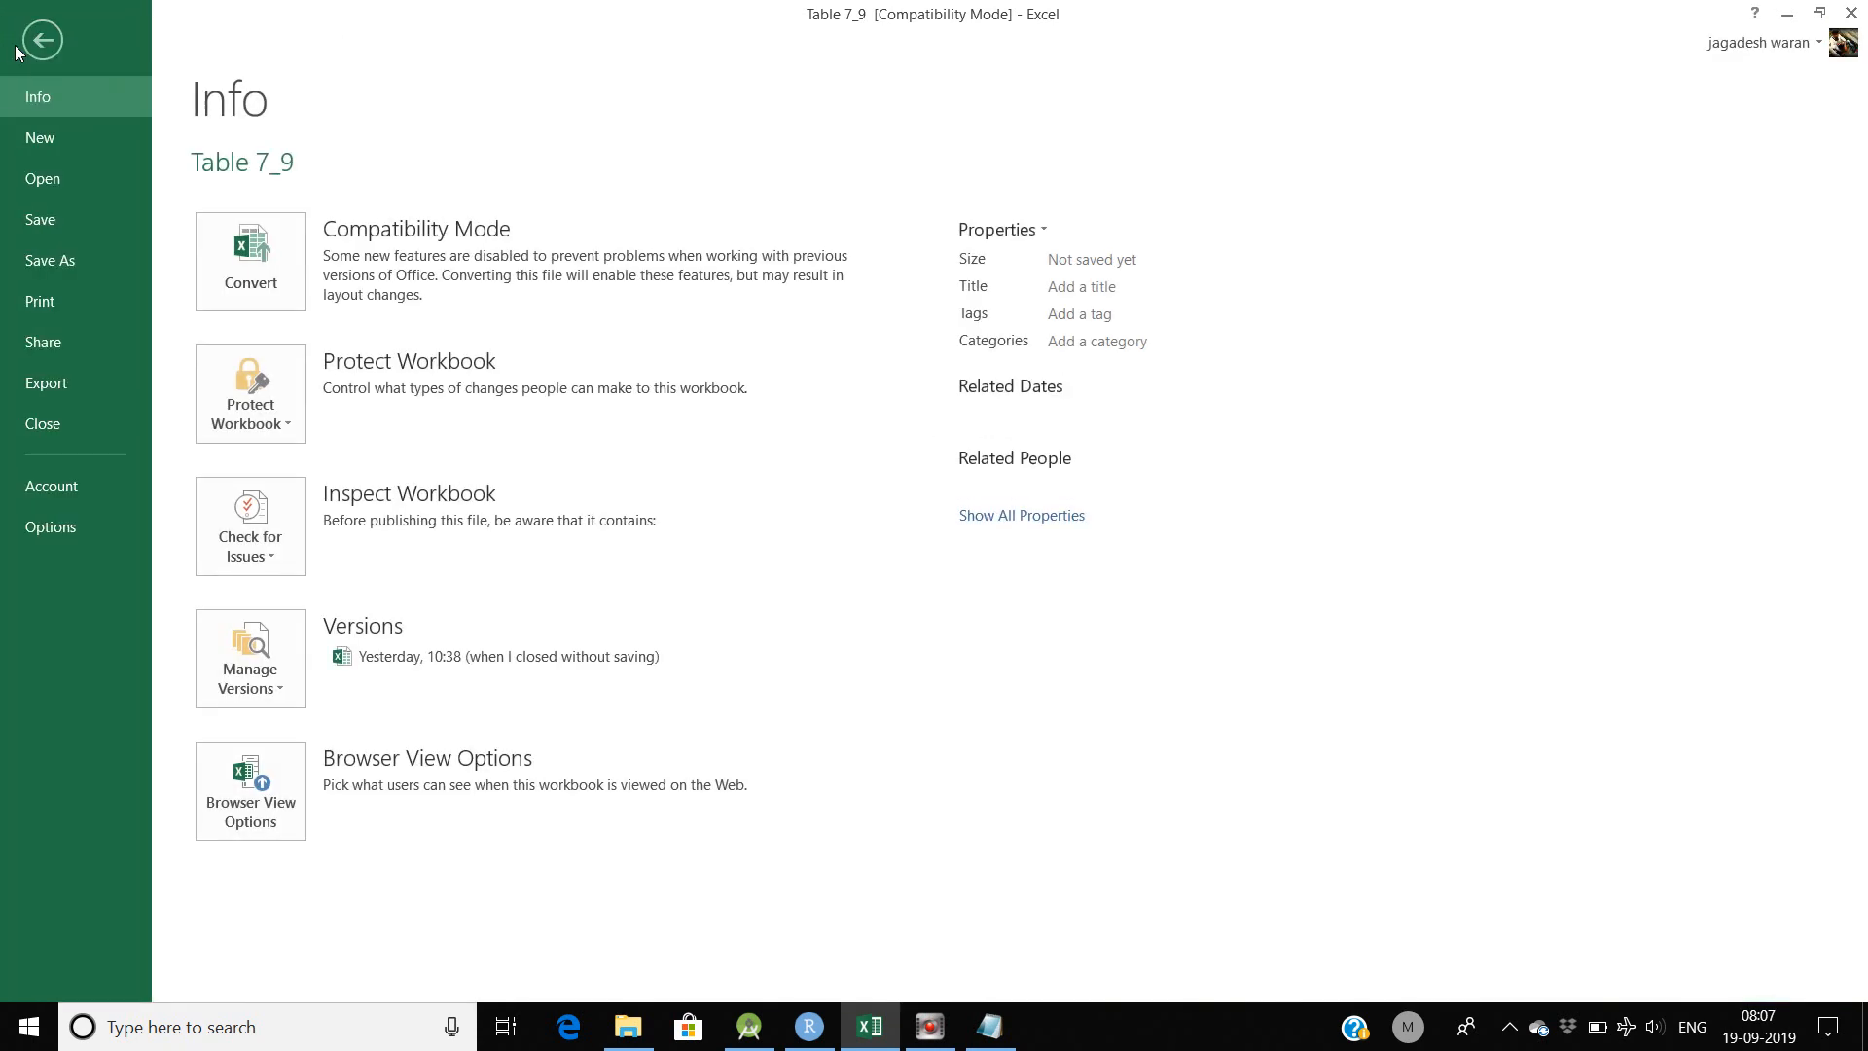
pyautogui.click(53, 279)
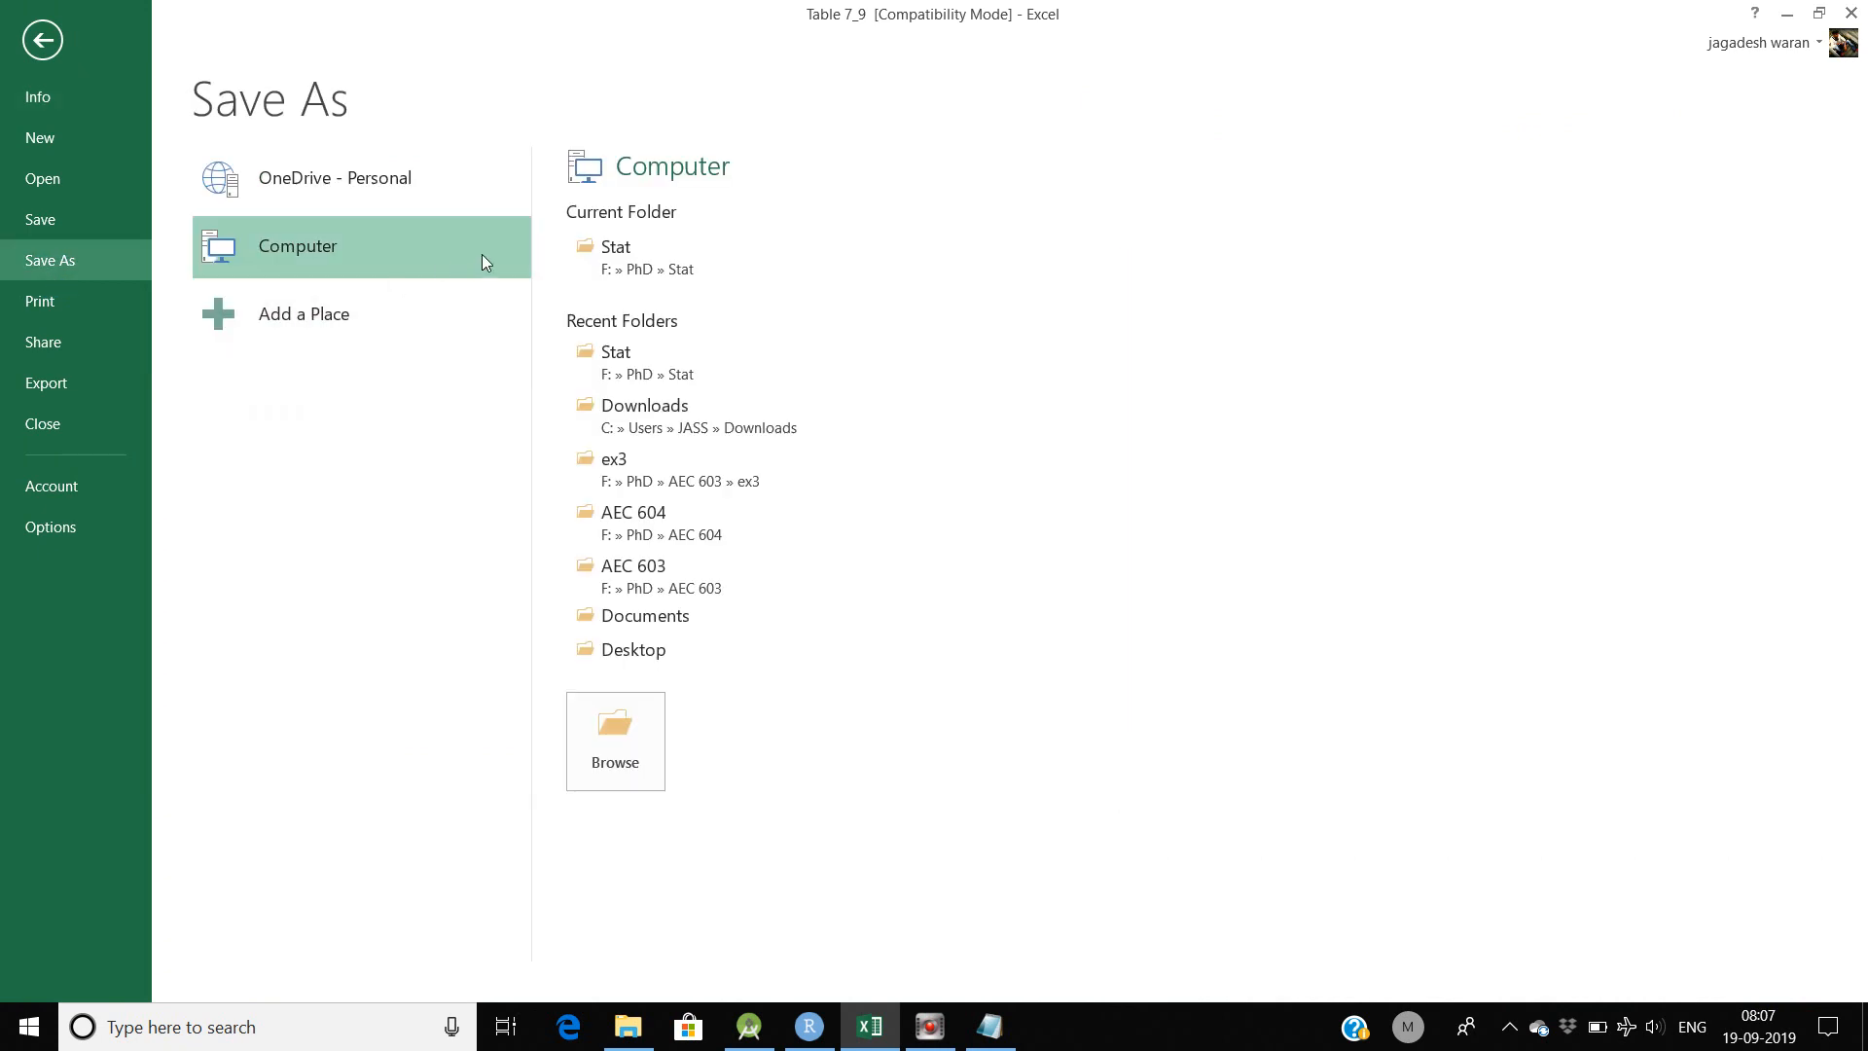
pyautogui.click(687, 267)
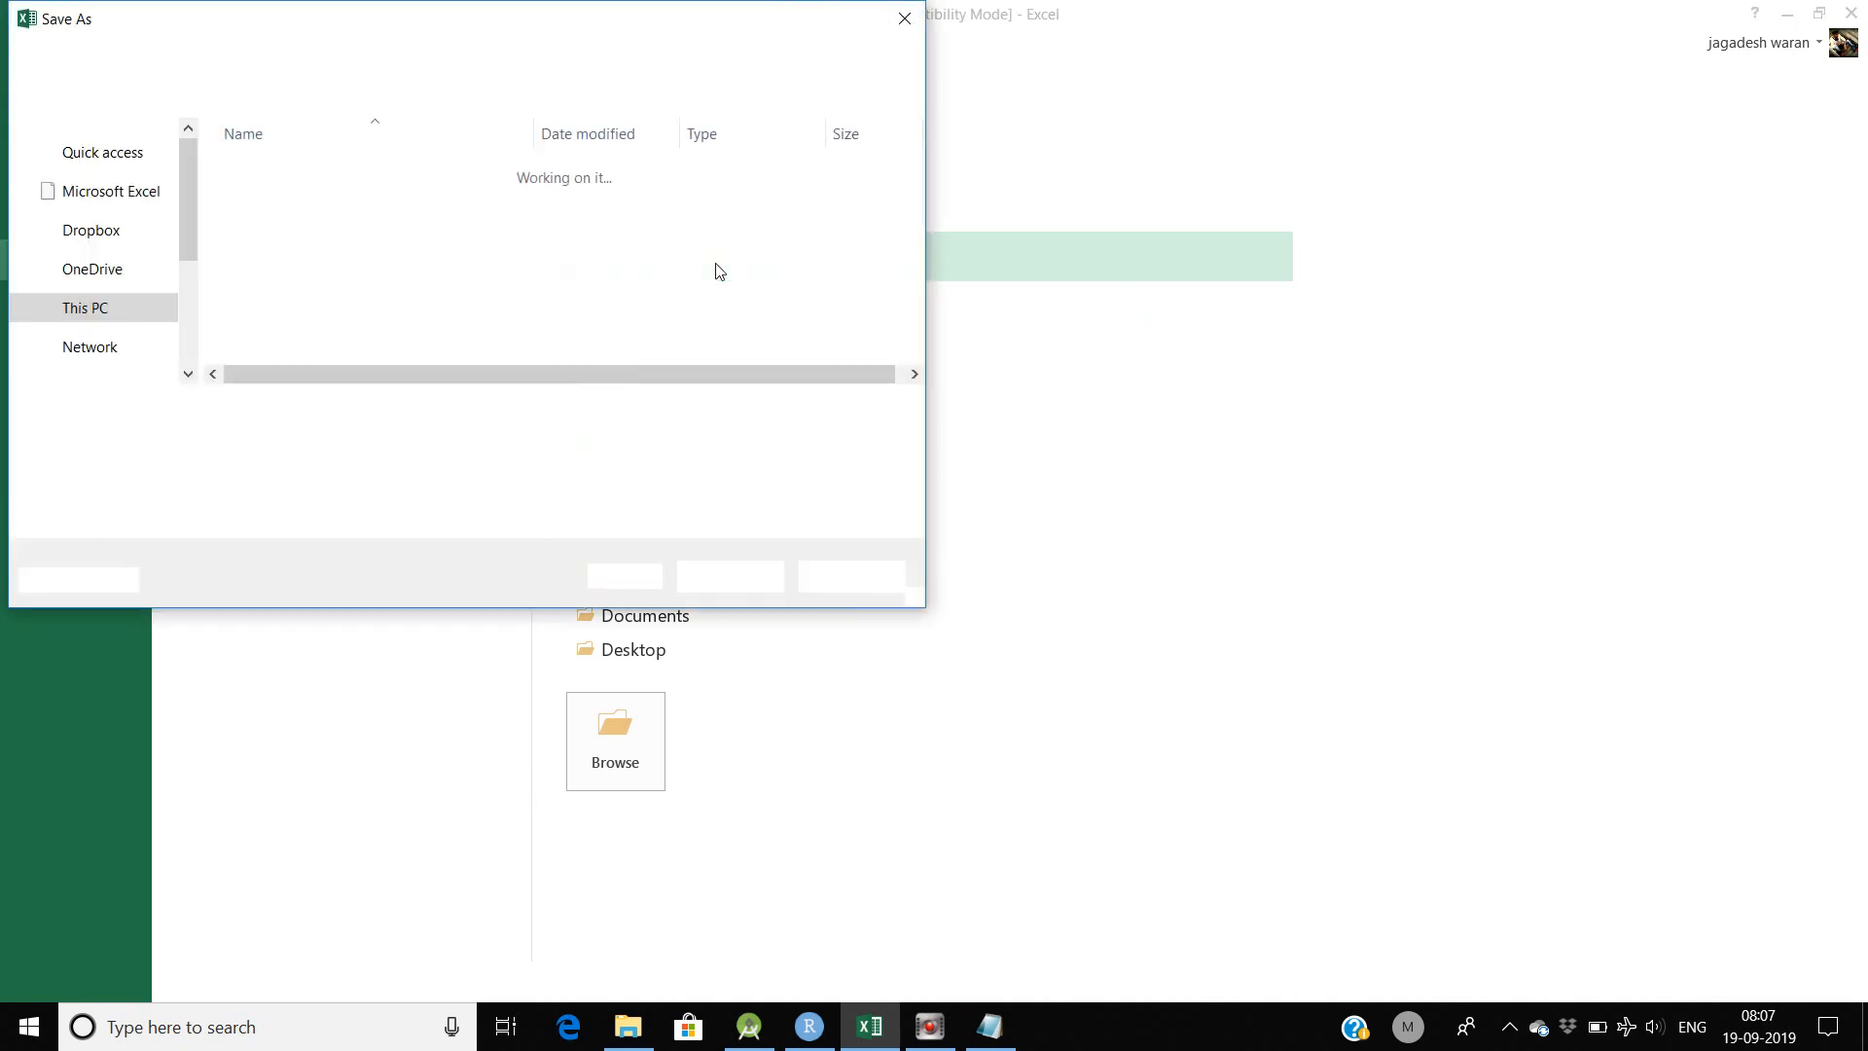
pyautogui.click(311, 440)
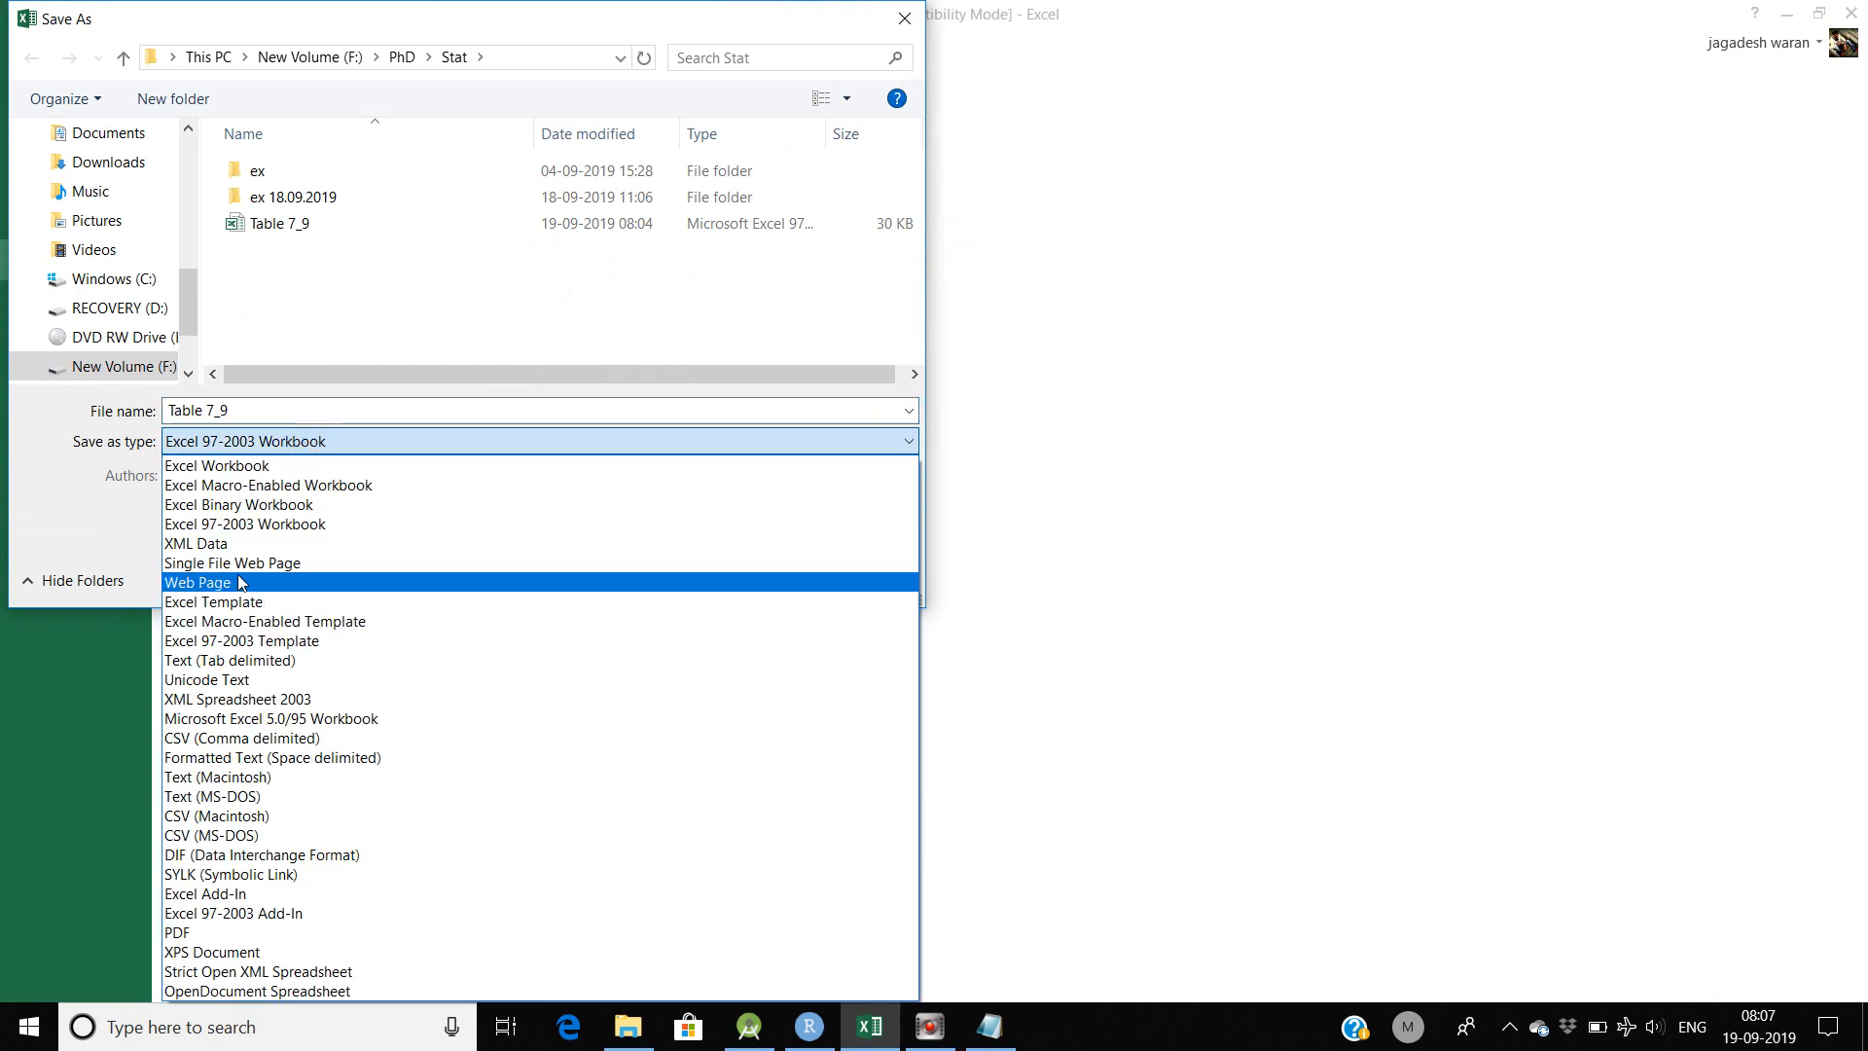
pyautogui.click(247, 747)
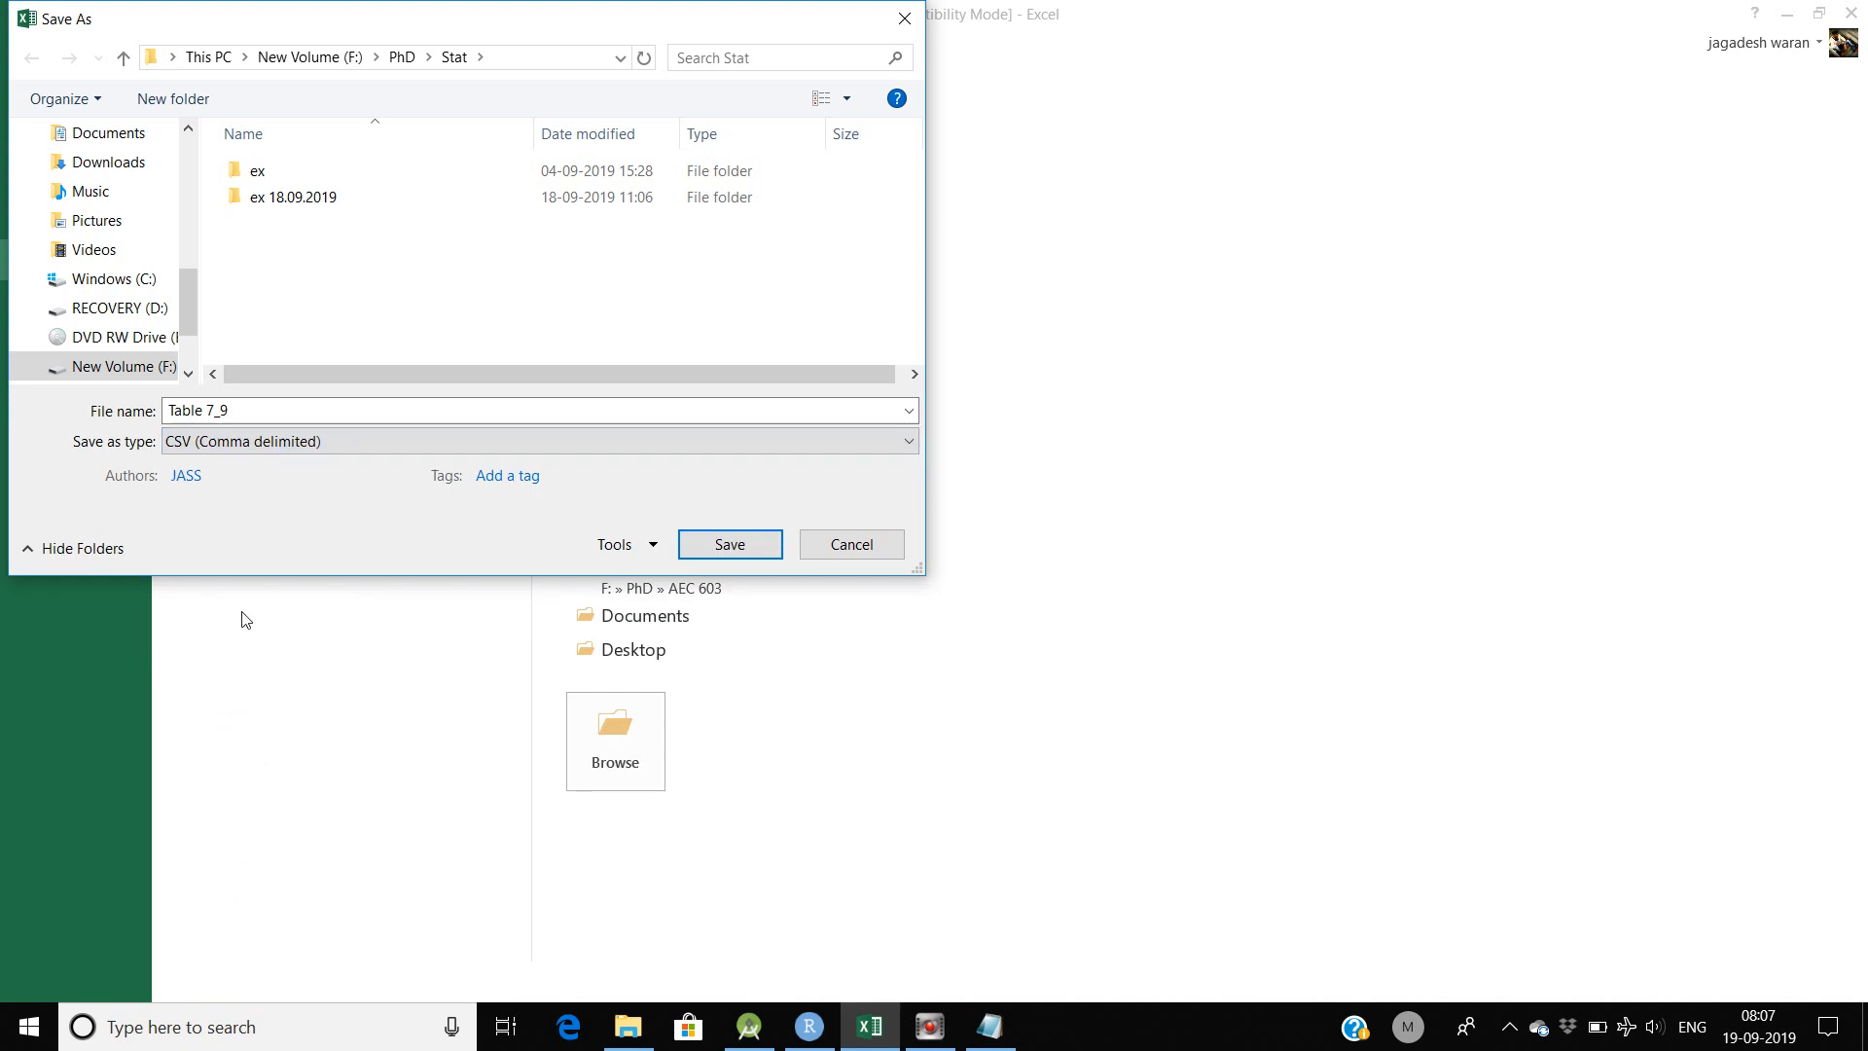
pyautogui.click(719, 546)
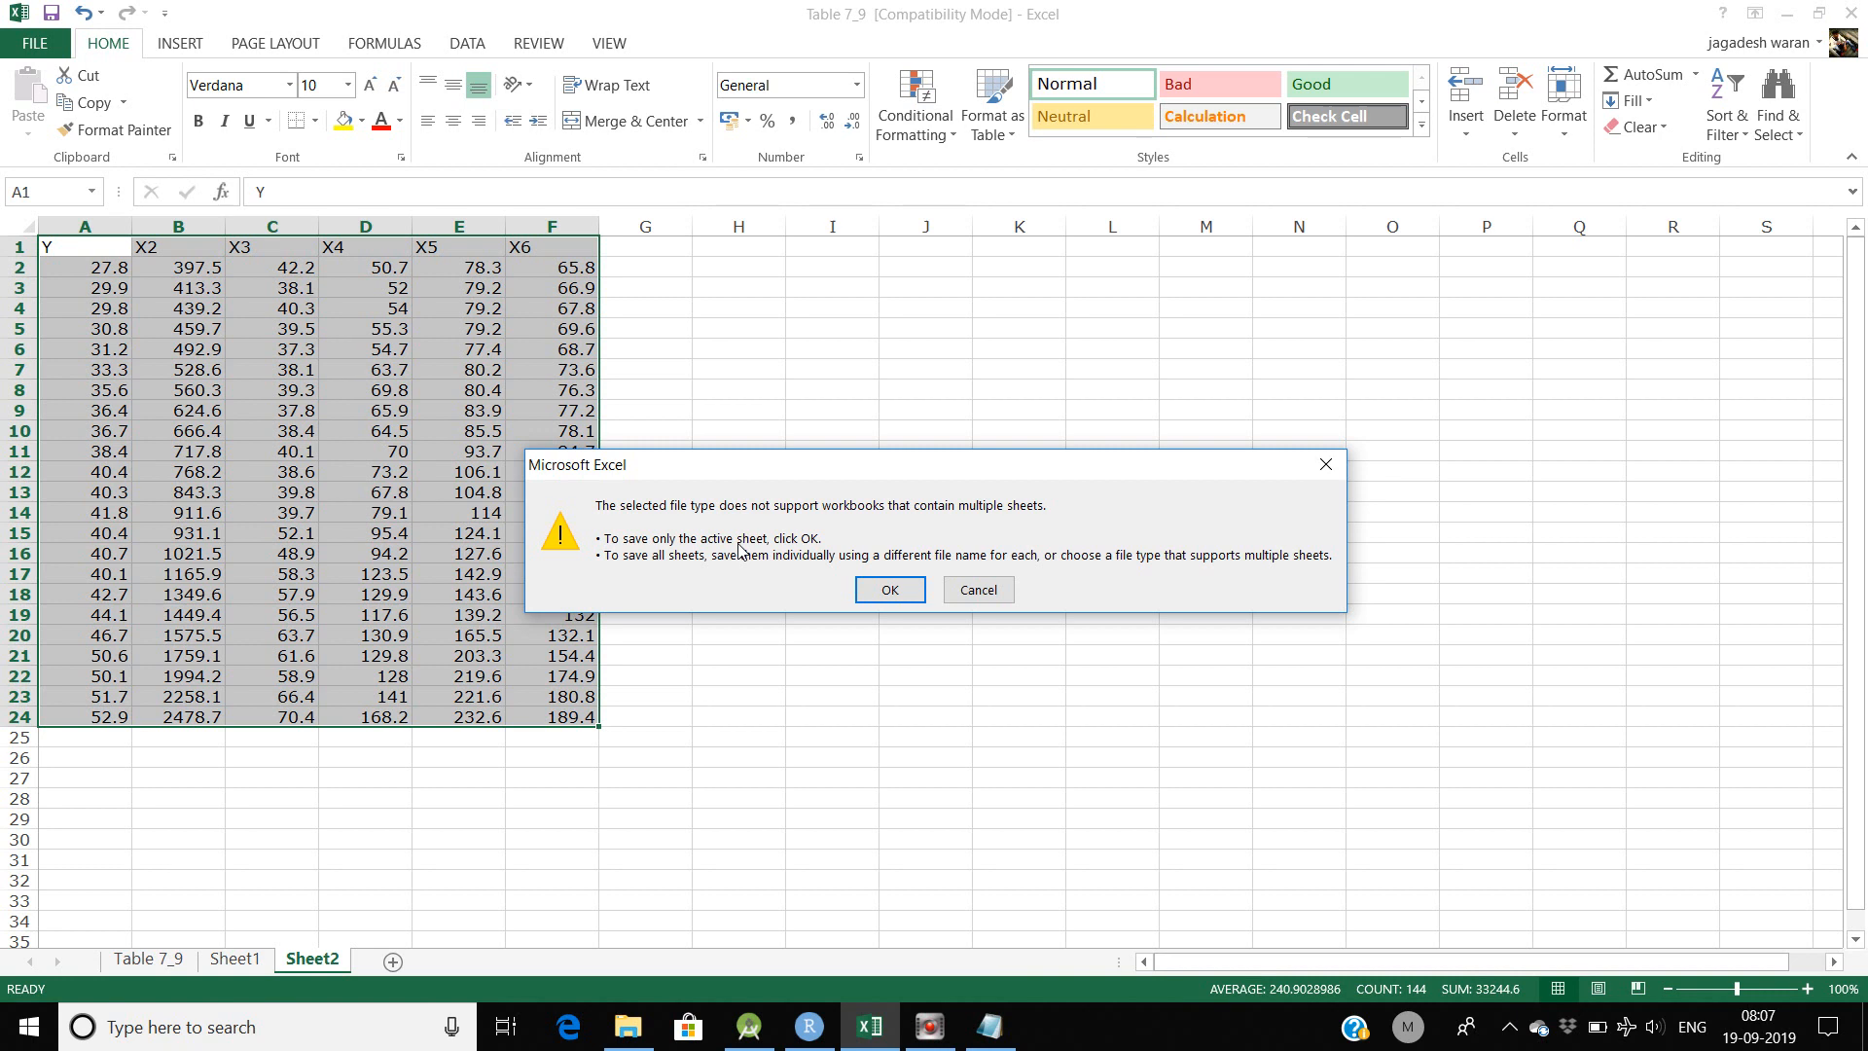
pyautogui.click(887, 590)
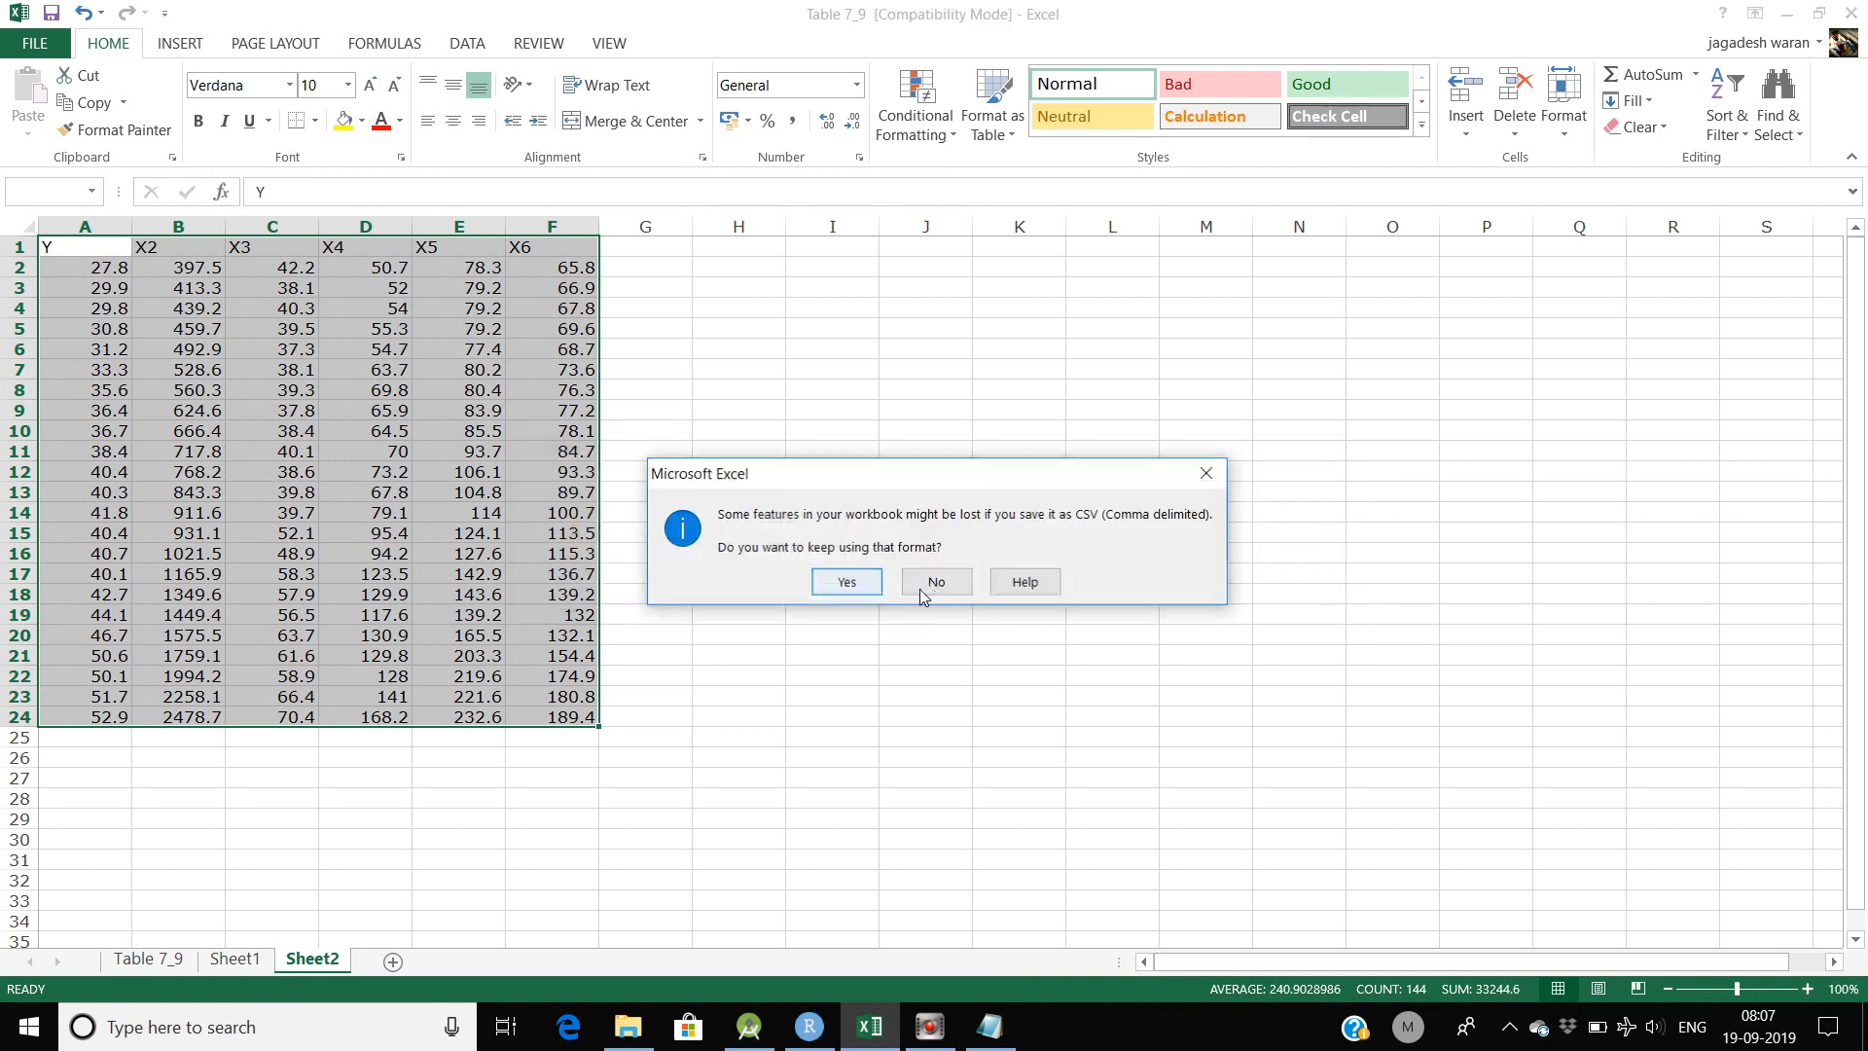
pyautogui.press('Return')
pyautogui.press('F12')
pyautogui.click(719, 545)
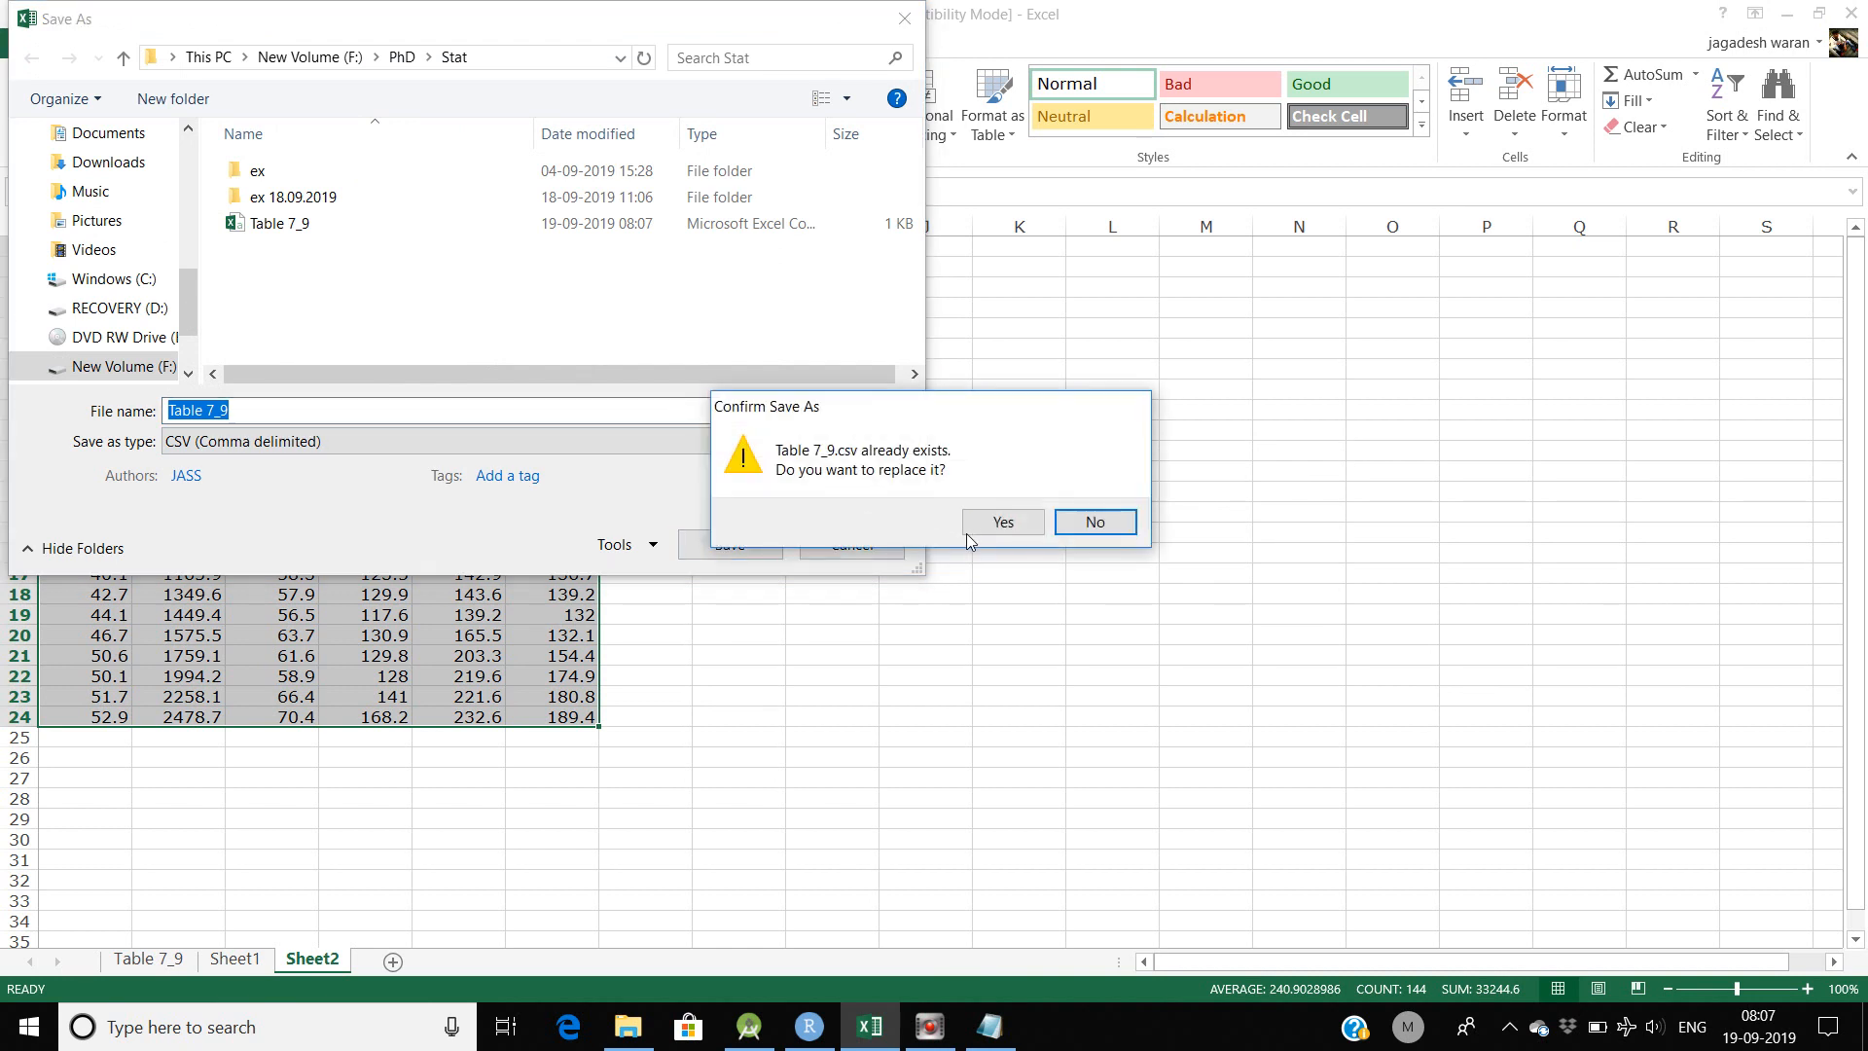
pyautogui.click(988, 525)
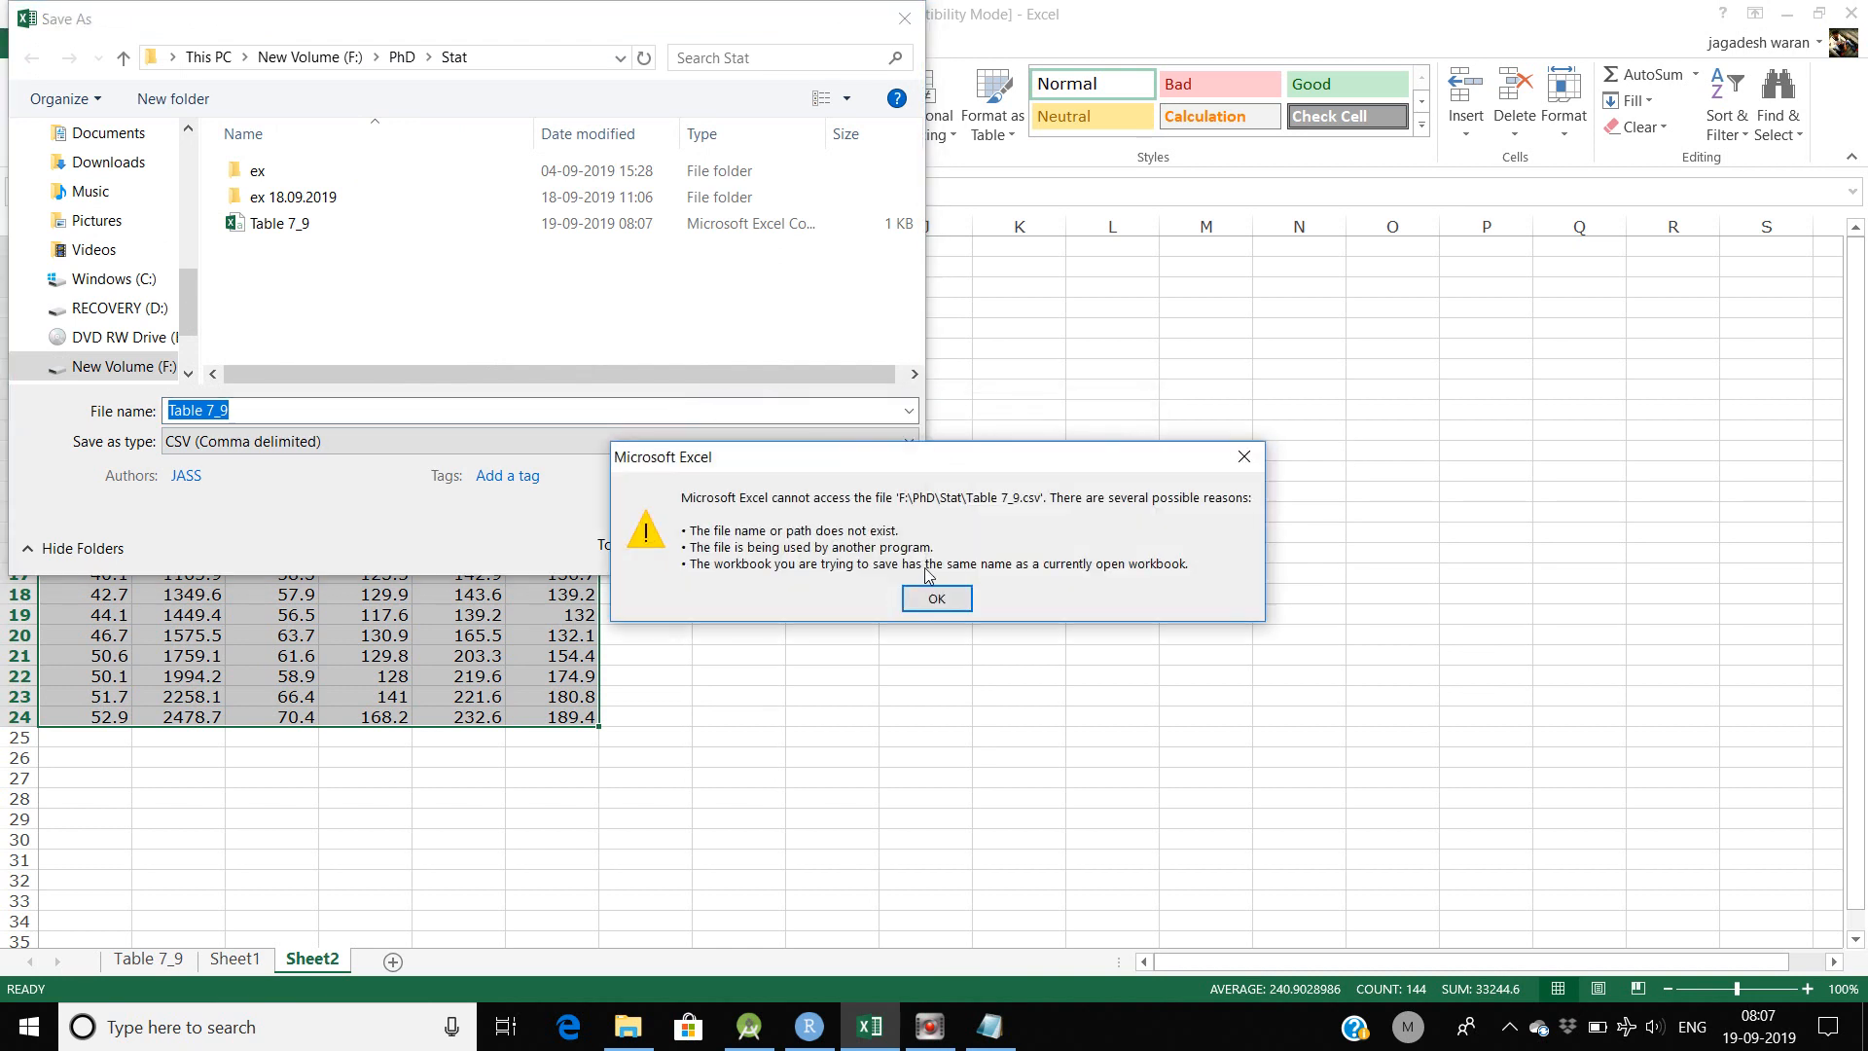
pyautogui.click(936, 597)
pyautogui.click(842, 542)
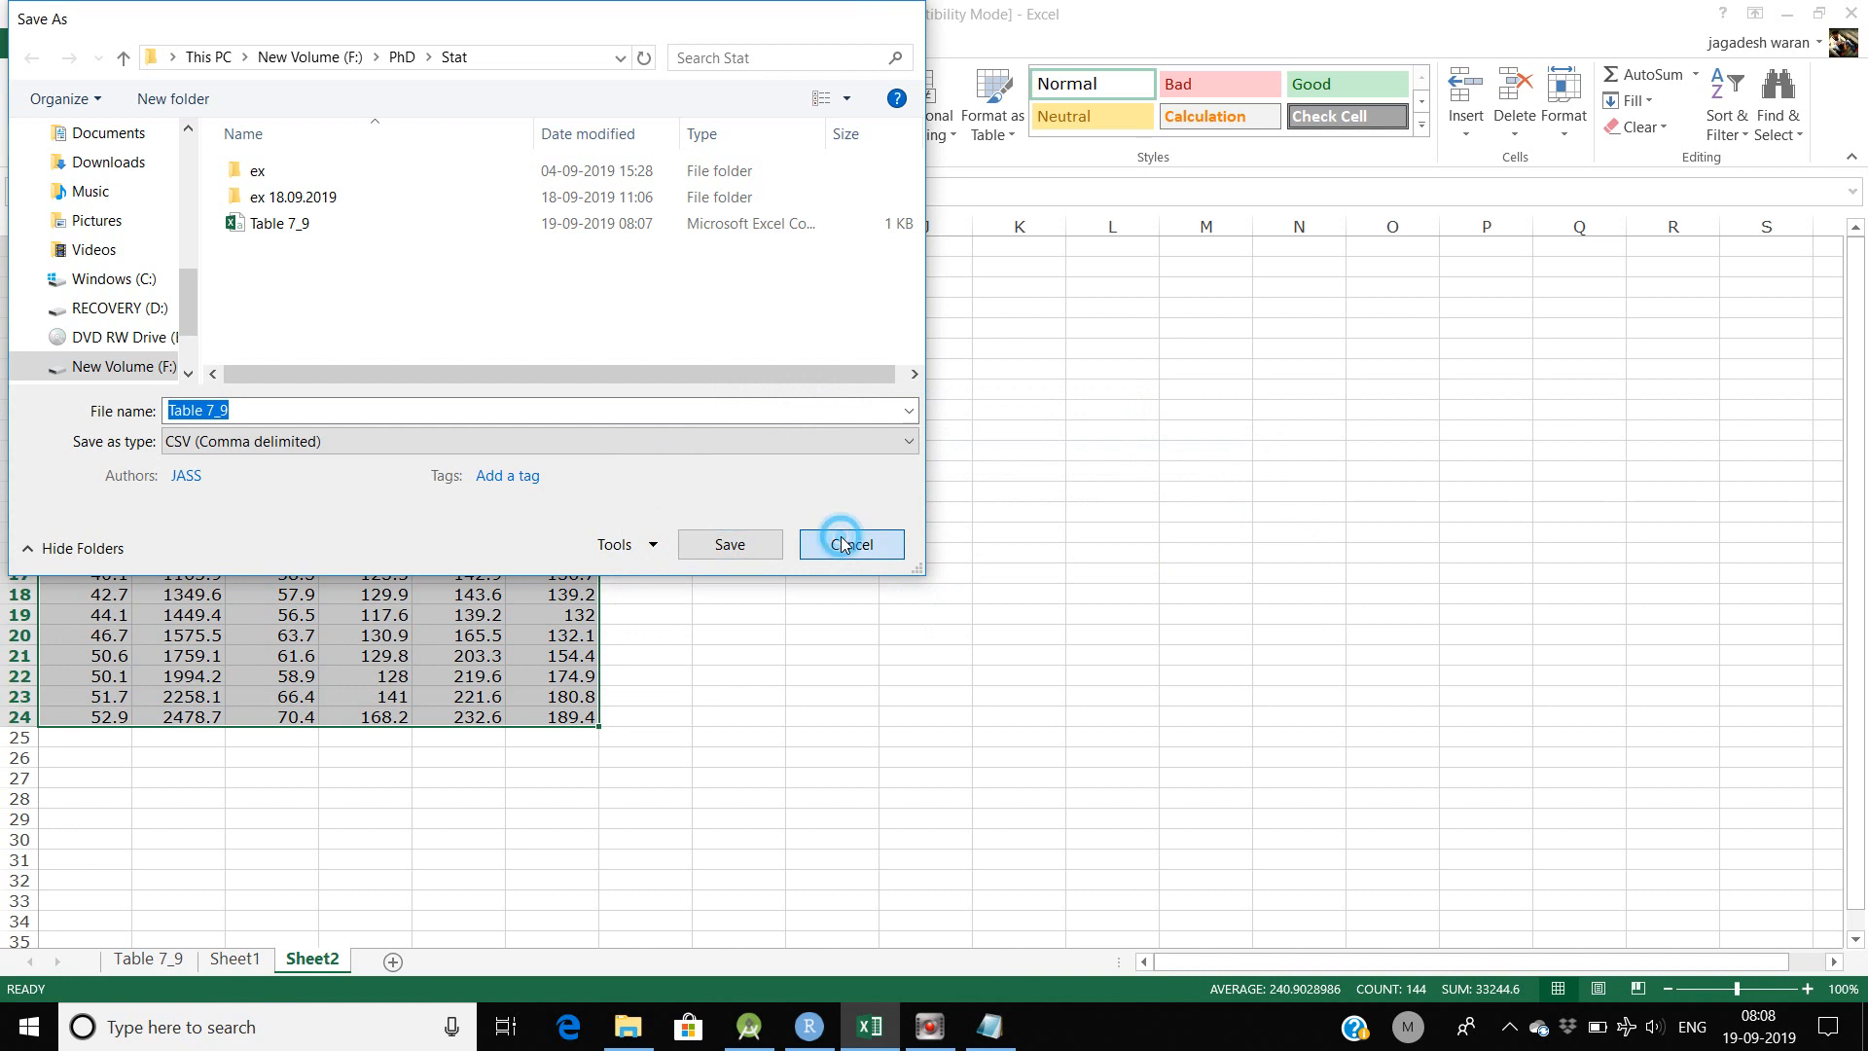
# Switch to RStudio and start a dataset import using the From Text (base) option.
pyautogui.click(806, 1027)
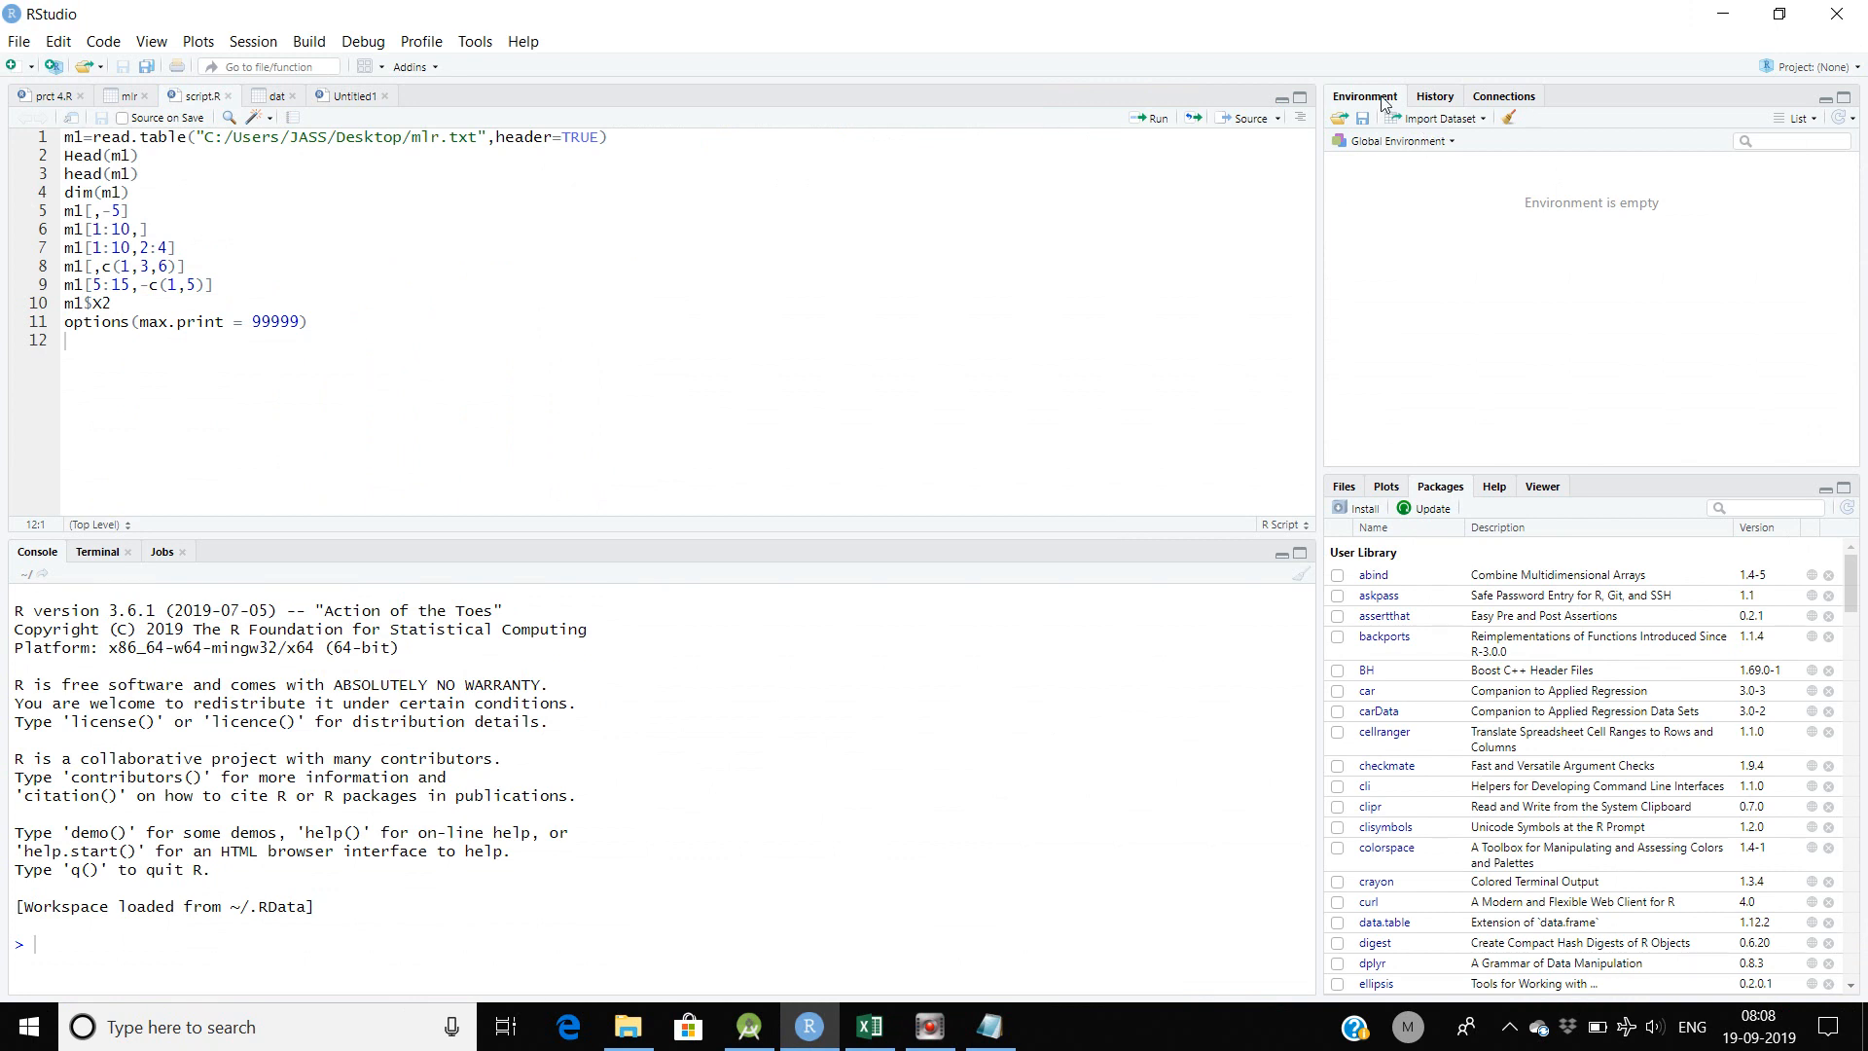
pyautogui.click(1439, 120)
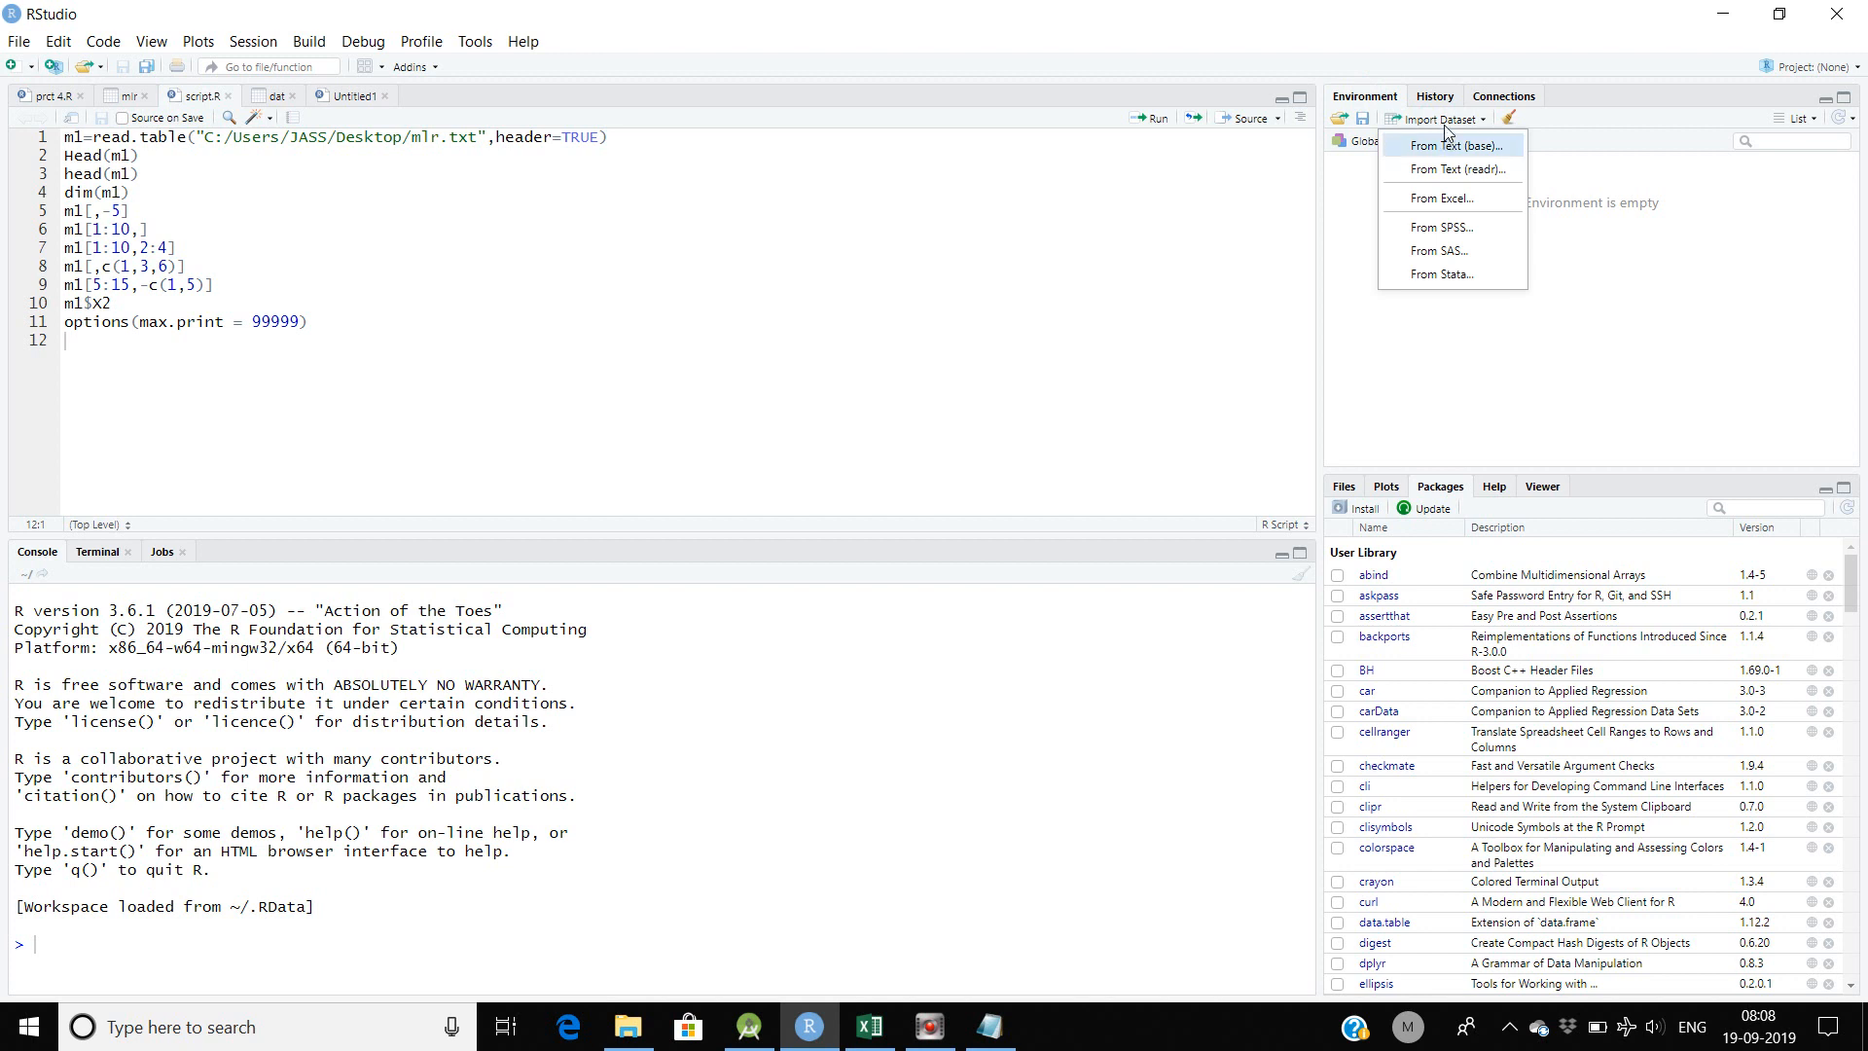
pyautogui.click(1486, 126)
pyautogui.click(1488, 127)
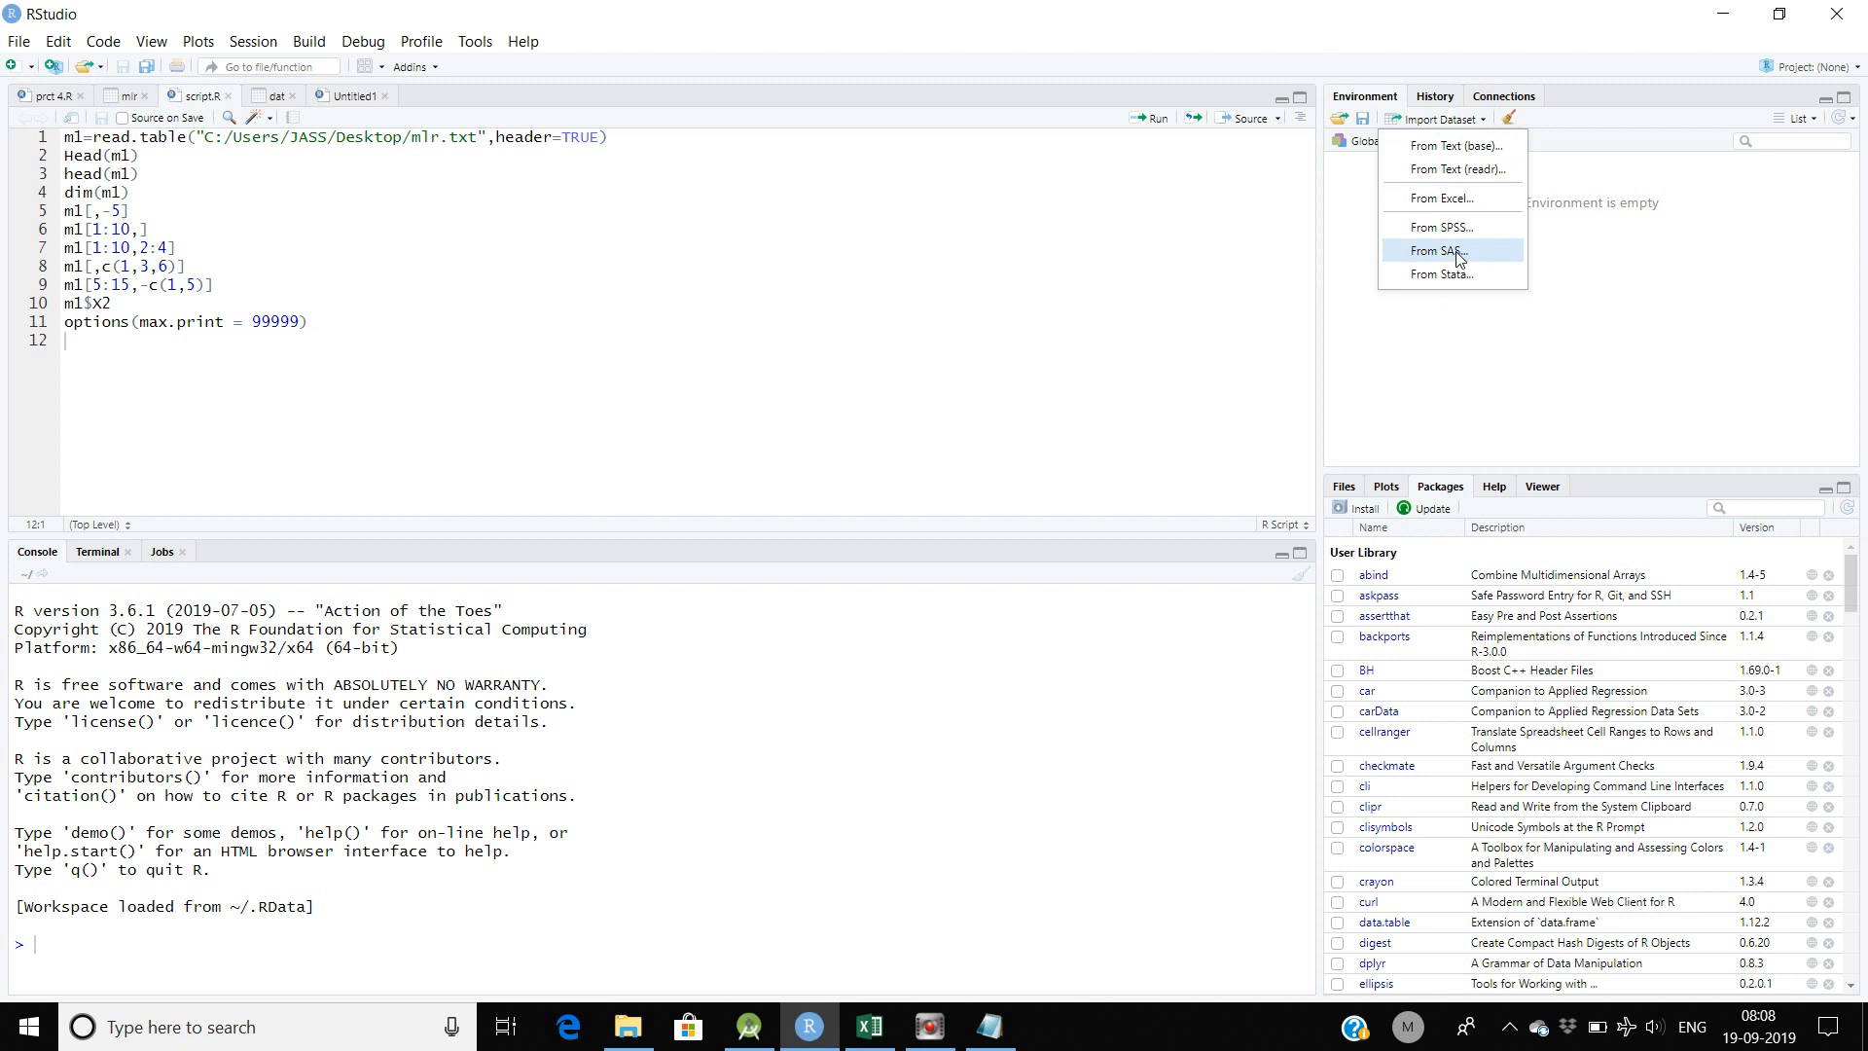
pyautogui.click(1459, 148)
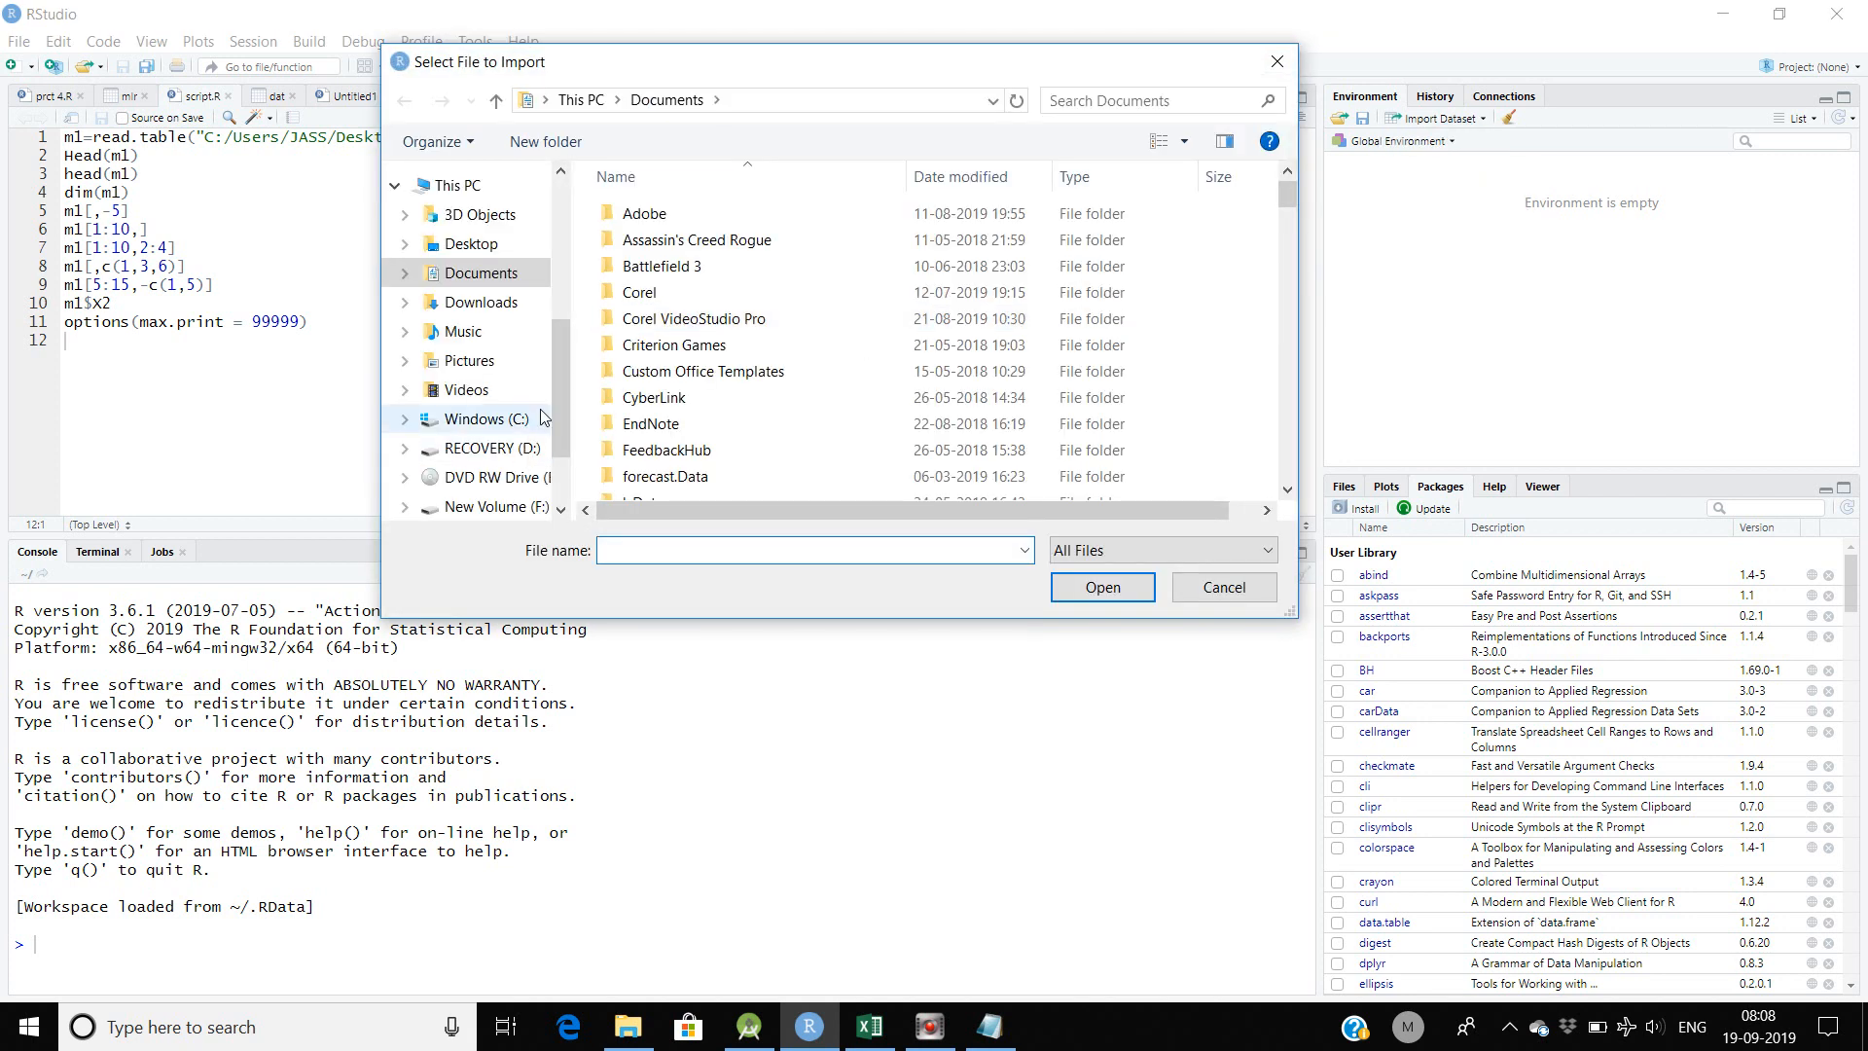
# Choose the CSV file Table 7_9 in the PhD > Stat folder on New Volume (F:) as the file to import.
pyautogui.moveTo(563, 440); pyautogui.dragTo(567, 478)
pyautogui.click(487, 380)
pyautogui.doubleClick(658, 473)
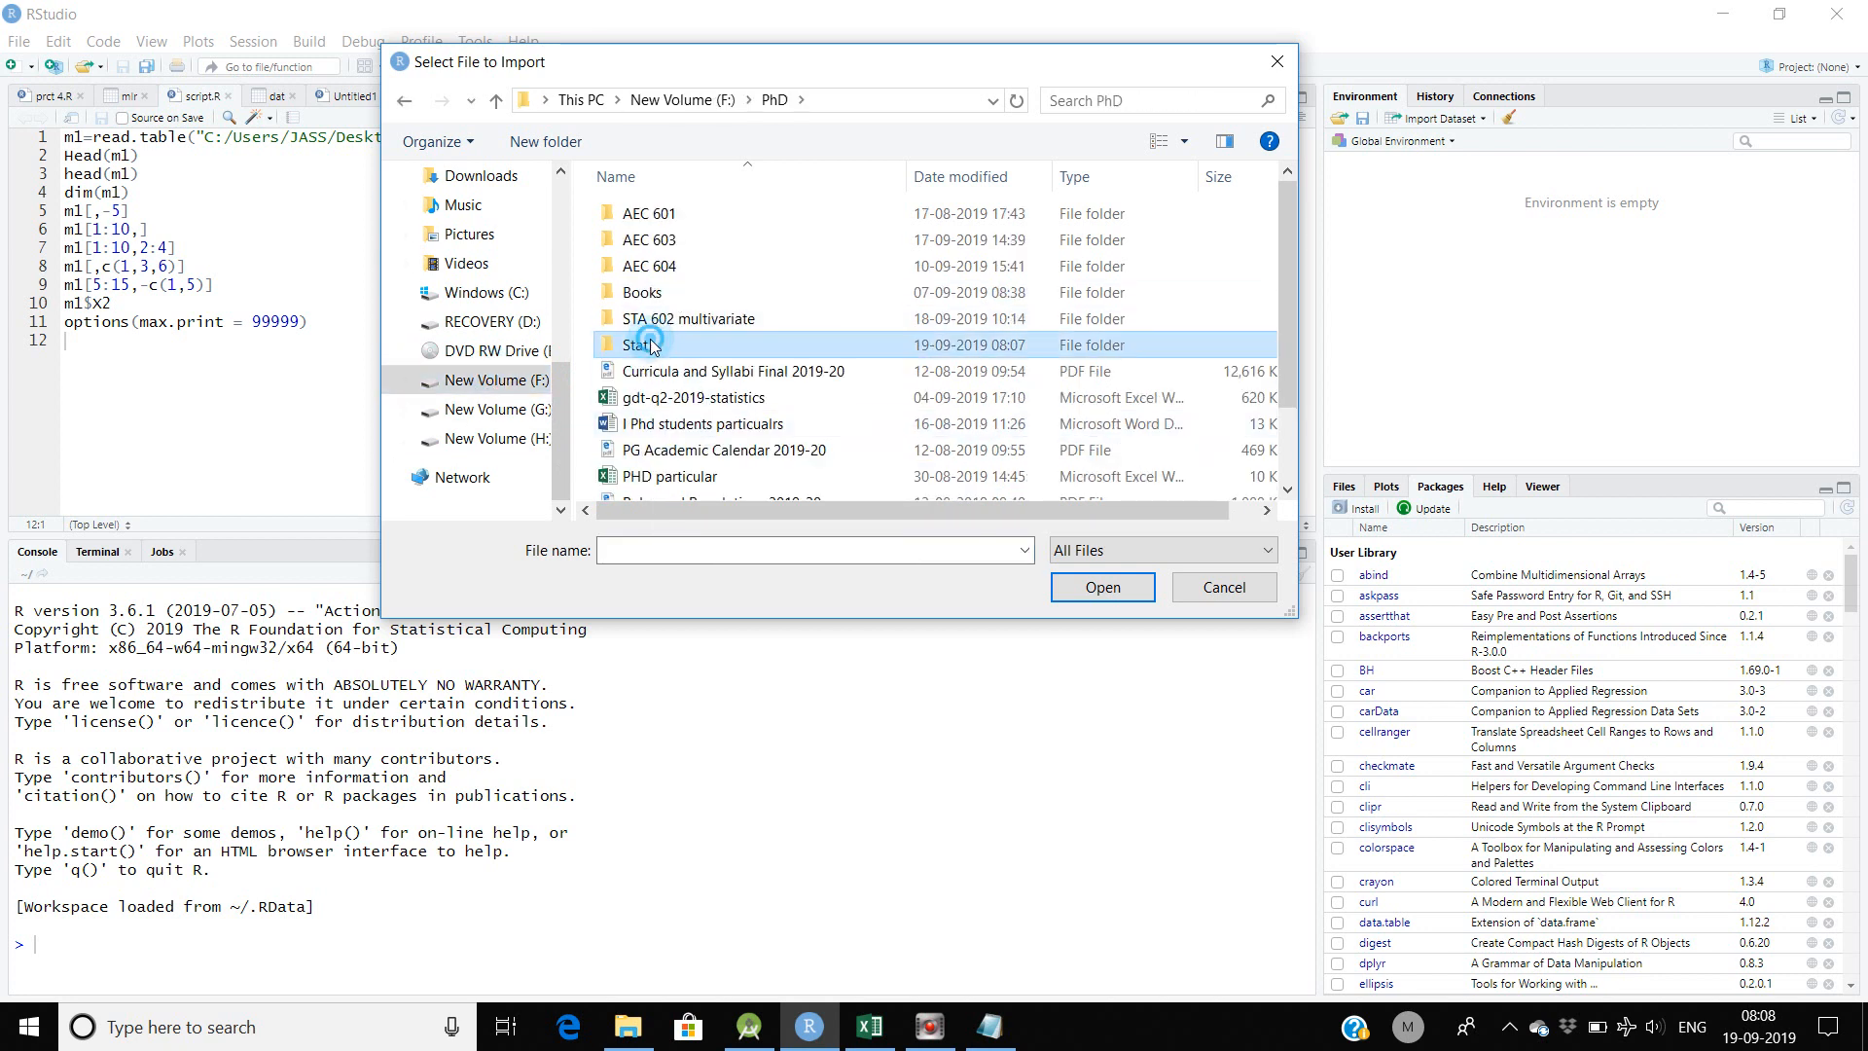
pyautogui.doubleClick(681, 344)
pyautogui.click(678, 271)
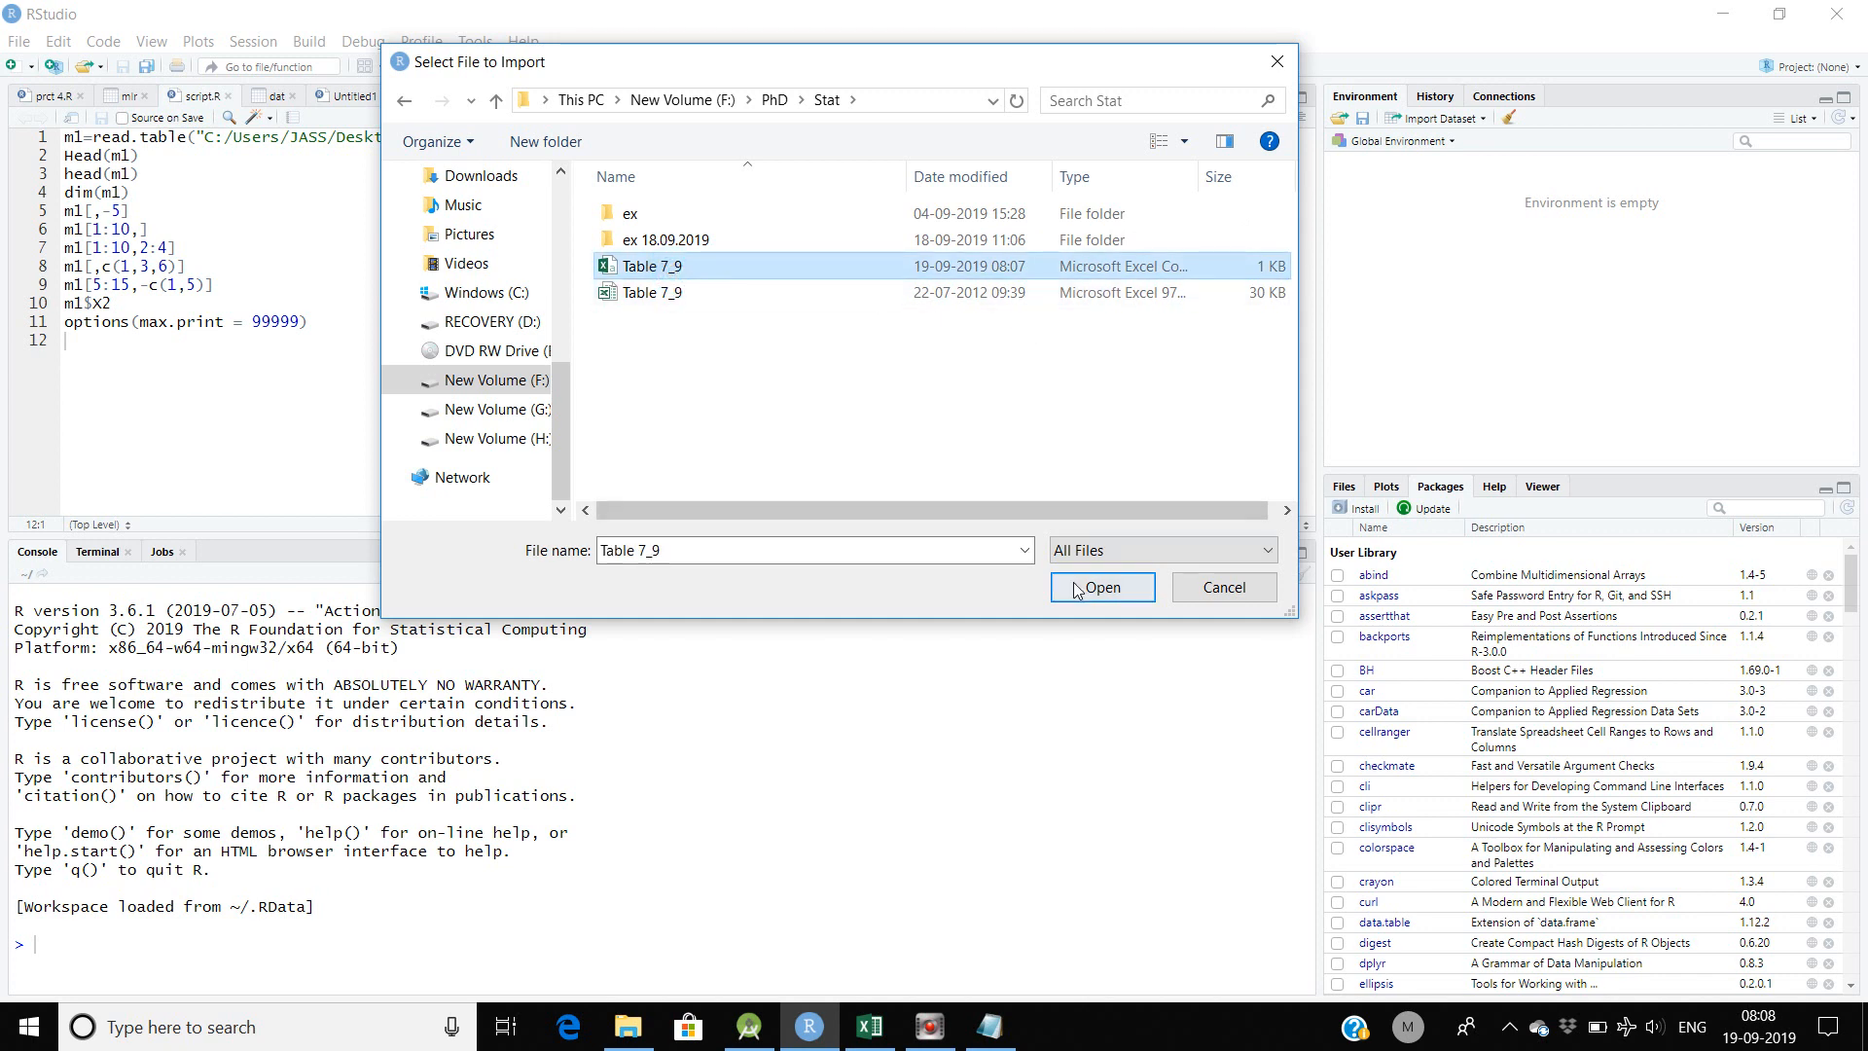
pyautogui.click(1103, 587)
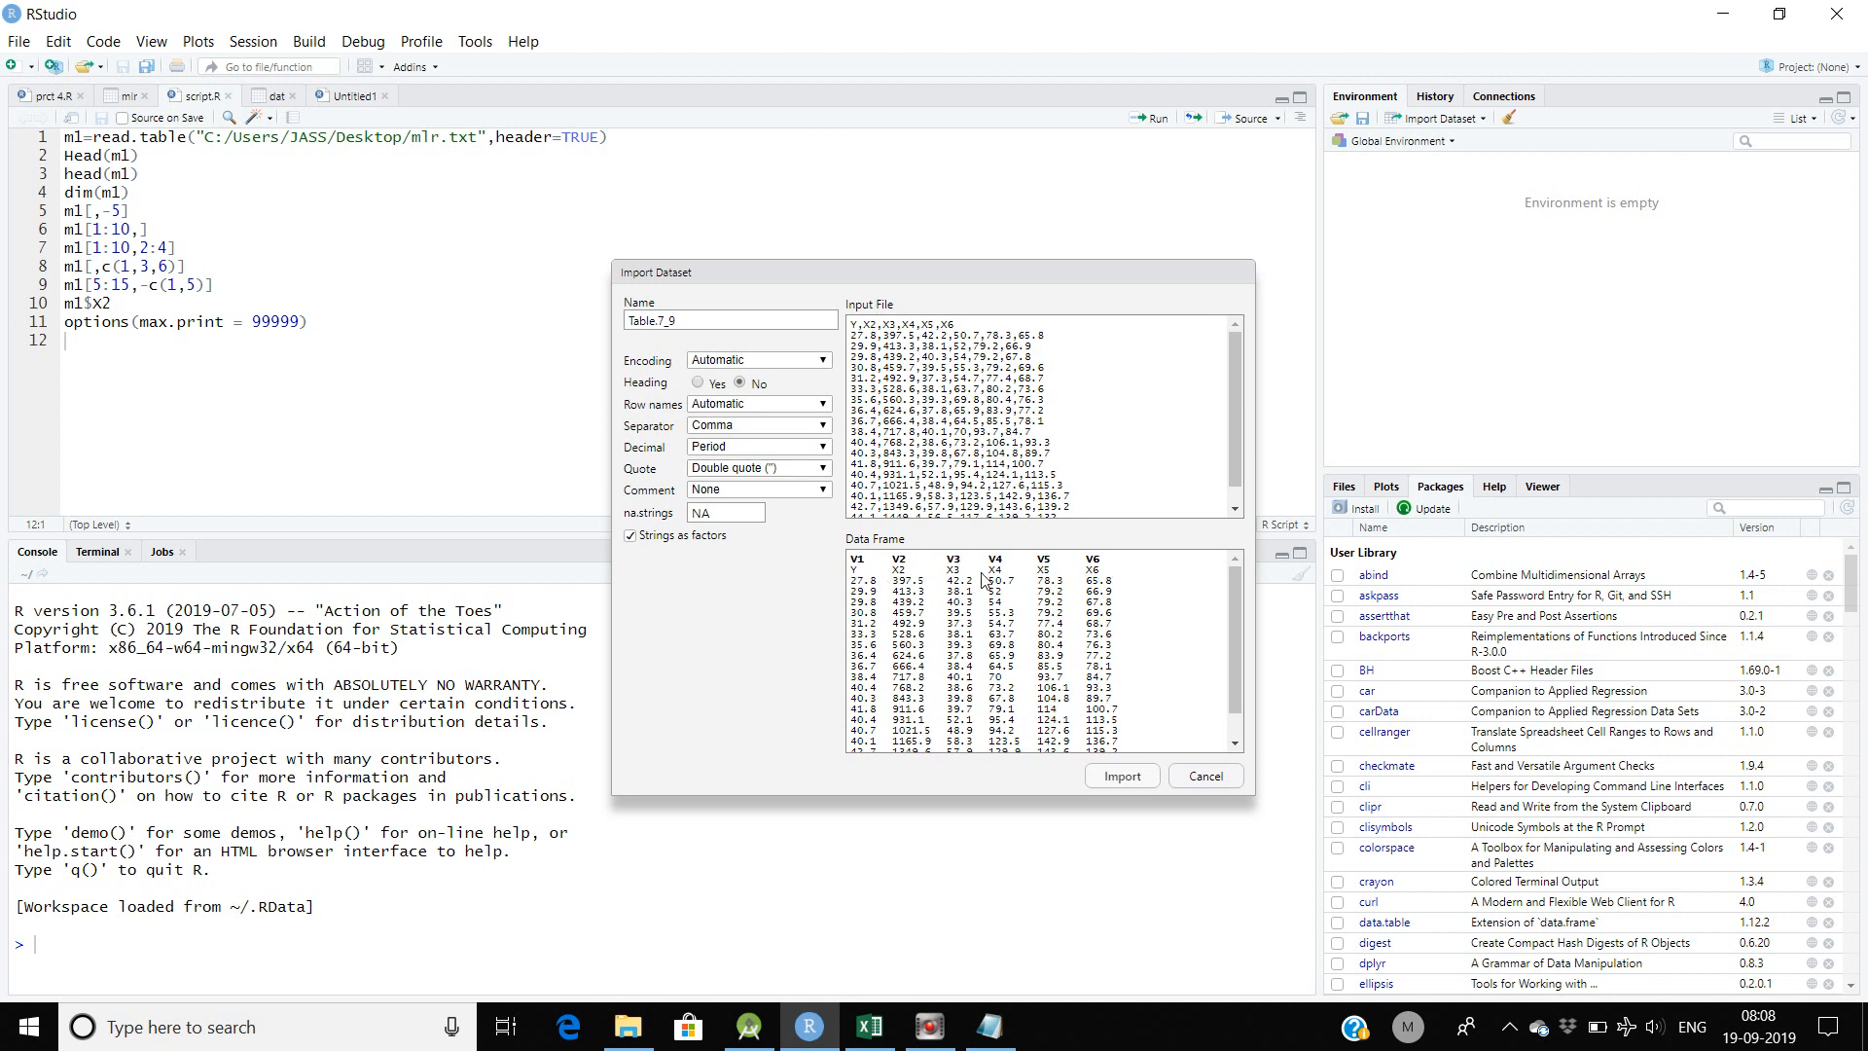
# Set Heading to Yes and import the Table.7_9 dataset.
pyautogui.click(699, 384)
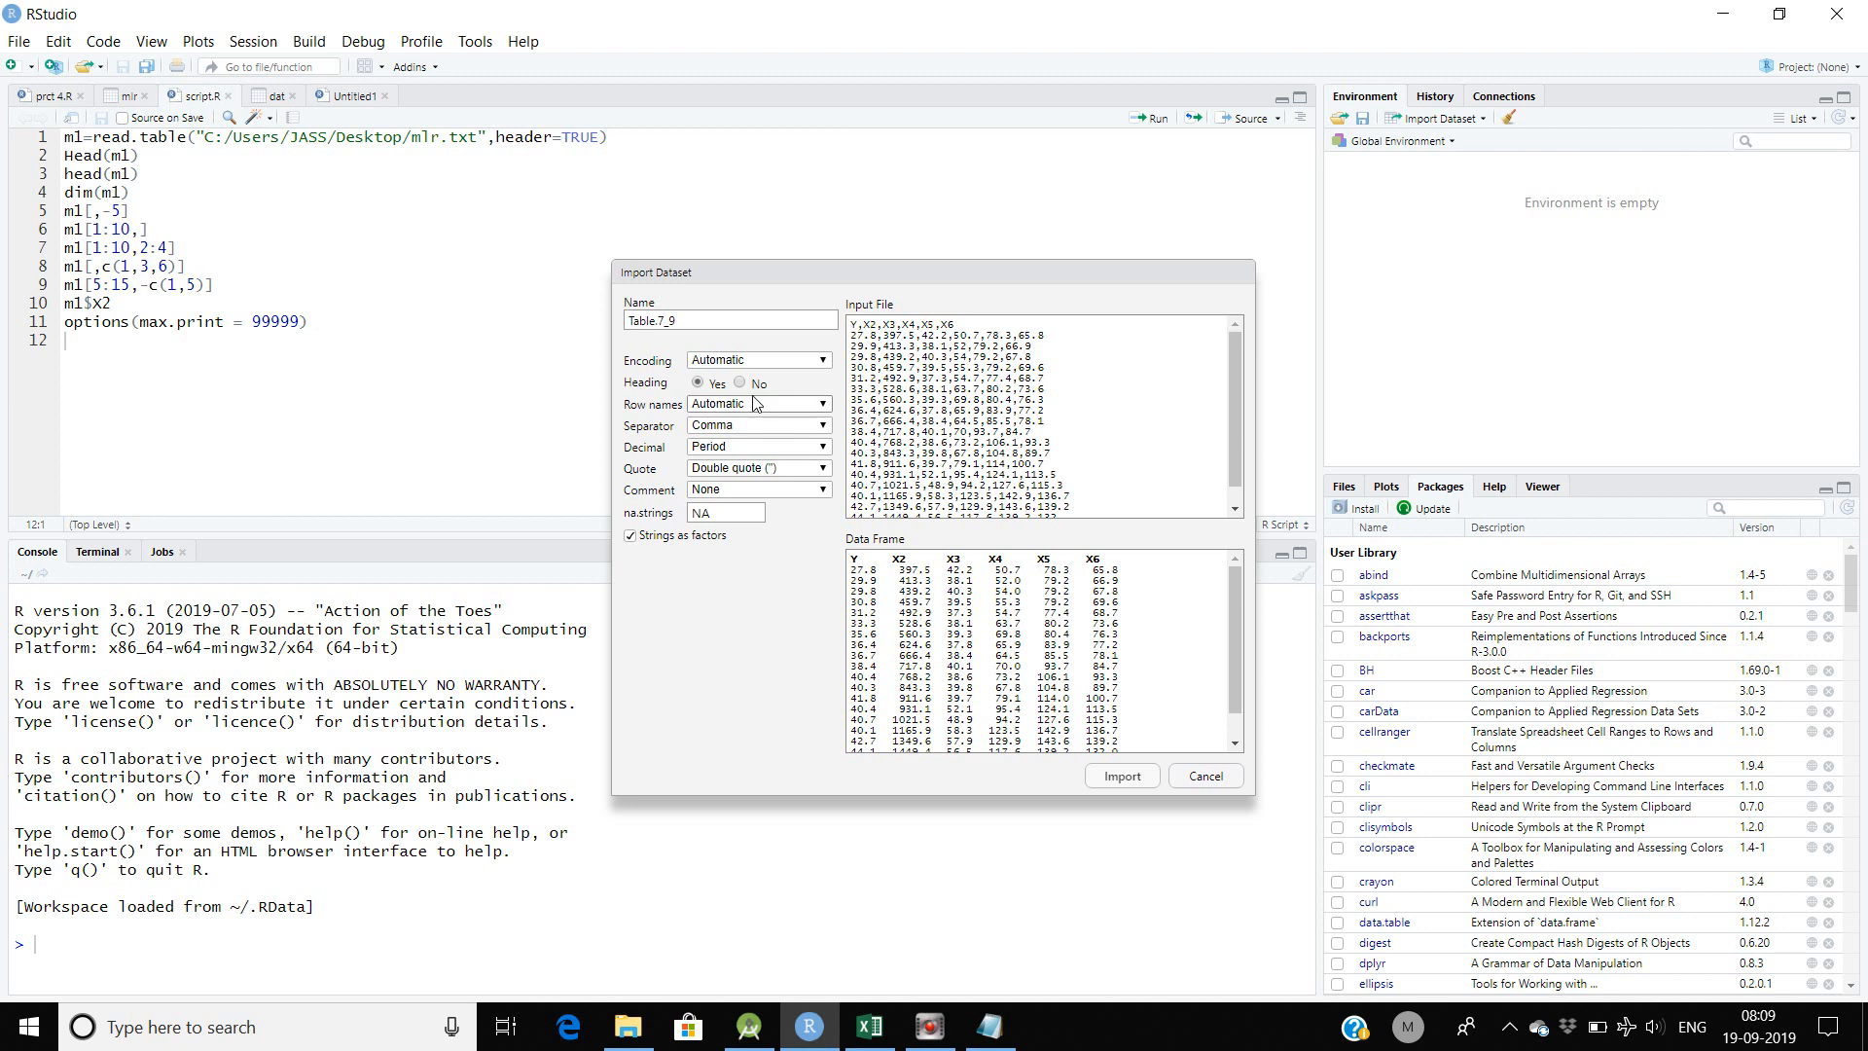
pyautogui.click(1120, 775)
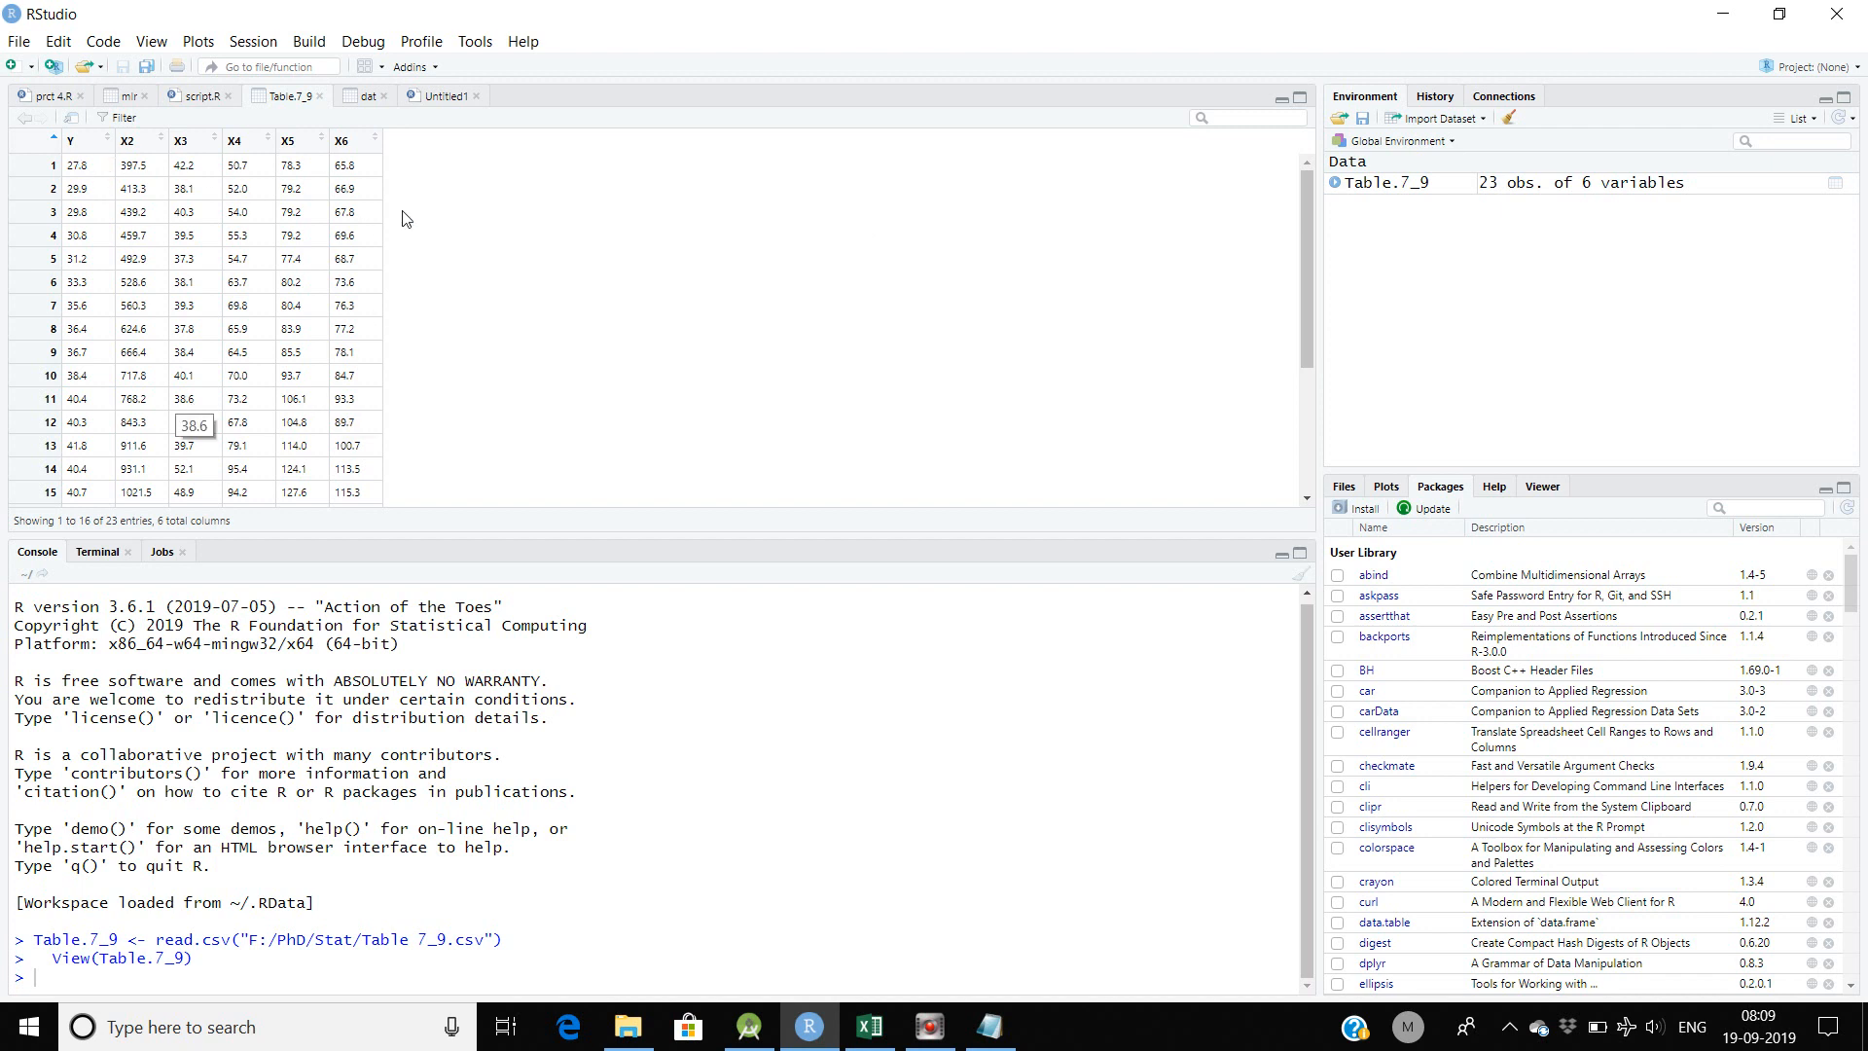
pyautogui.moveTo(1298, 255); pyautogui.dragTo(1323, 194)
pyautogui.click(1479, 120)
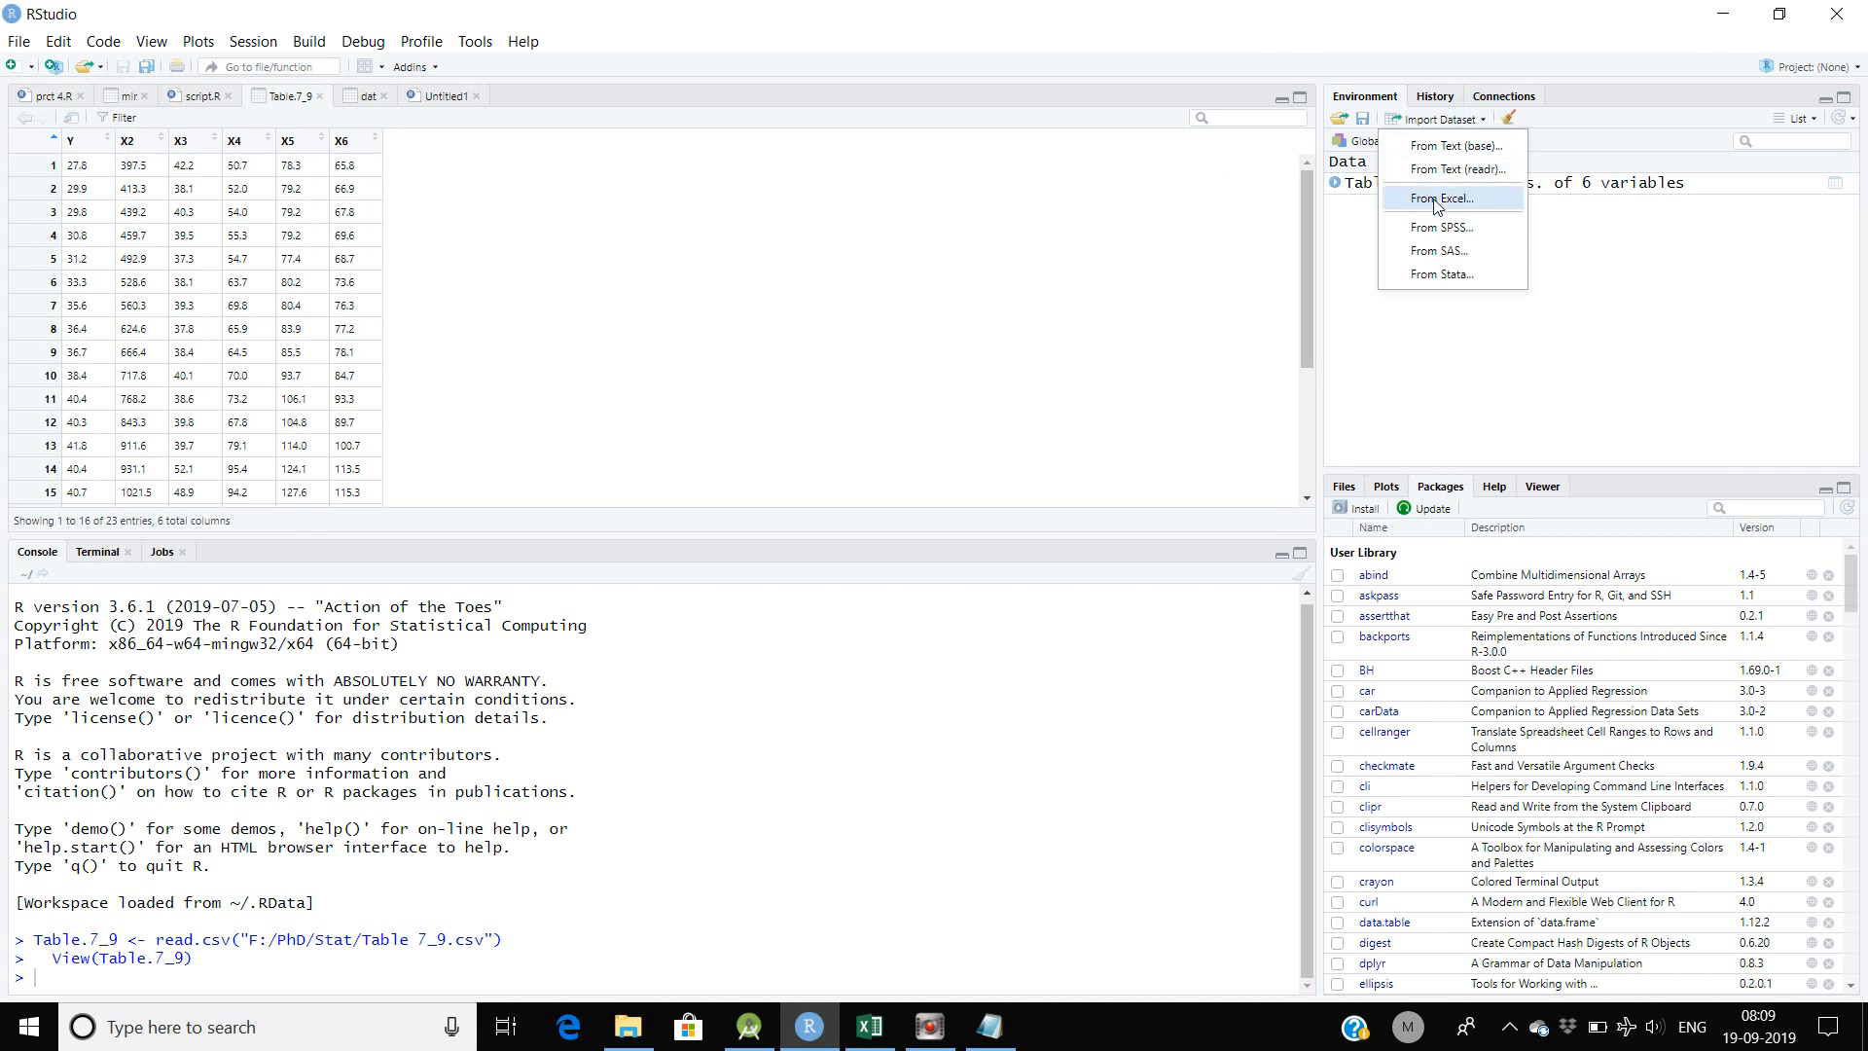
pyautogui.click(1437, 200)
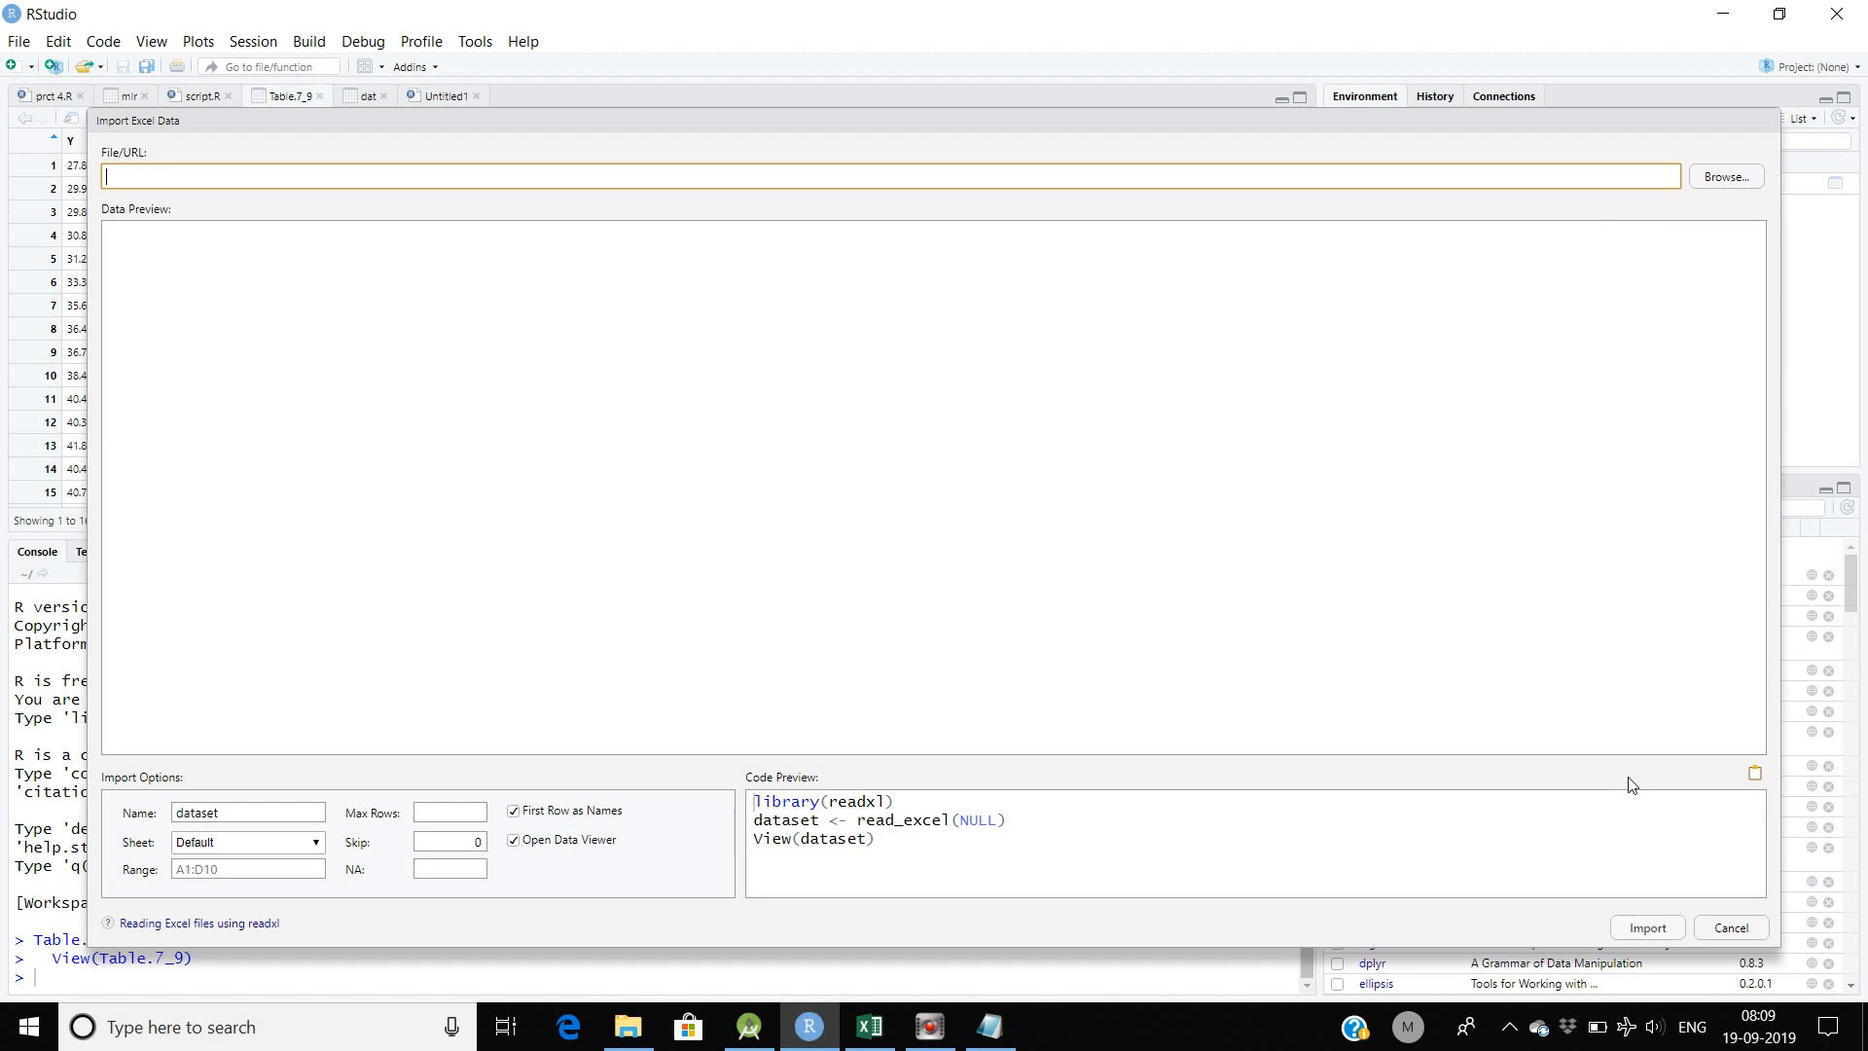
pyautogui.click(1721, 929)
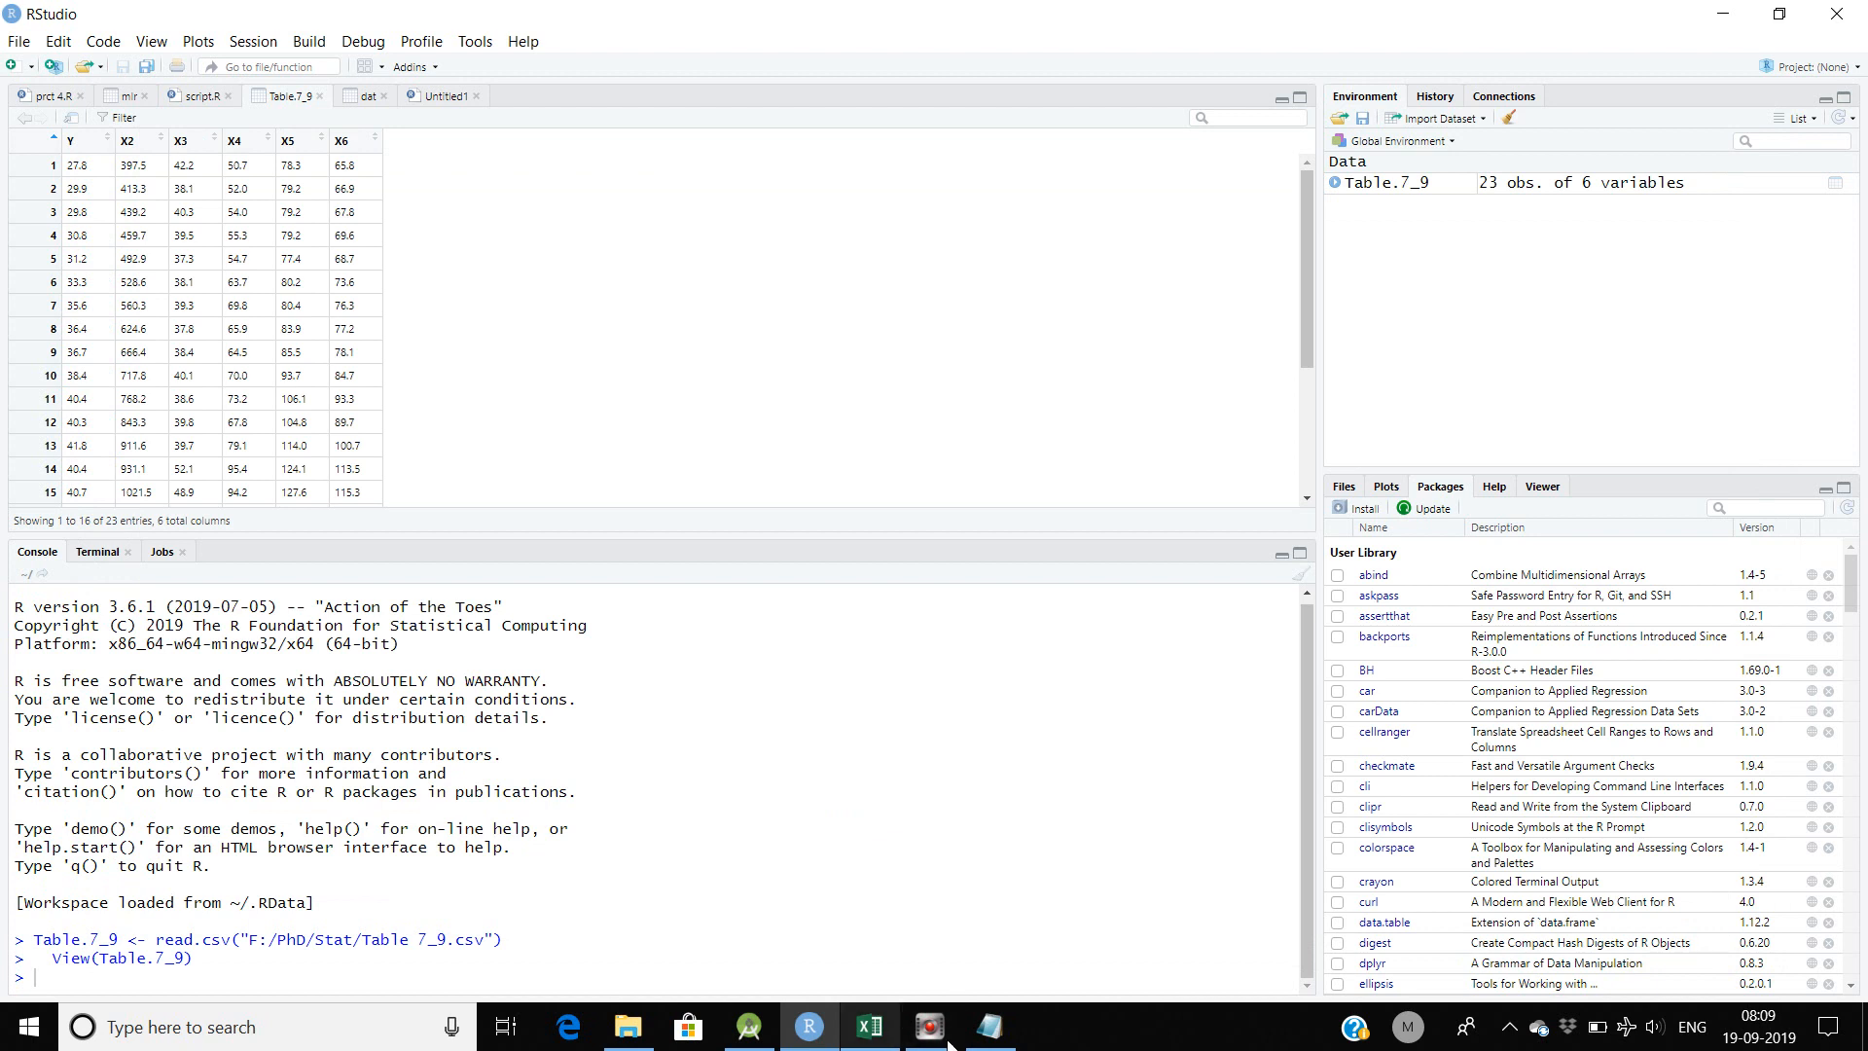
# Switch back to Excel and copy the range A1:F16 on Sheet2.
pyautogui.click(985, 1037)
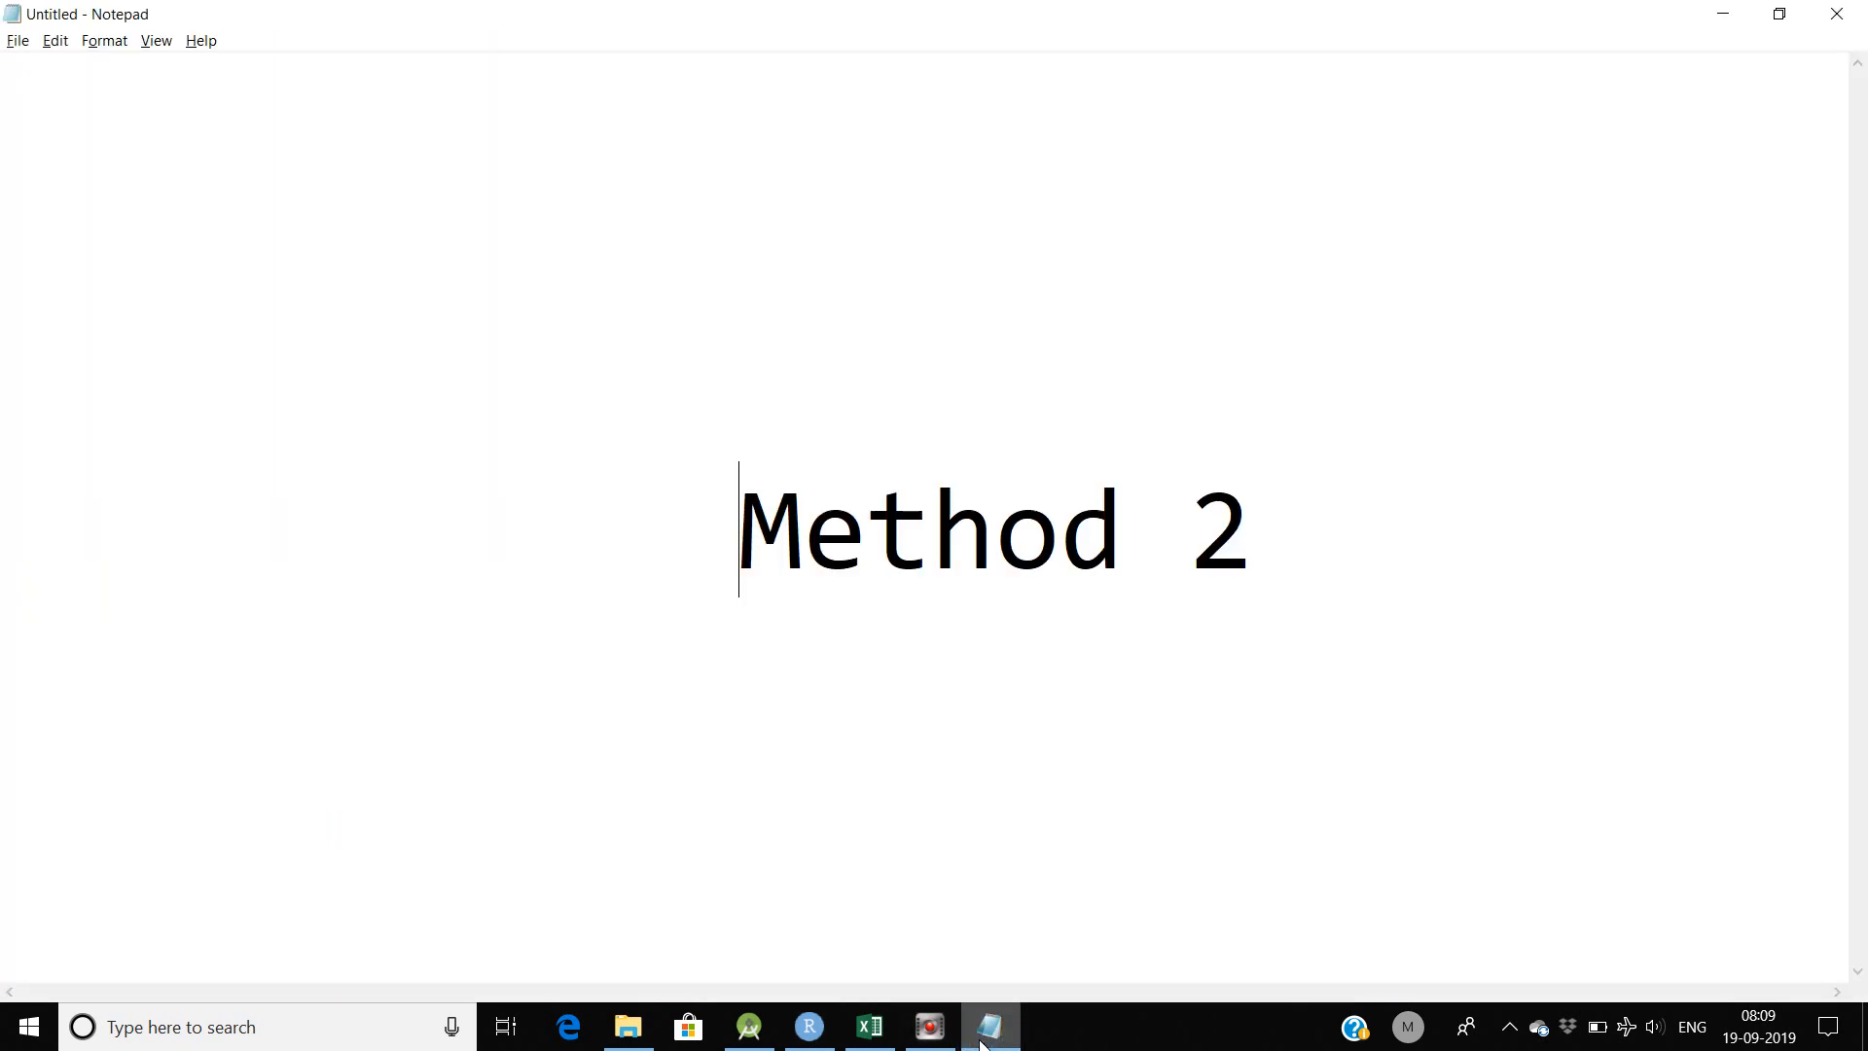
pyautogui.click(985, 1037)
pyautogui.click(870, 1026)
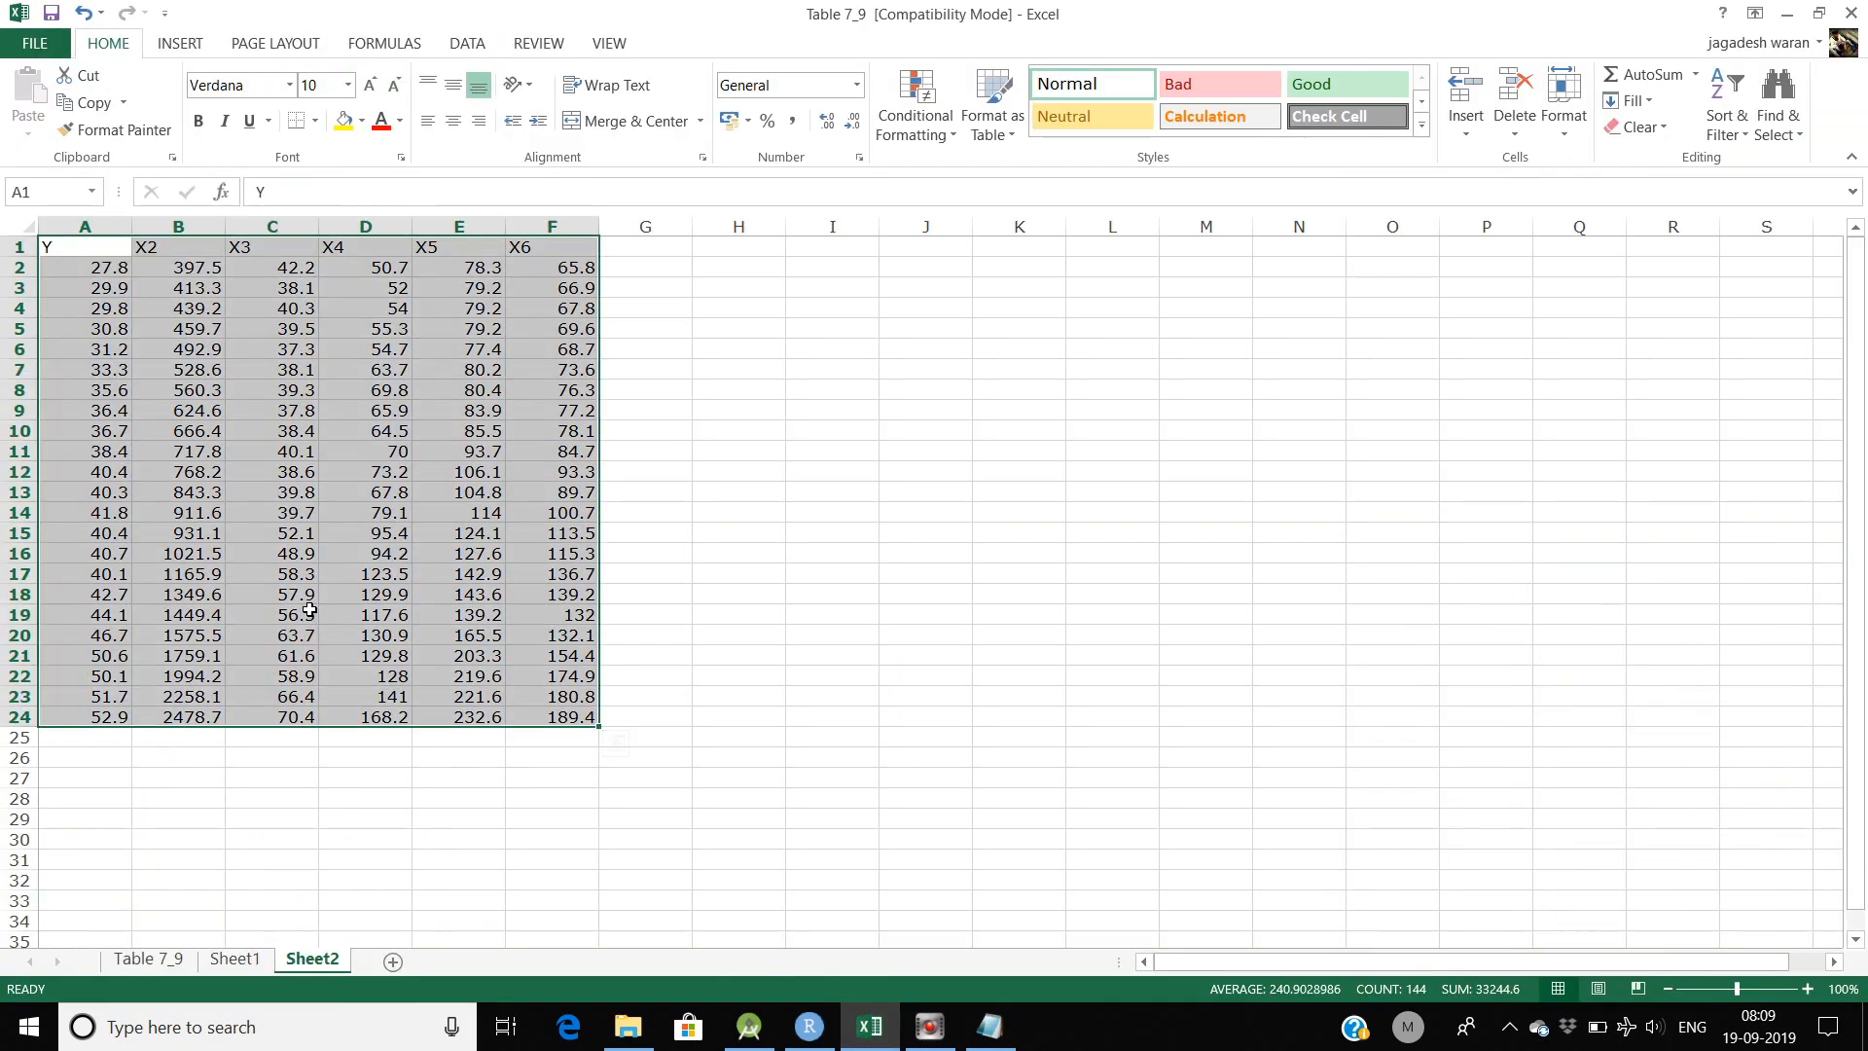
pyautogui.moveTo(86, 247); pyautogui.dragTo(550, 555)
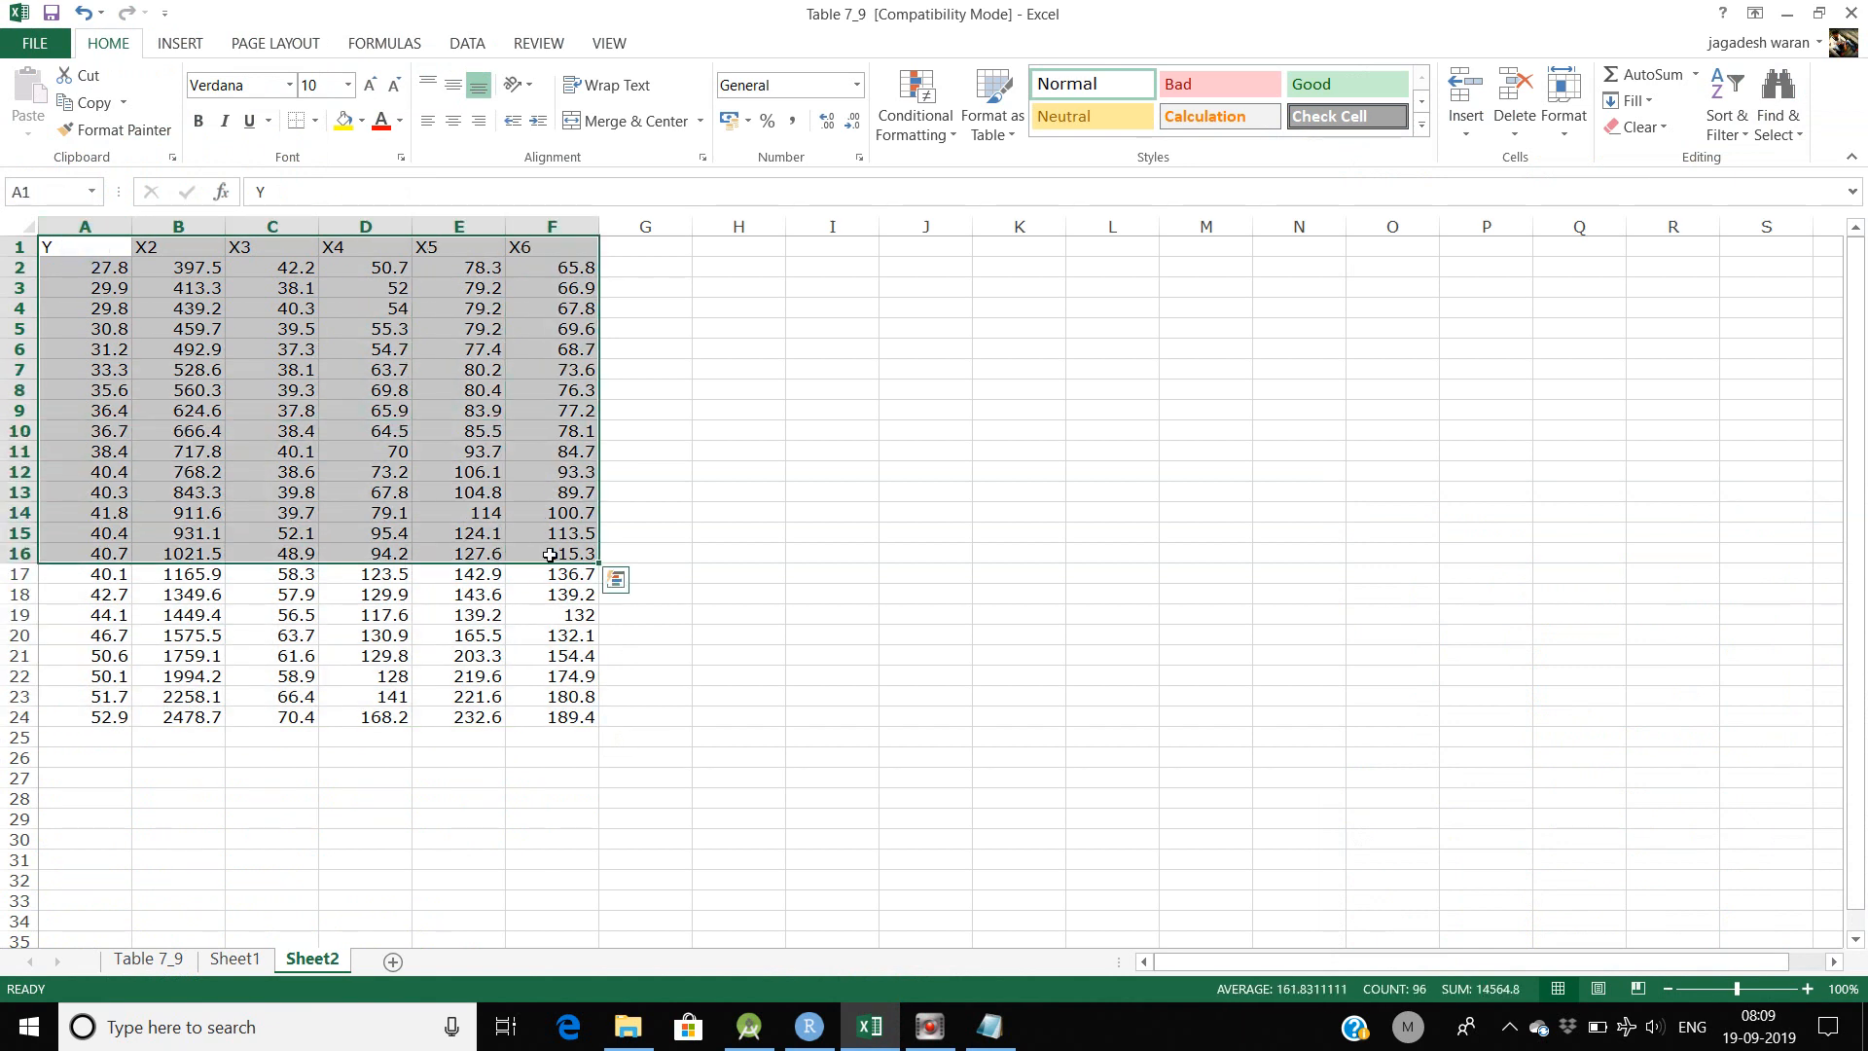
pyautogui.hotkey('ctrl', 'c')
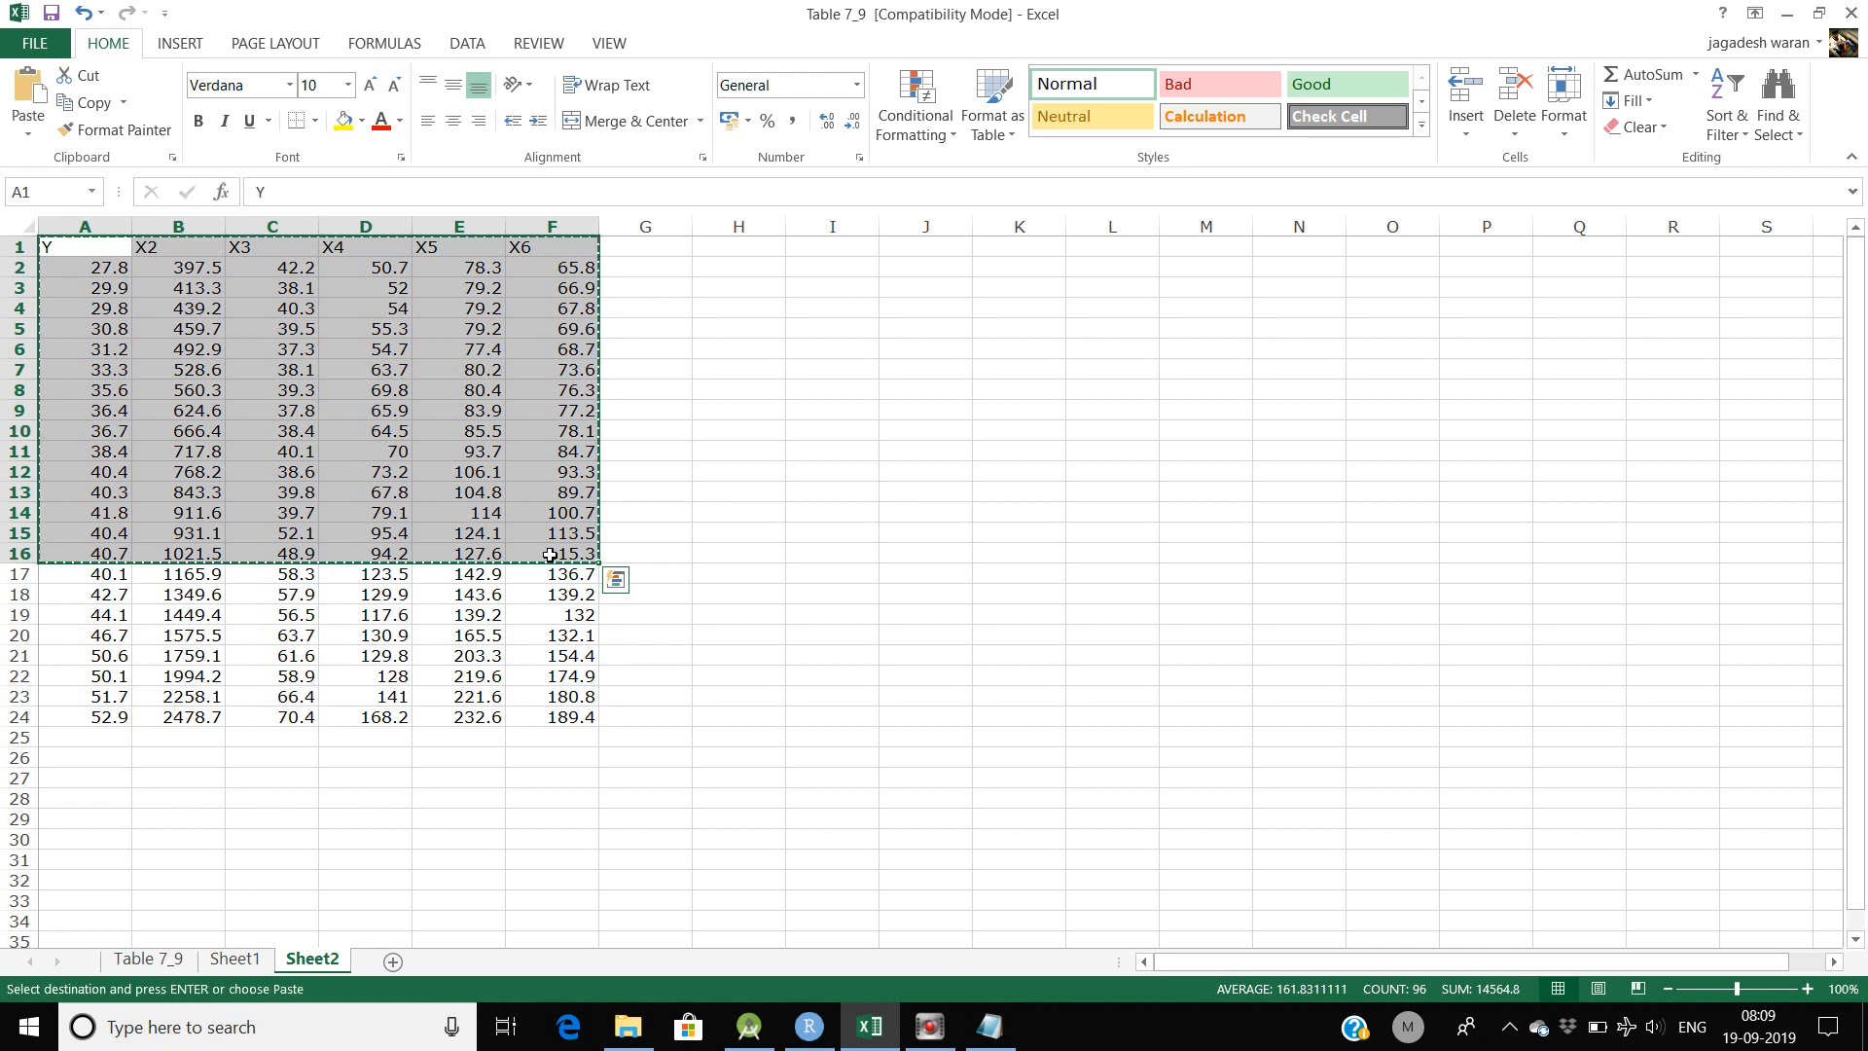
# Open a new Notepad window and paste the copied data into it.
pyautogui.hotkey('alt', 'Tab')
pyautogui.write('te')
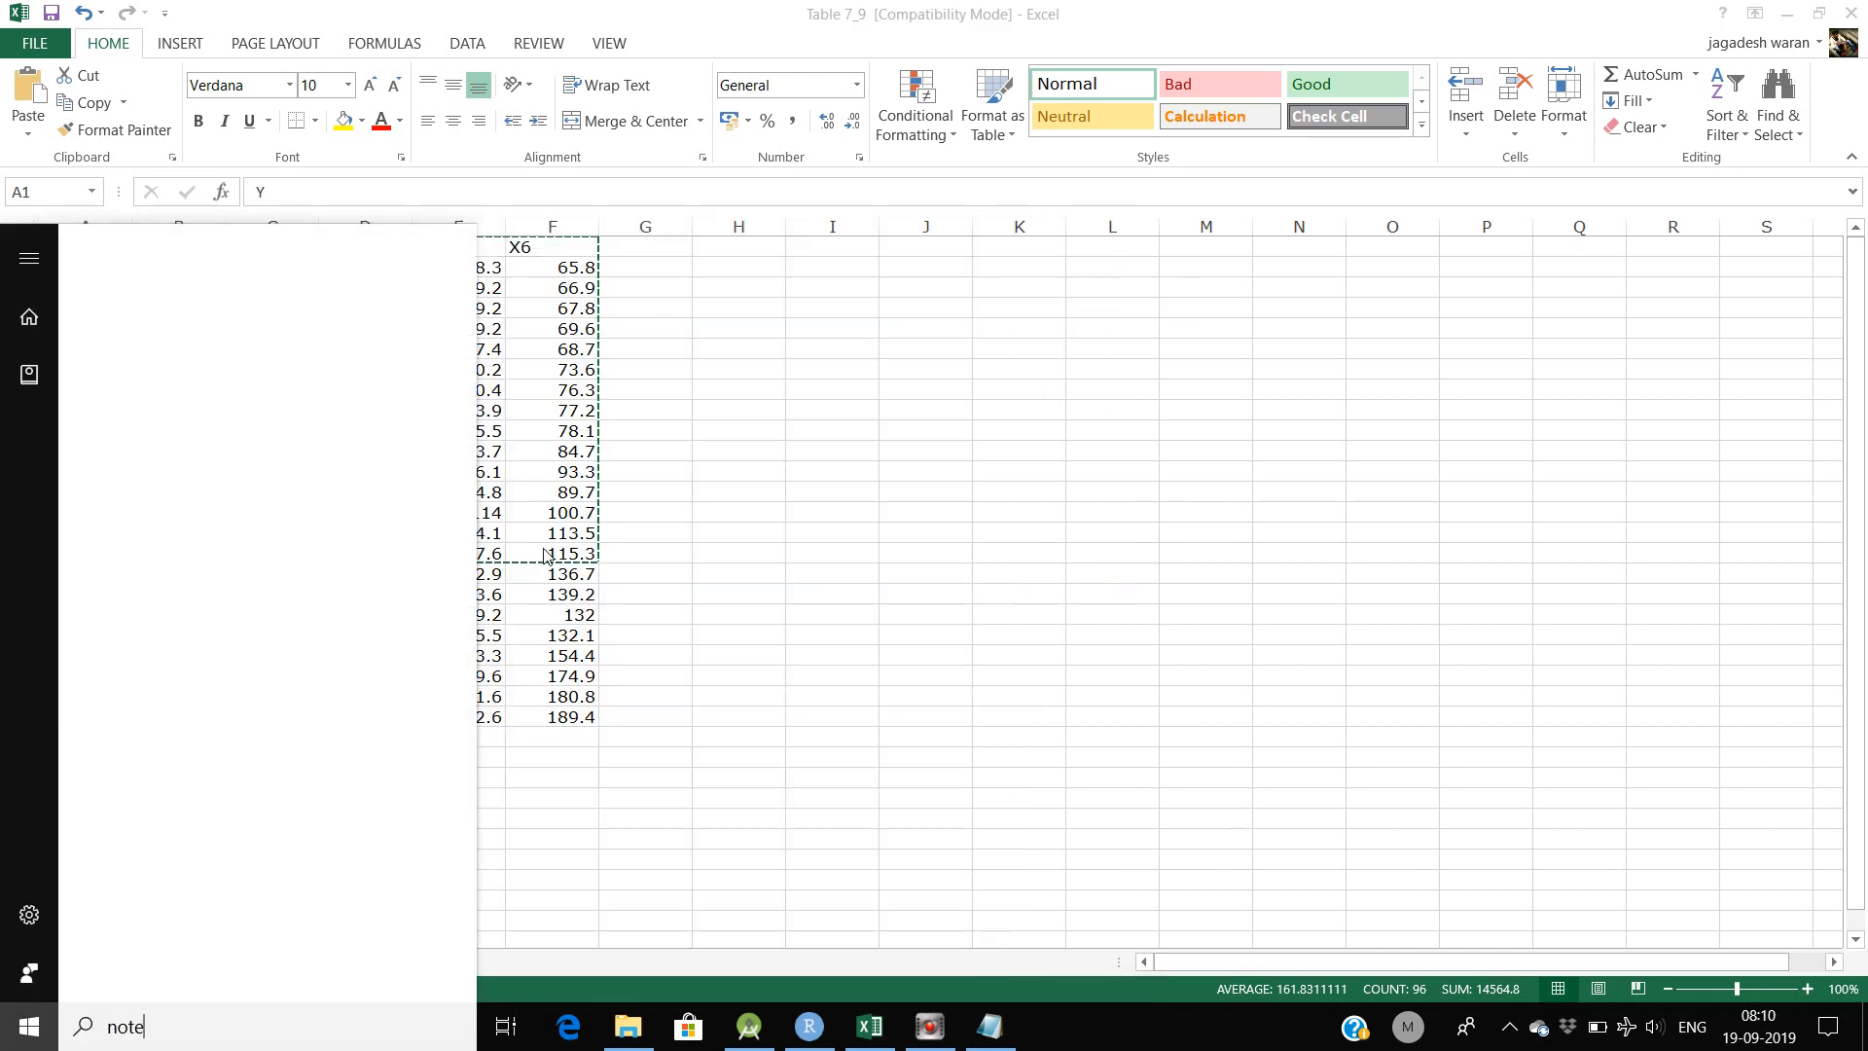
pyautogui.press('Escape')
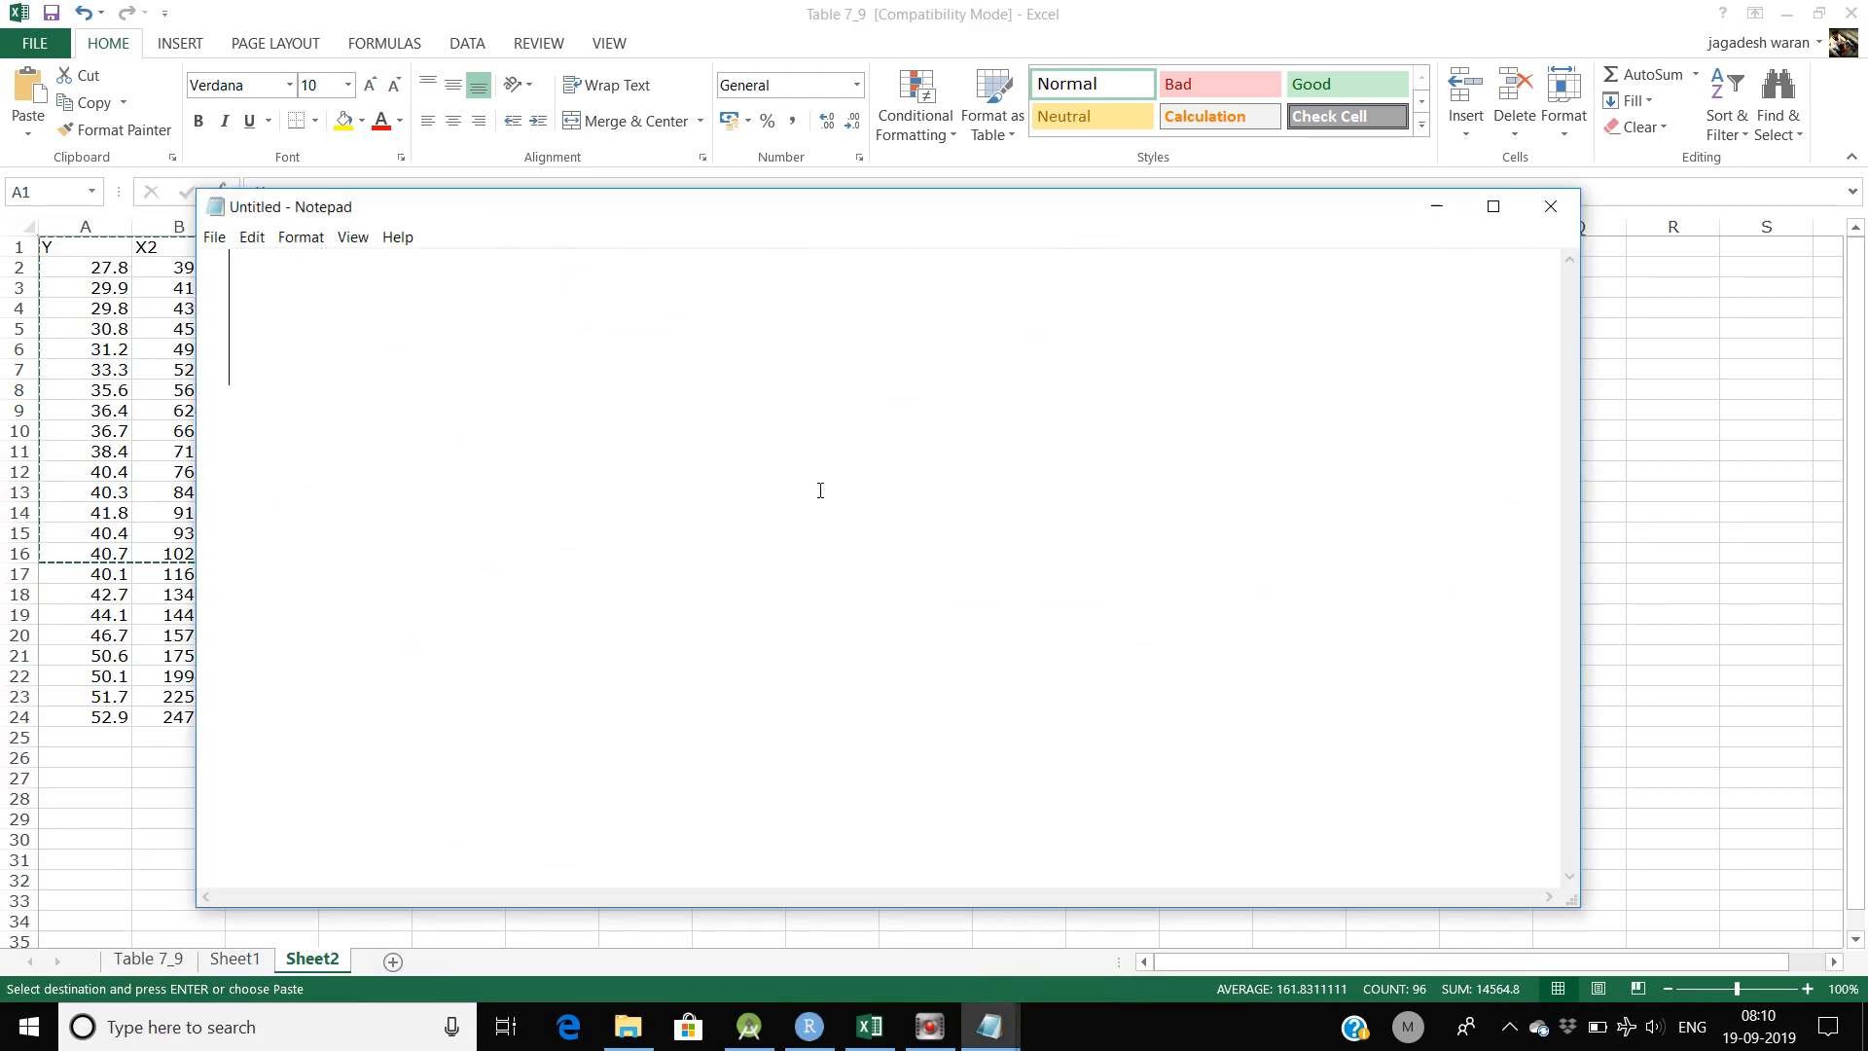
pyautogui.hotkey('ctrl', 'v')
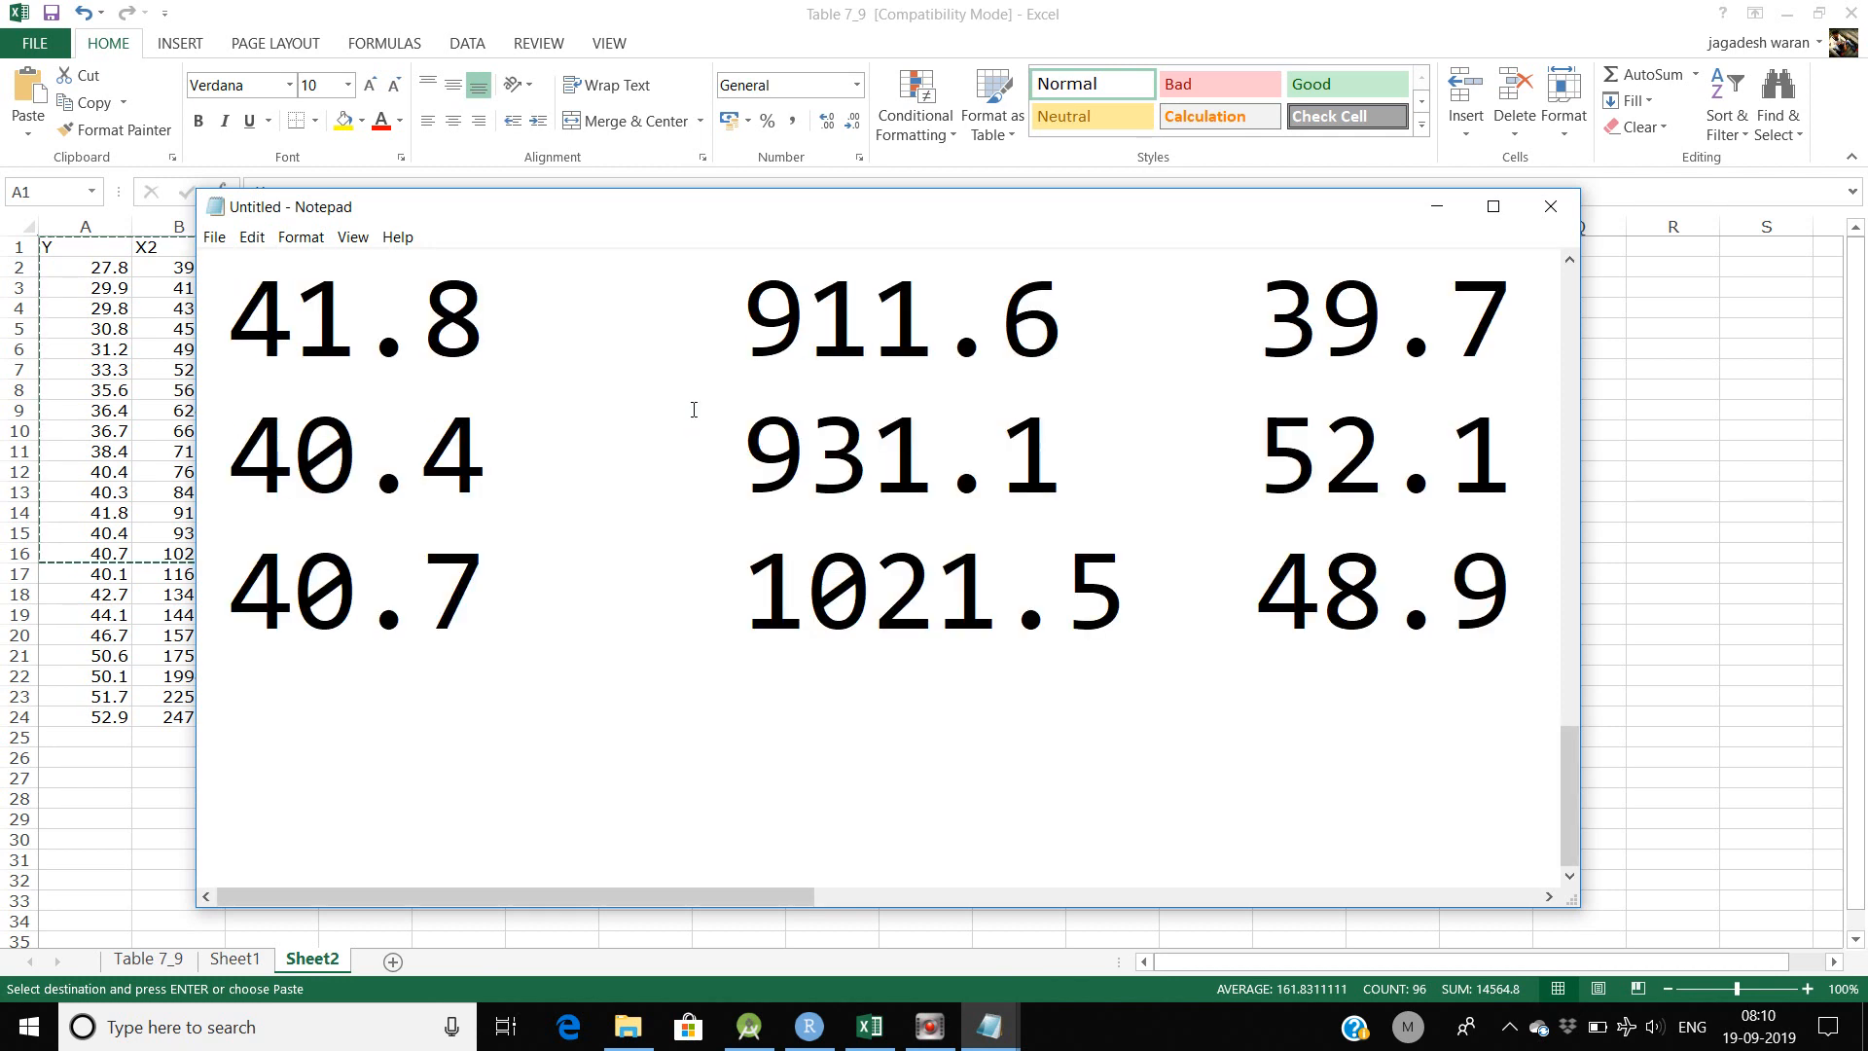
# Set the Notepad font size to 11 so that all the pasted columns fit in the window.
pyautogui.hotkey('ctrl', 'a')
pyautogui.click(251, 237)
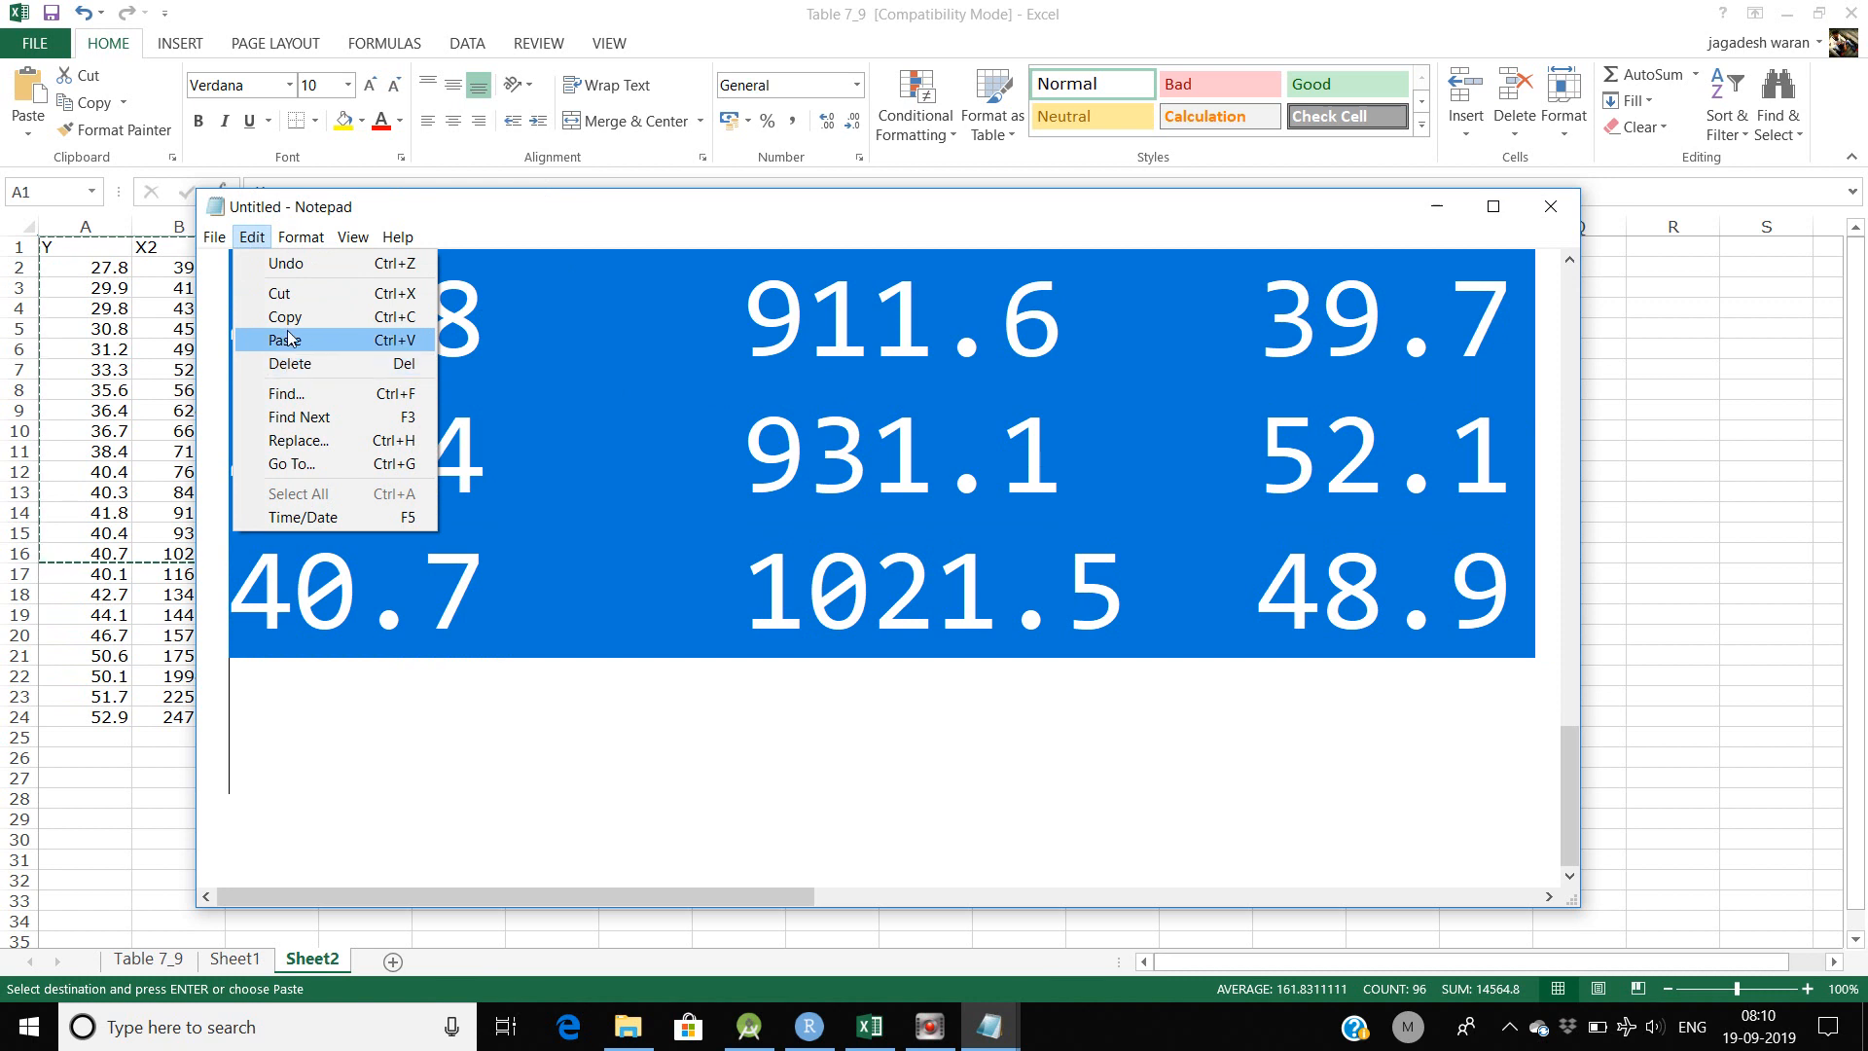
pyautogui.moveTo(297, 232)
pyautogui.click(308, 268)
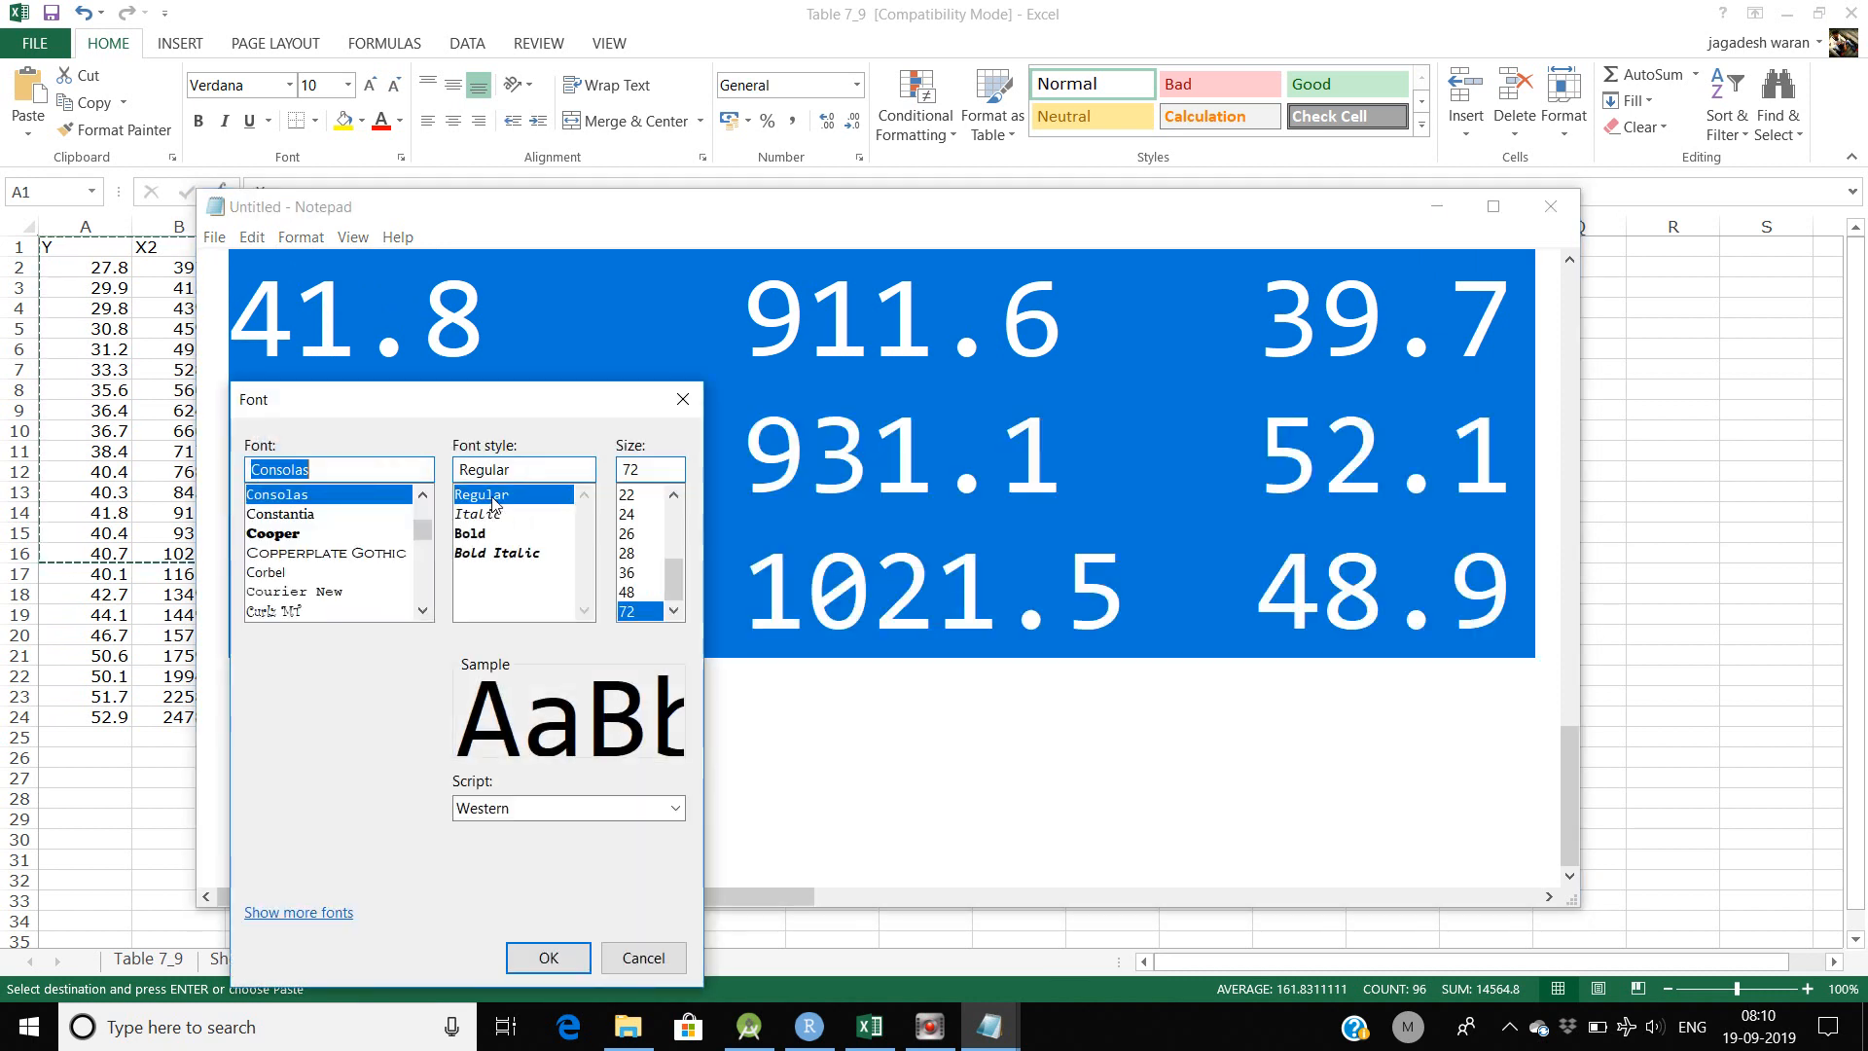
pyautogui.doubleClick(650, 469)
pyautogui.write('11')
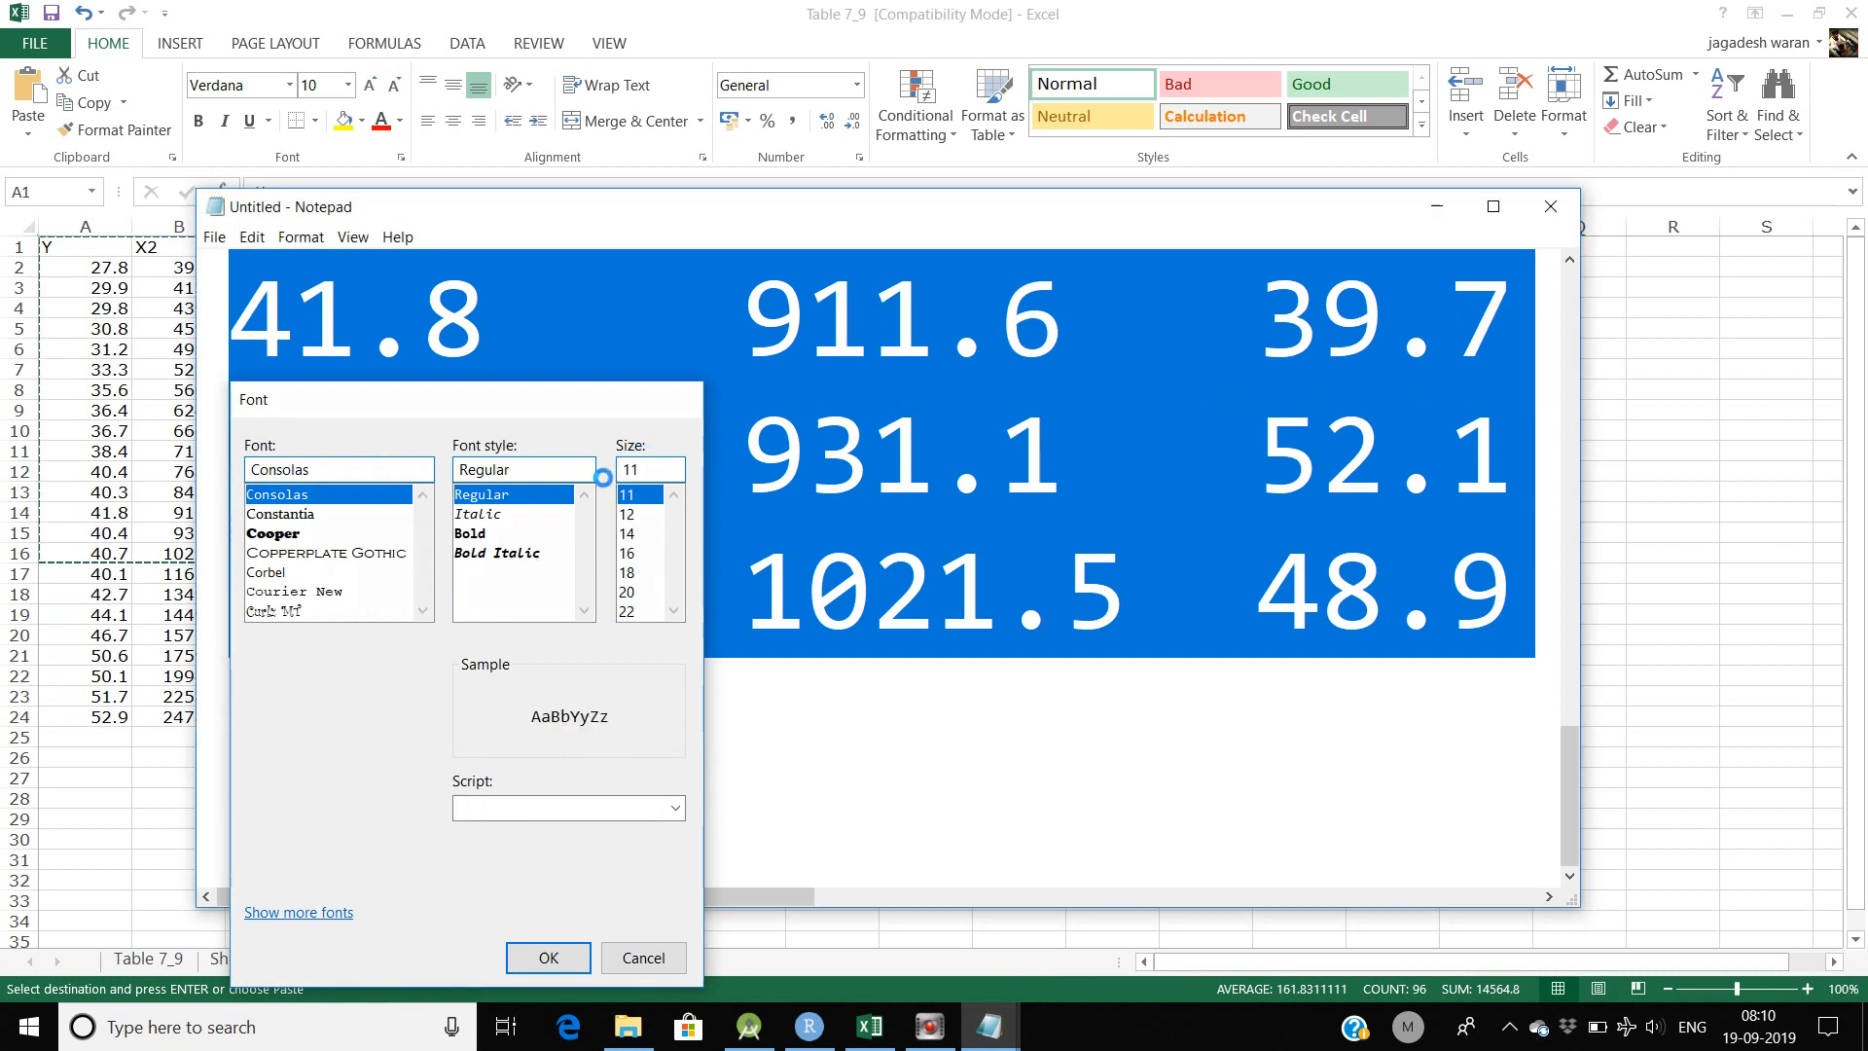
pyautogui.press('Return')
pyautogui.click(815, 459)
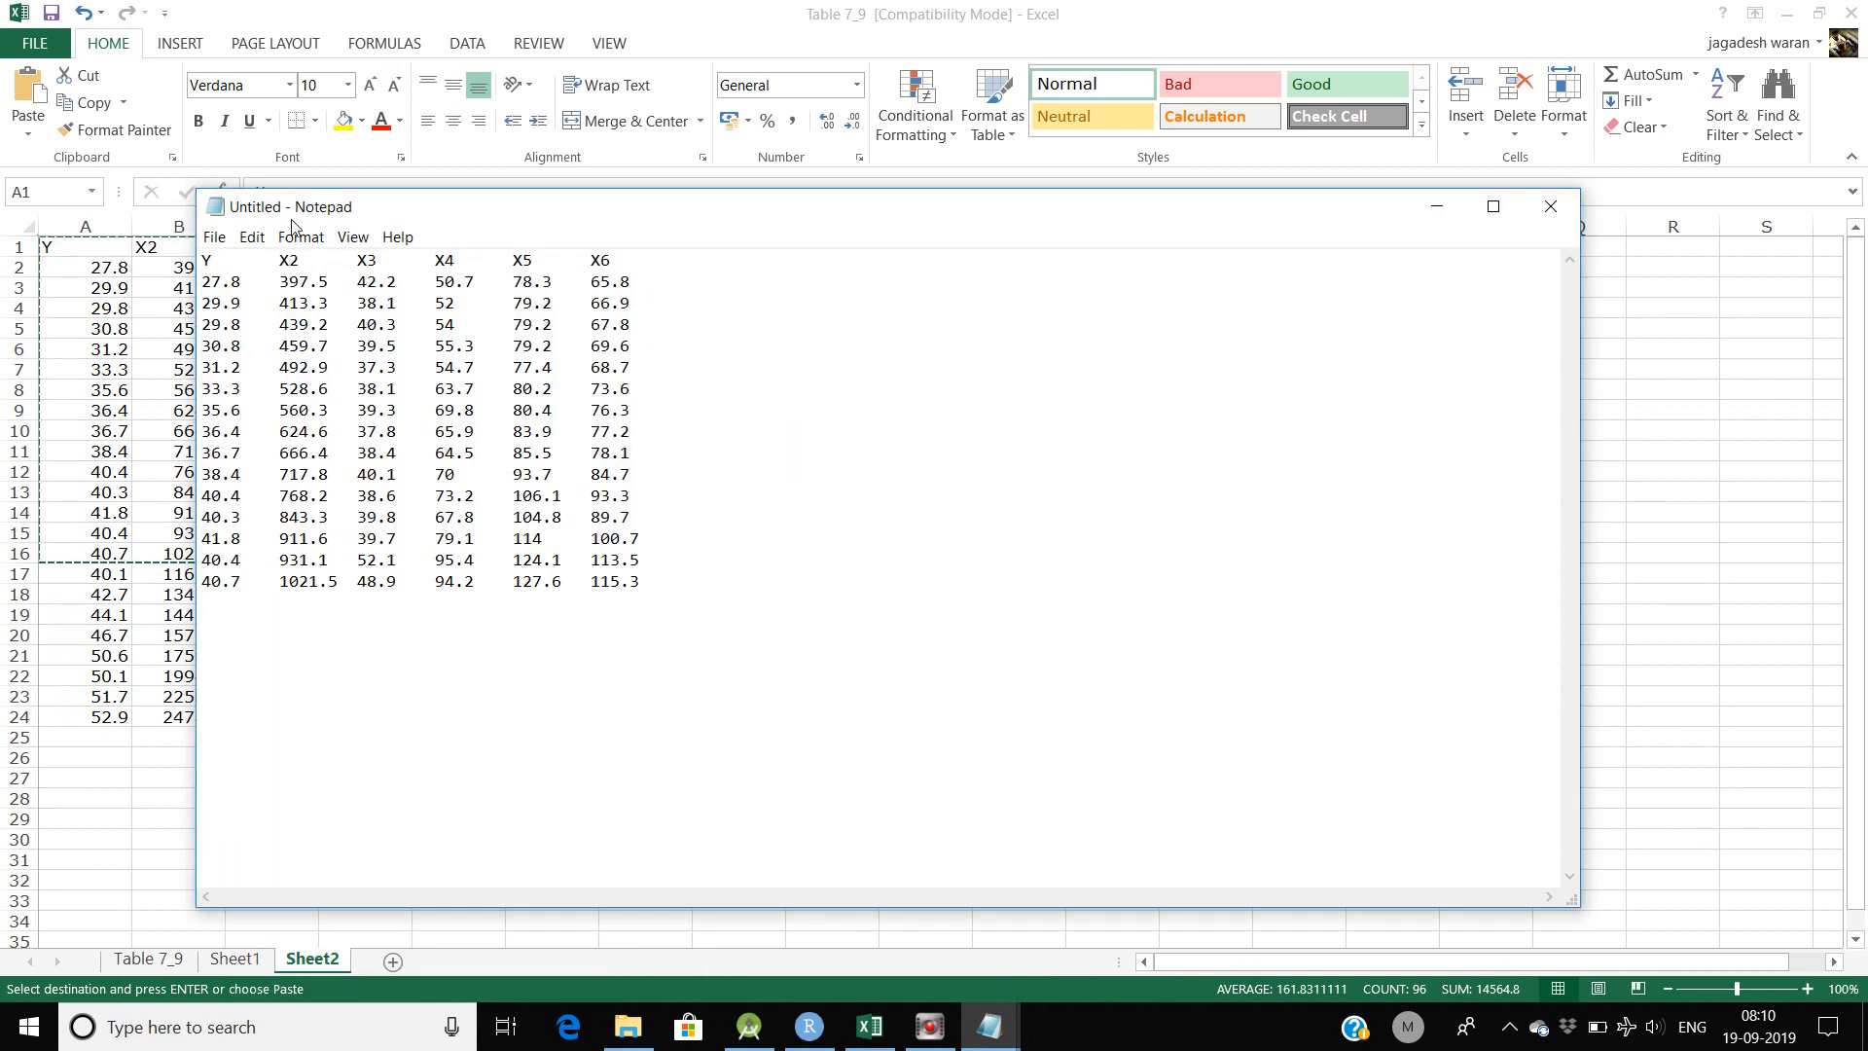
# Save the pasted text as data.txt on the Desktop and move the Notepad window aside to compare it with the worksheet.
pyautogui.click(214, 237)
pyautogui.click(261, 333)
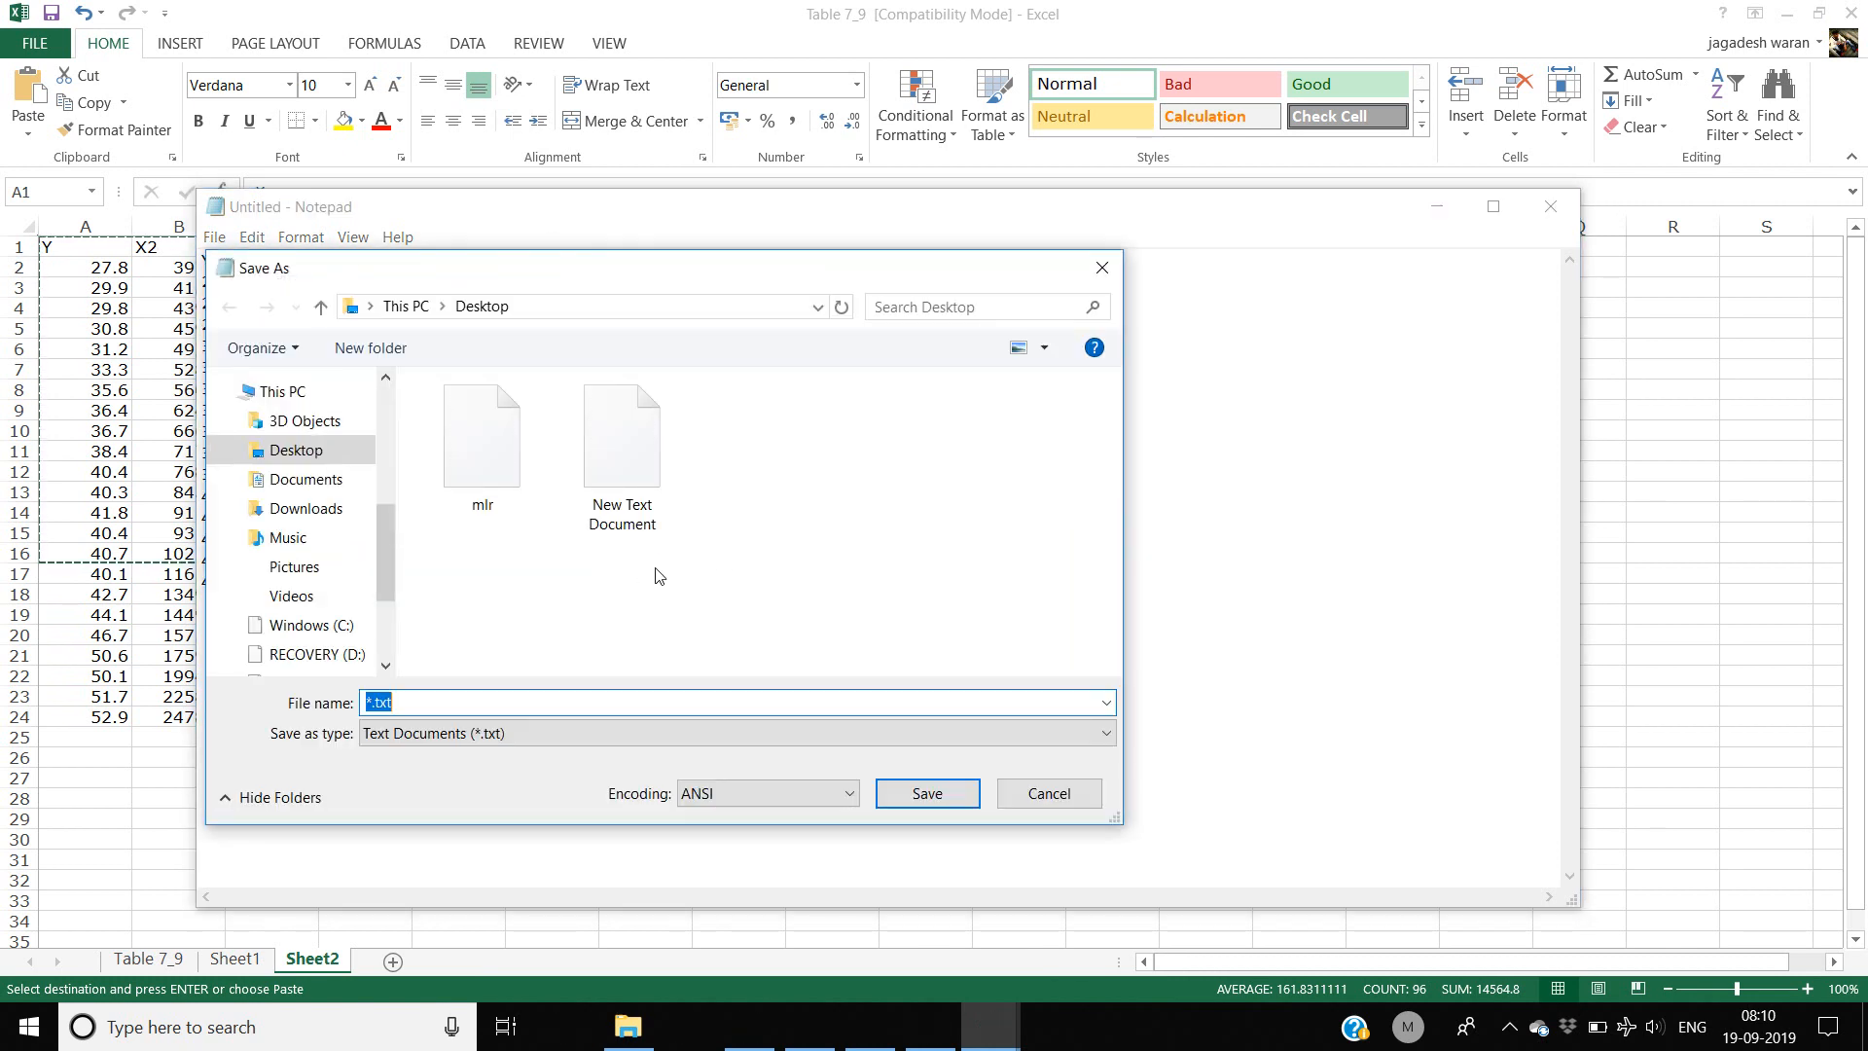
pyautogui.click(372, 702)
pyautogui.press('BackSpace')
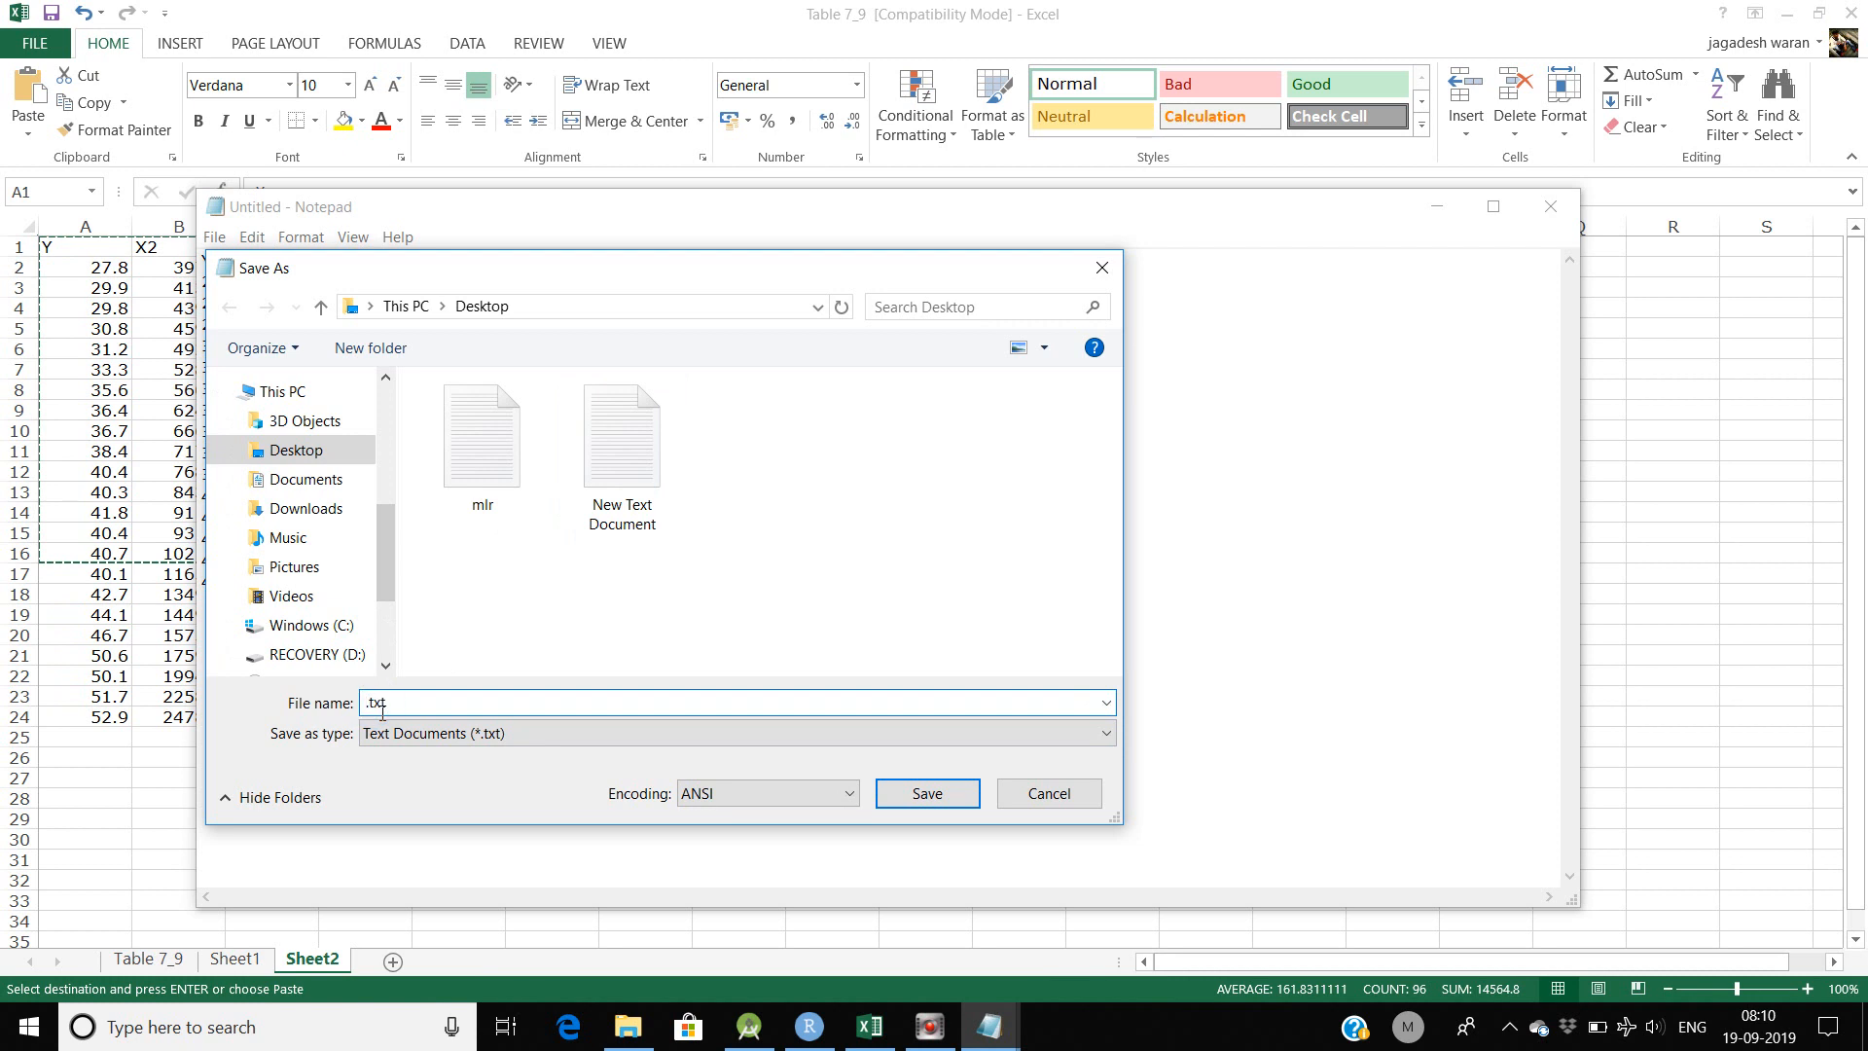
pyautogui.write('1')
pyautogui.press('BackSpace')
pyautogui.write('data')
pyautogui.press('Return')
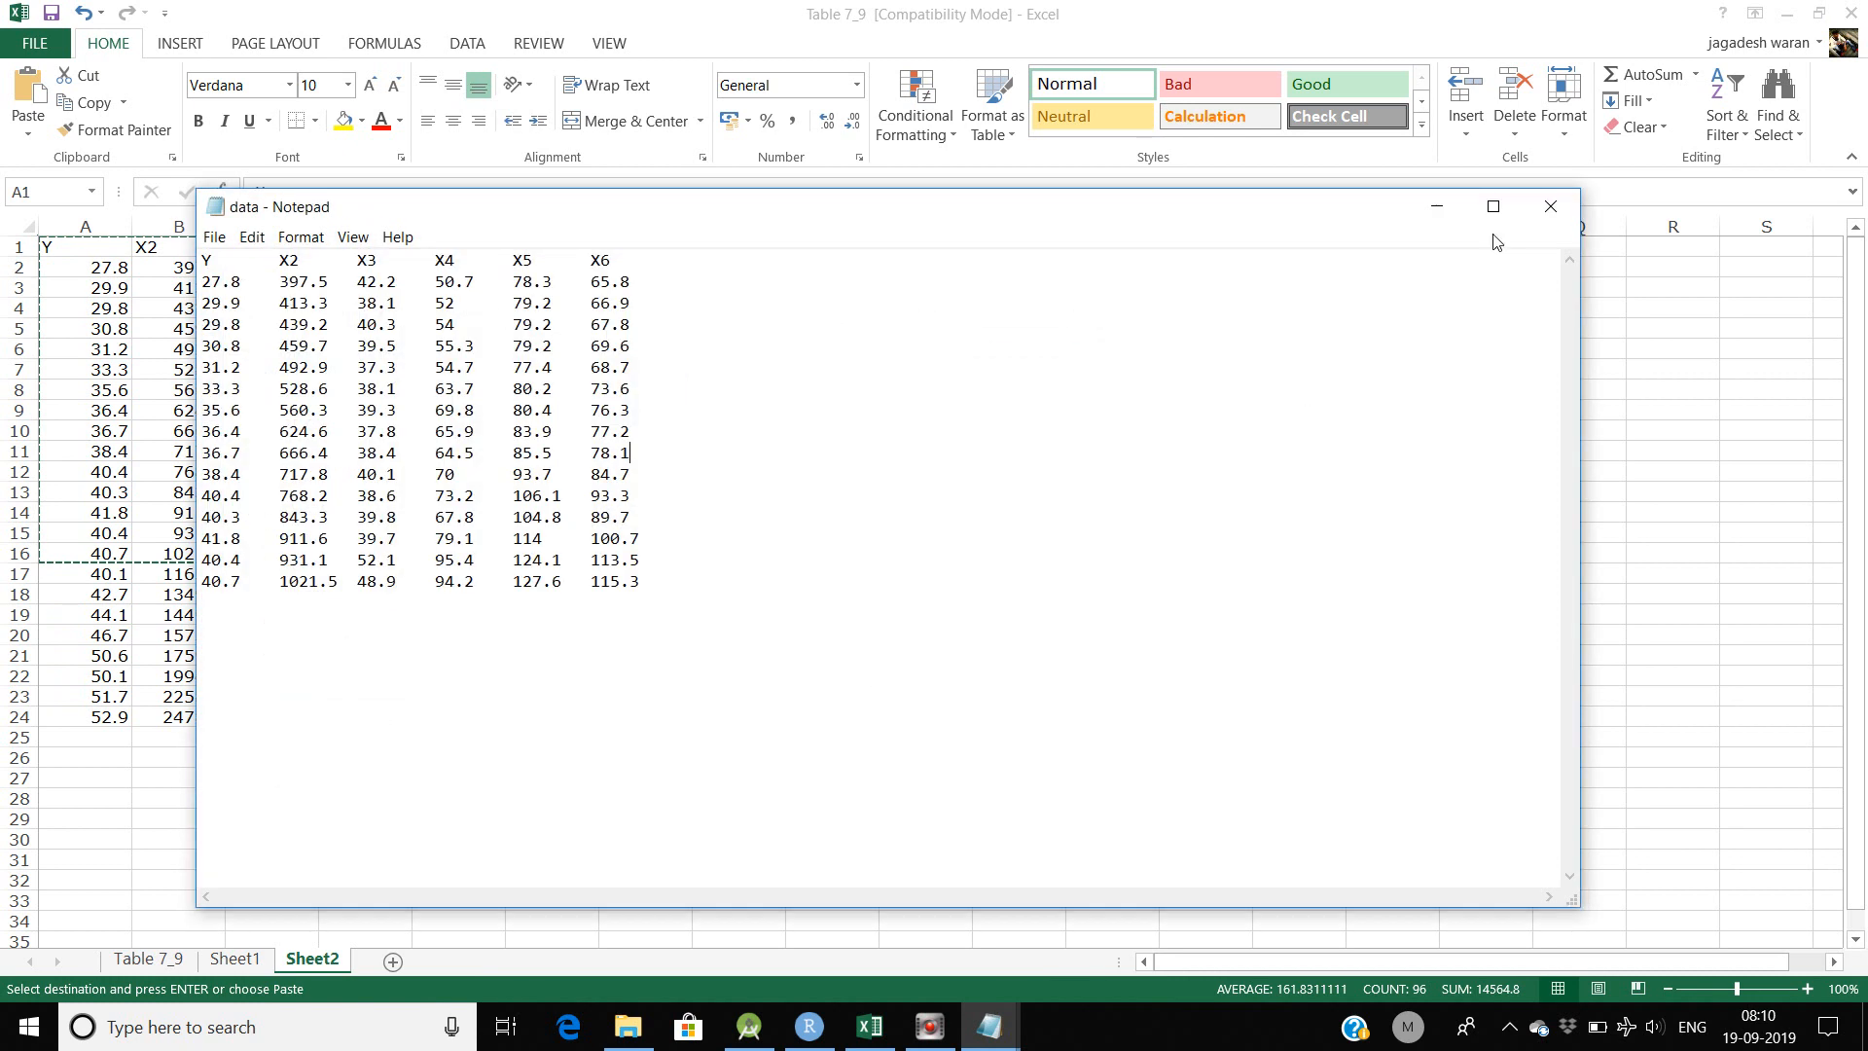
pyautogui.moveTo(775, 216); pyautogui.dragTo(1234, 169)
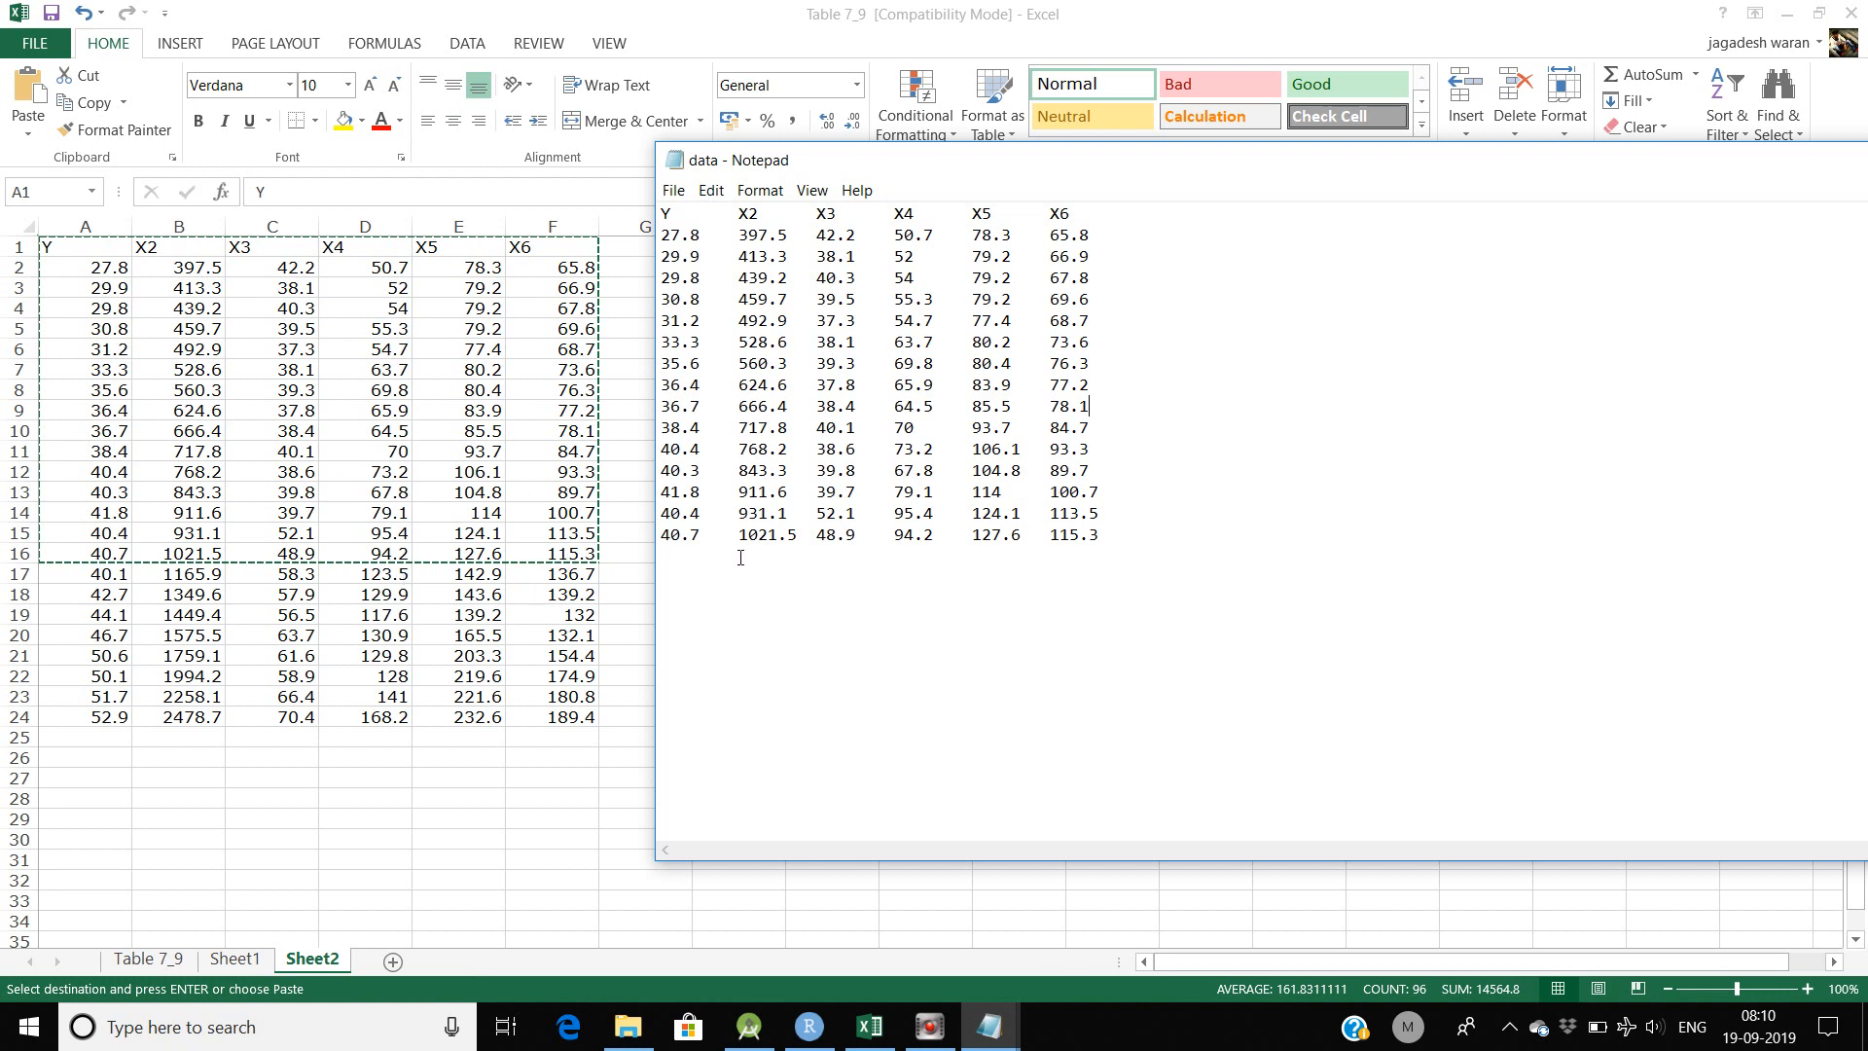
pyautogui.moveTo(1527, 165); pyautogui.dragTo(1305, 163)
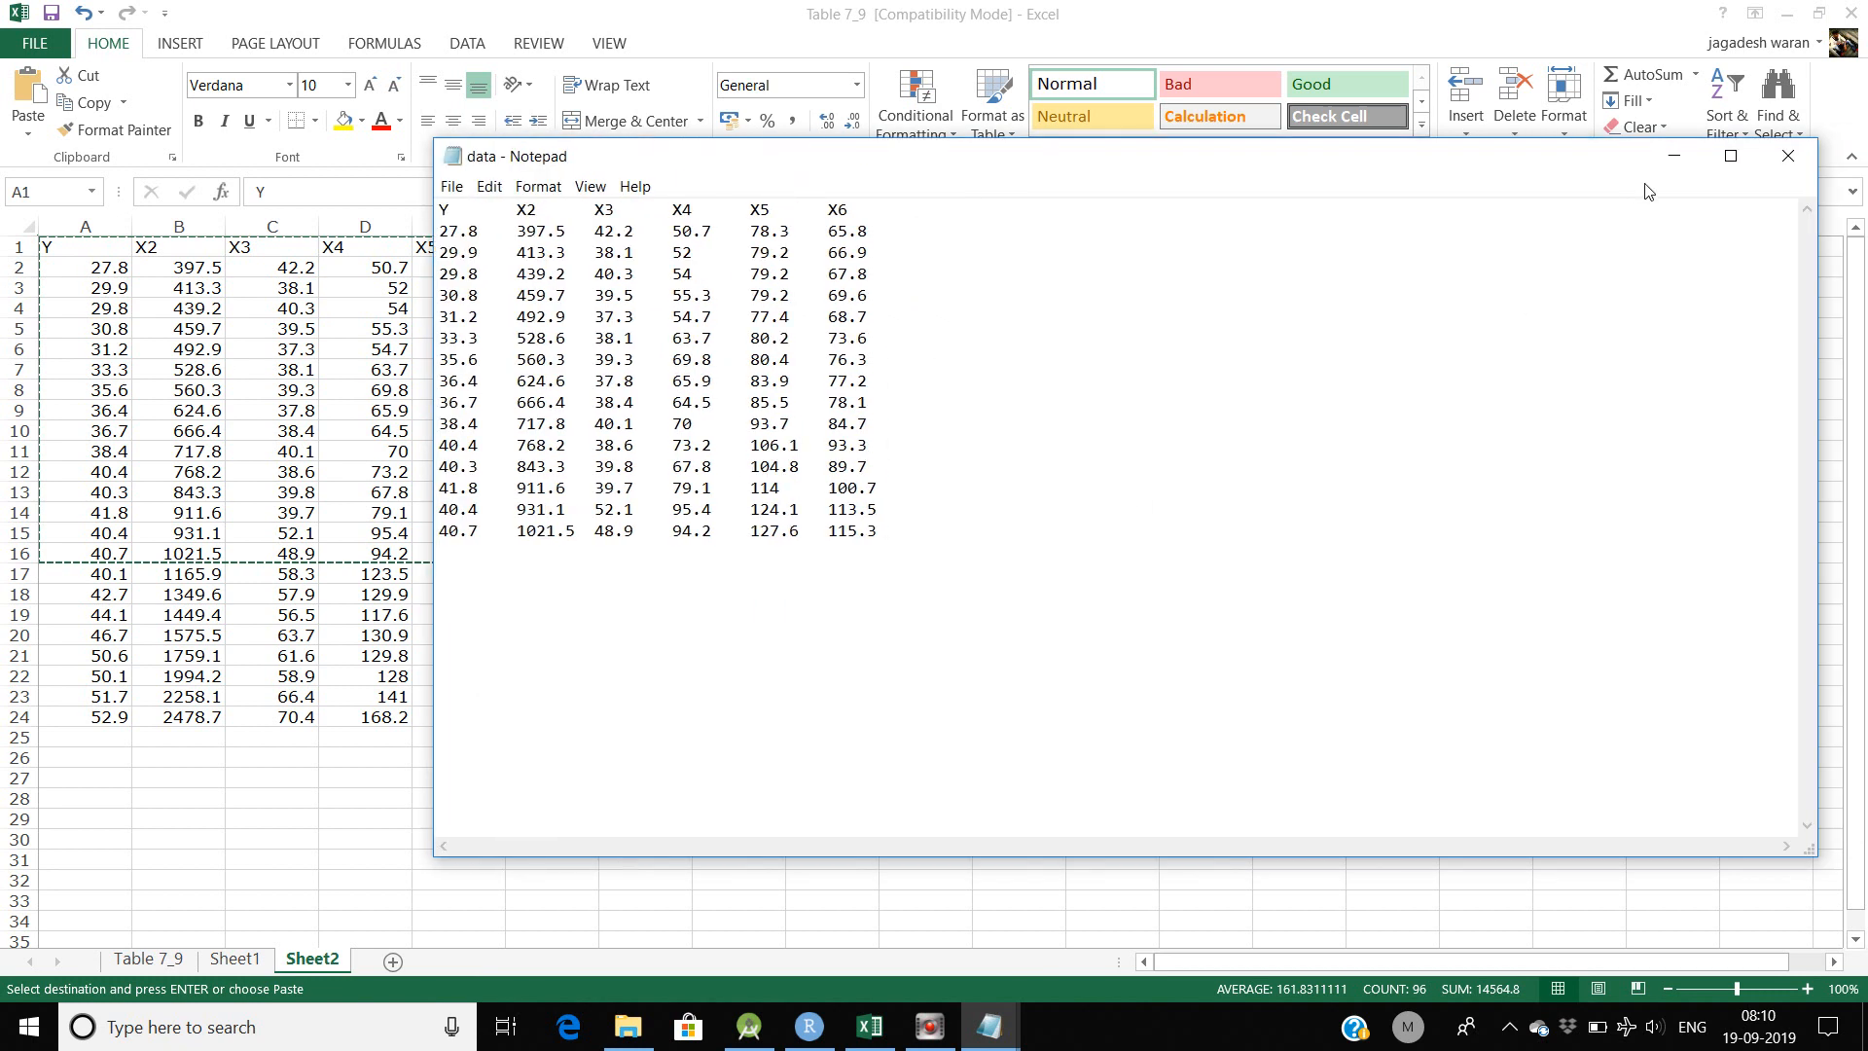
# Switch to RStudio and choose the data text file on the Desktop for a From Text (base) dataset import.
pyautogui.click(809, 1026)
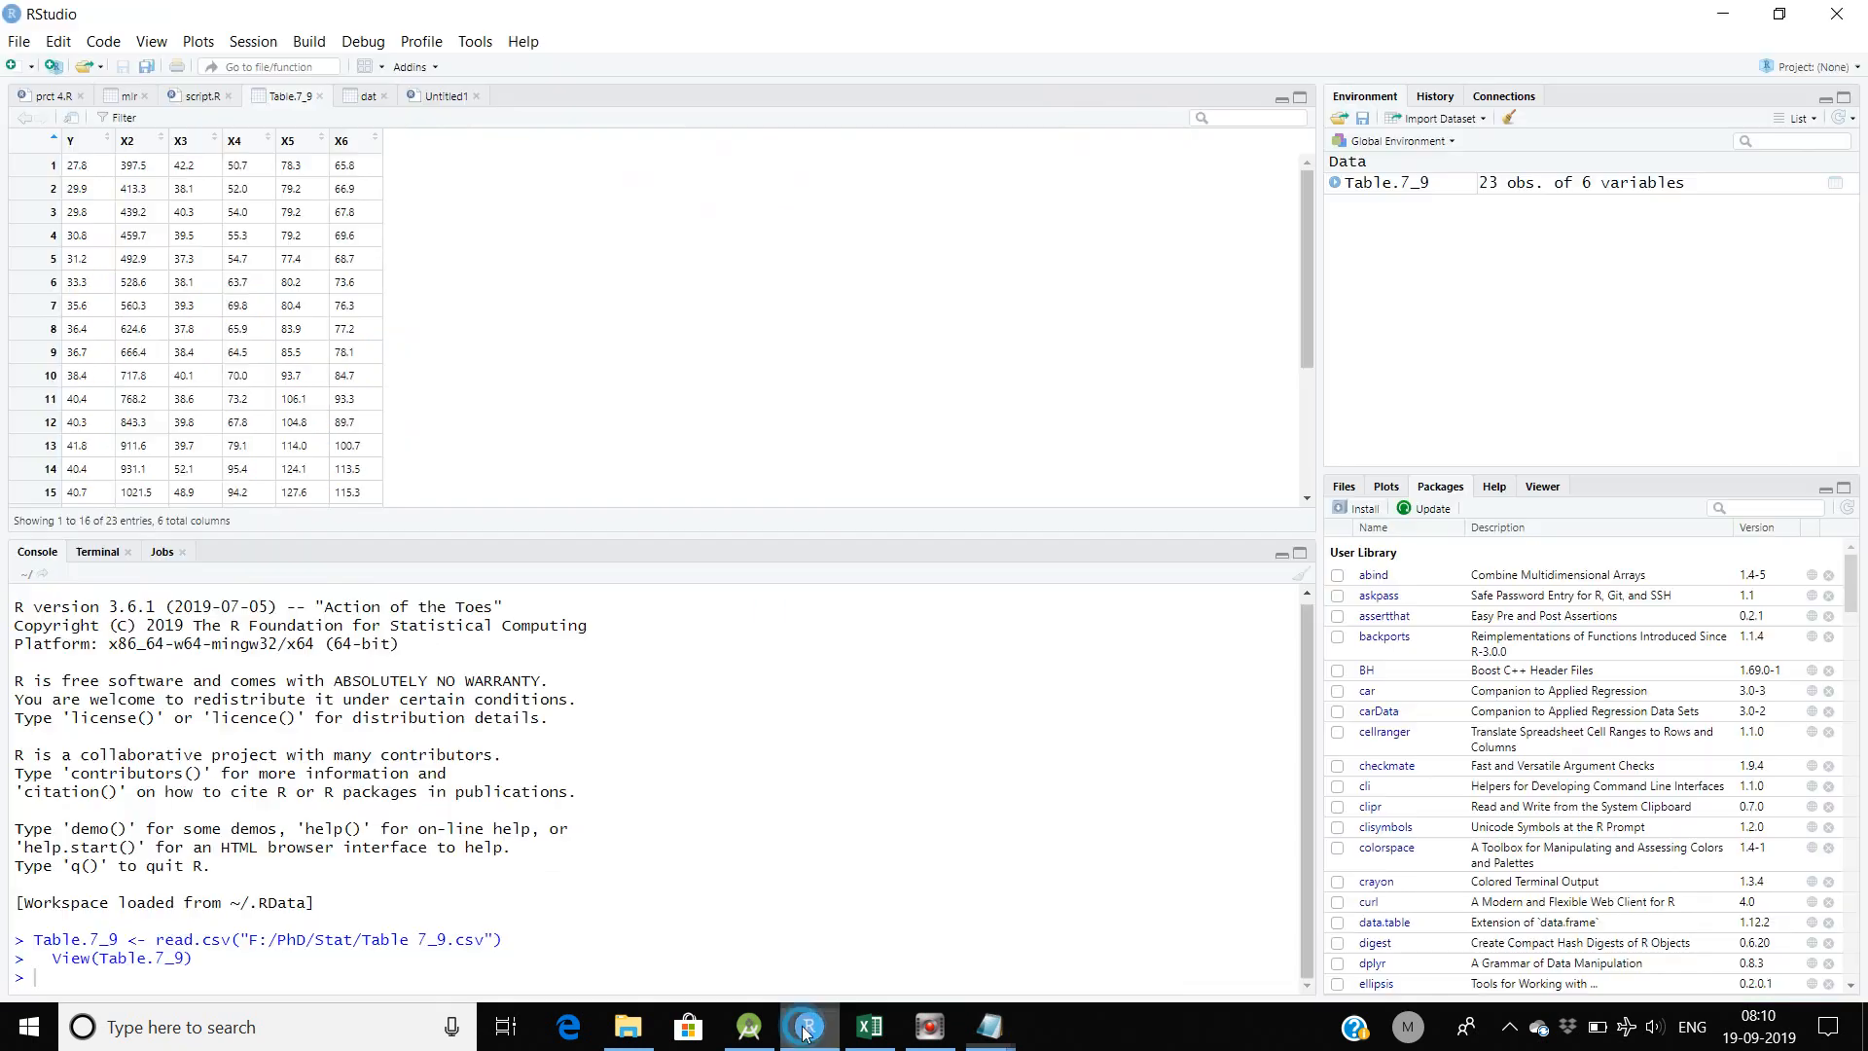
pyautogui.click(1437, 119)
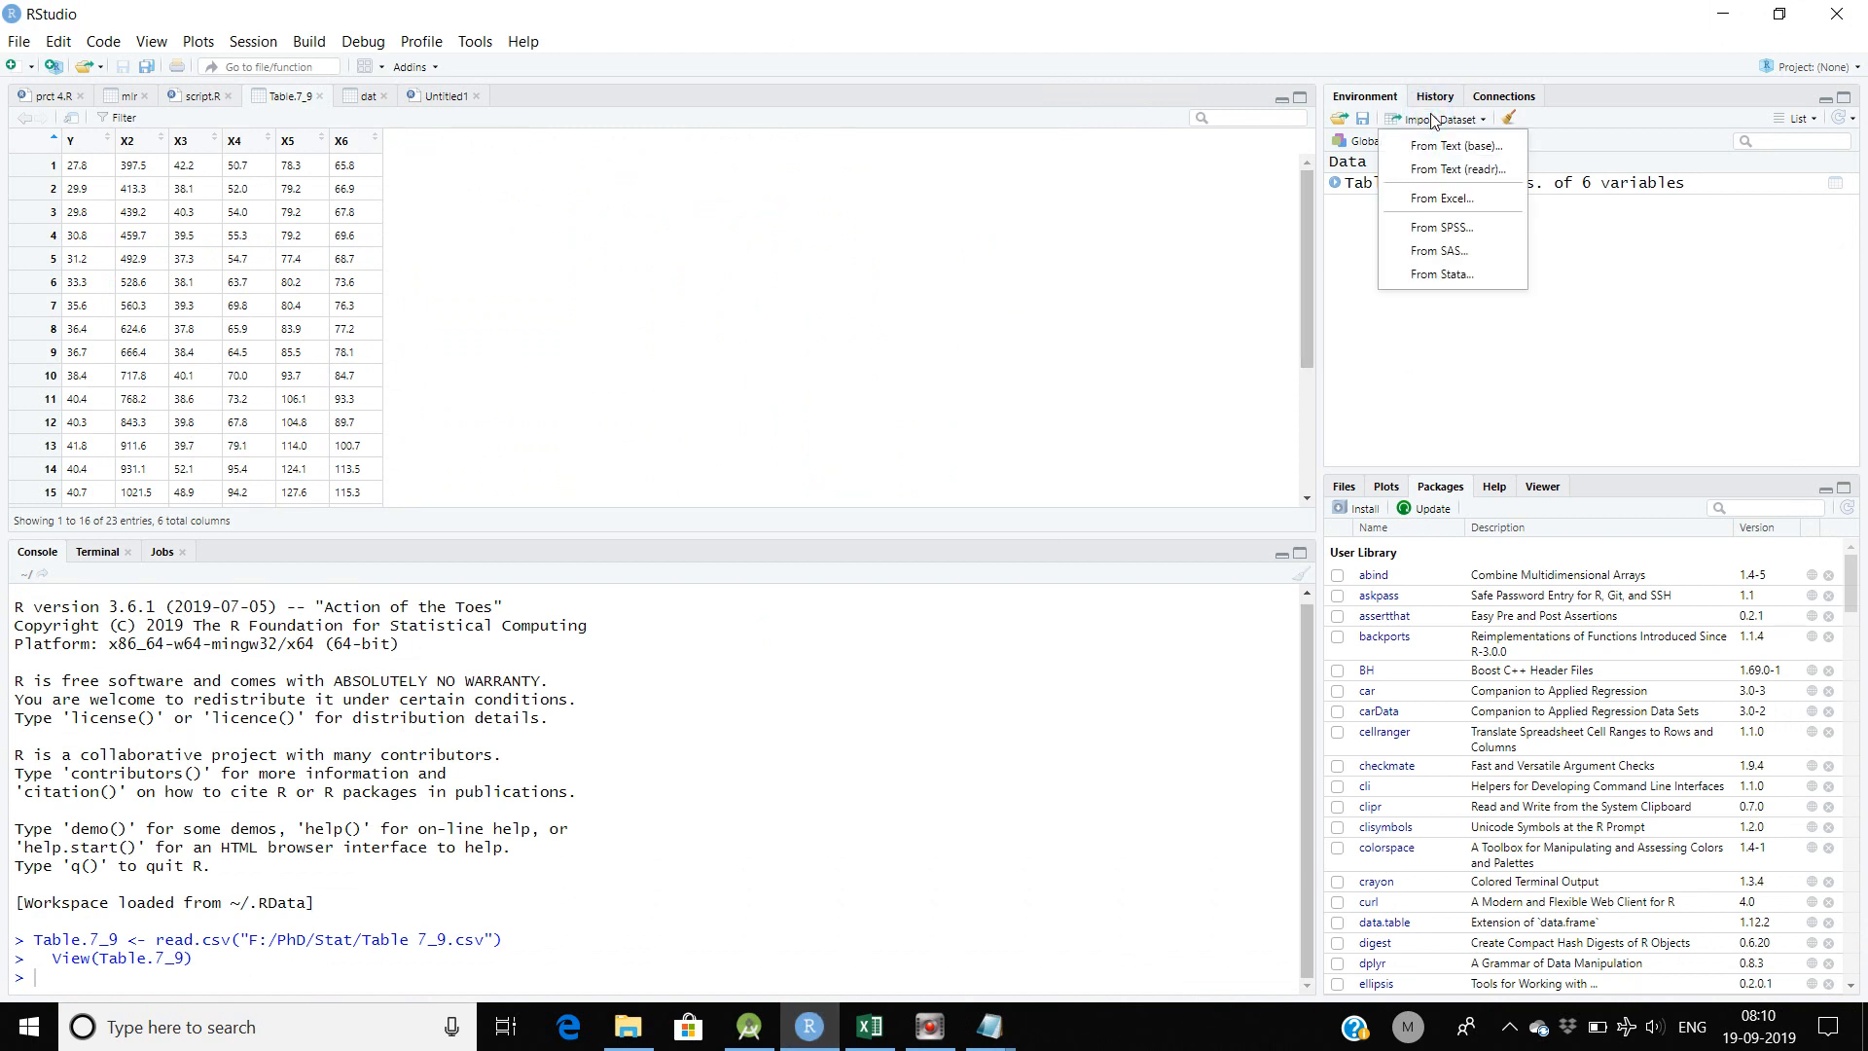
pyautogui.click(1436, 156)
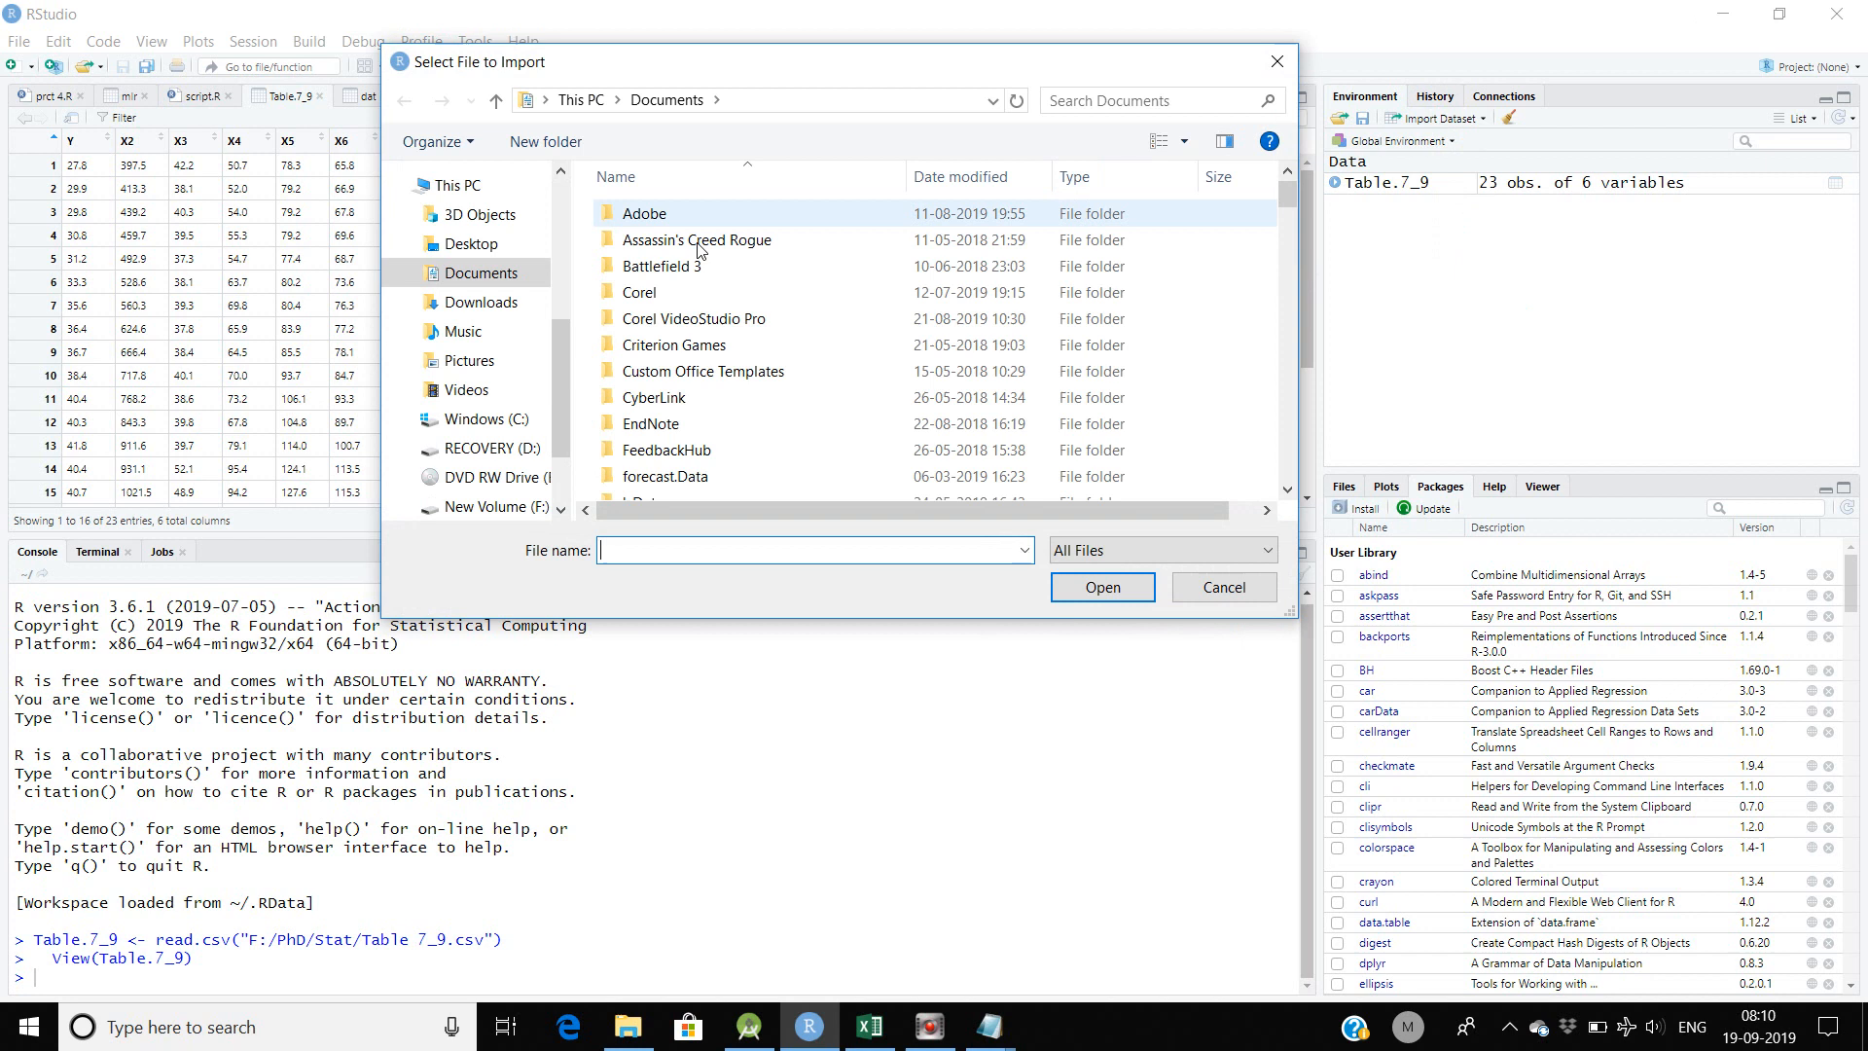
pyautogui.click(471, 244)
pyautogui.click(661, 244)
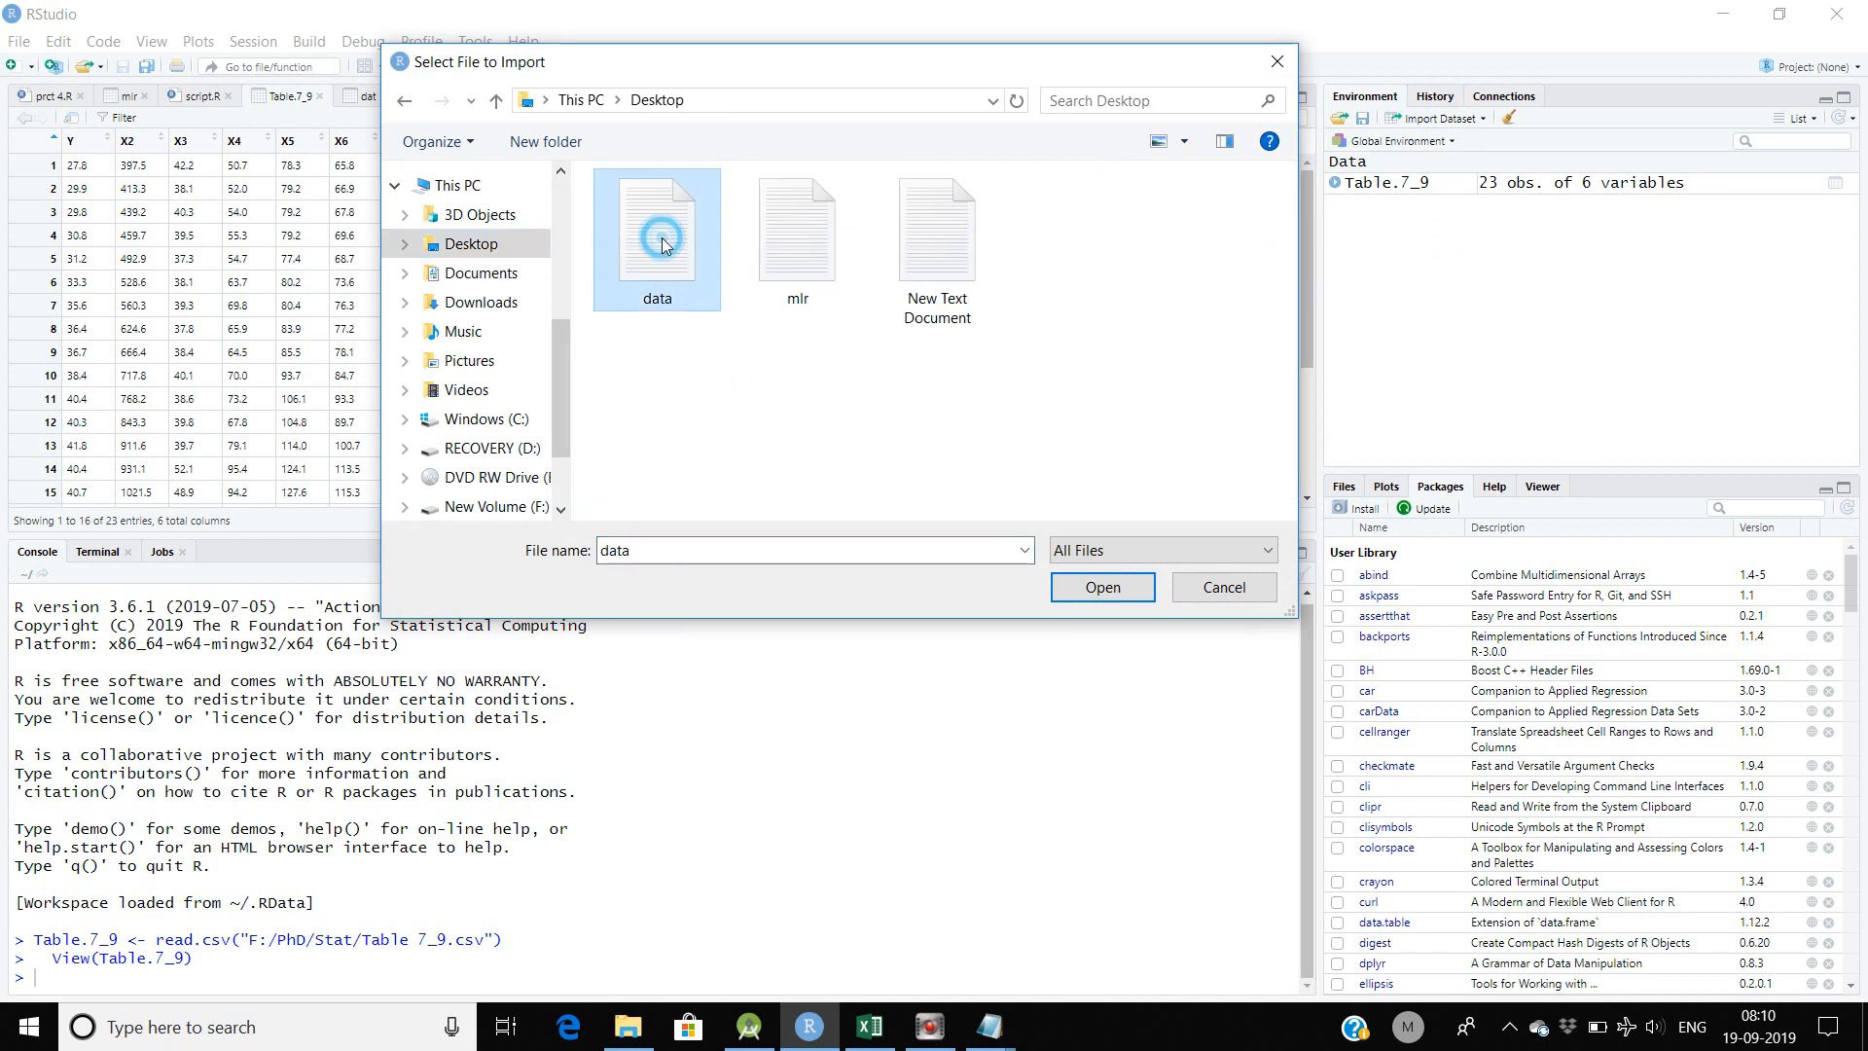
pyautogui.click(1102, 586)
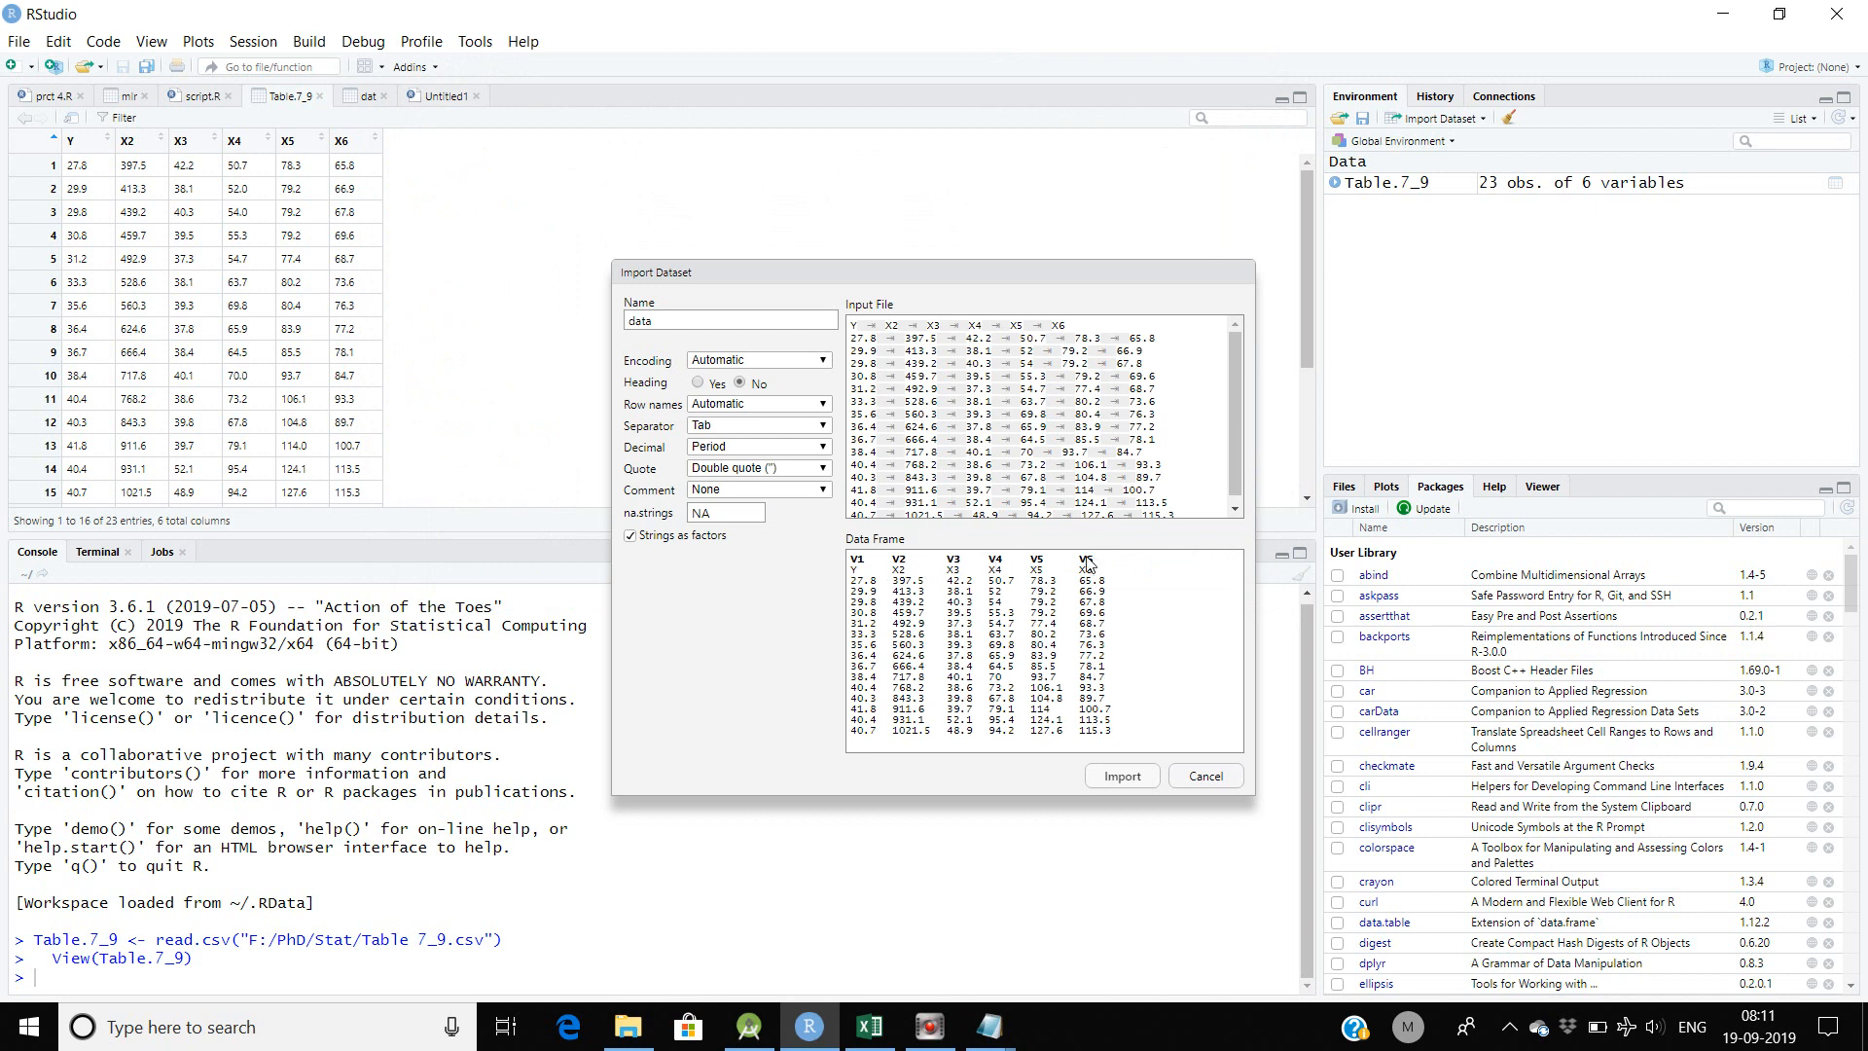
# Set Heading to Yes, import the text file as the dataset data, and review its rows.
pyautogui.click(697, 382)
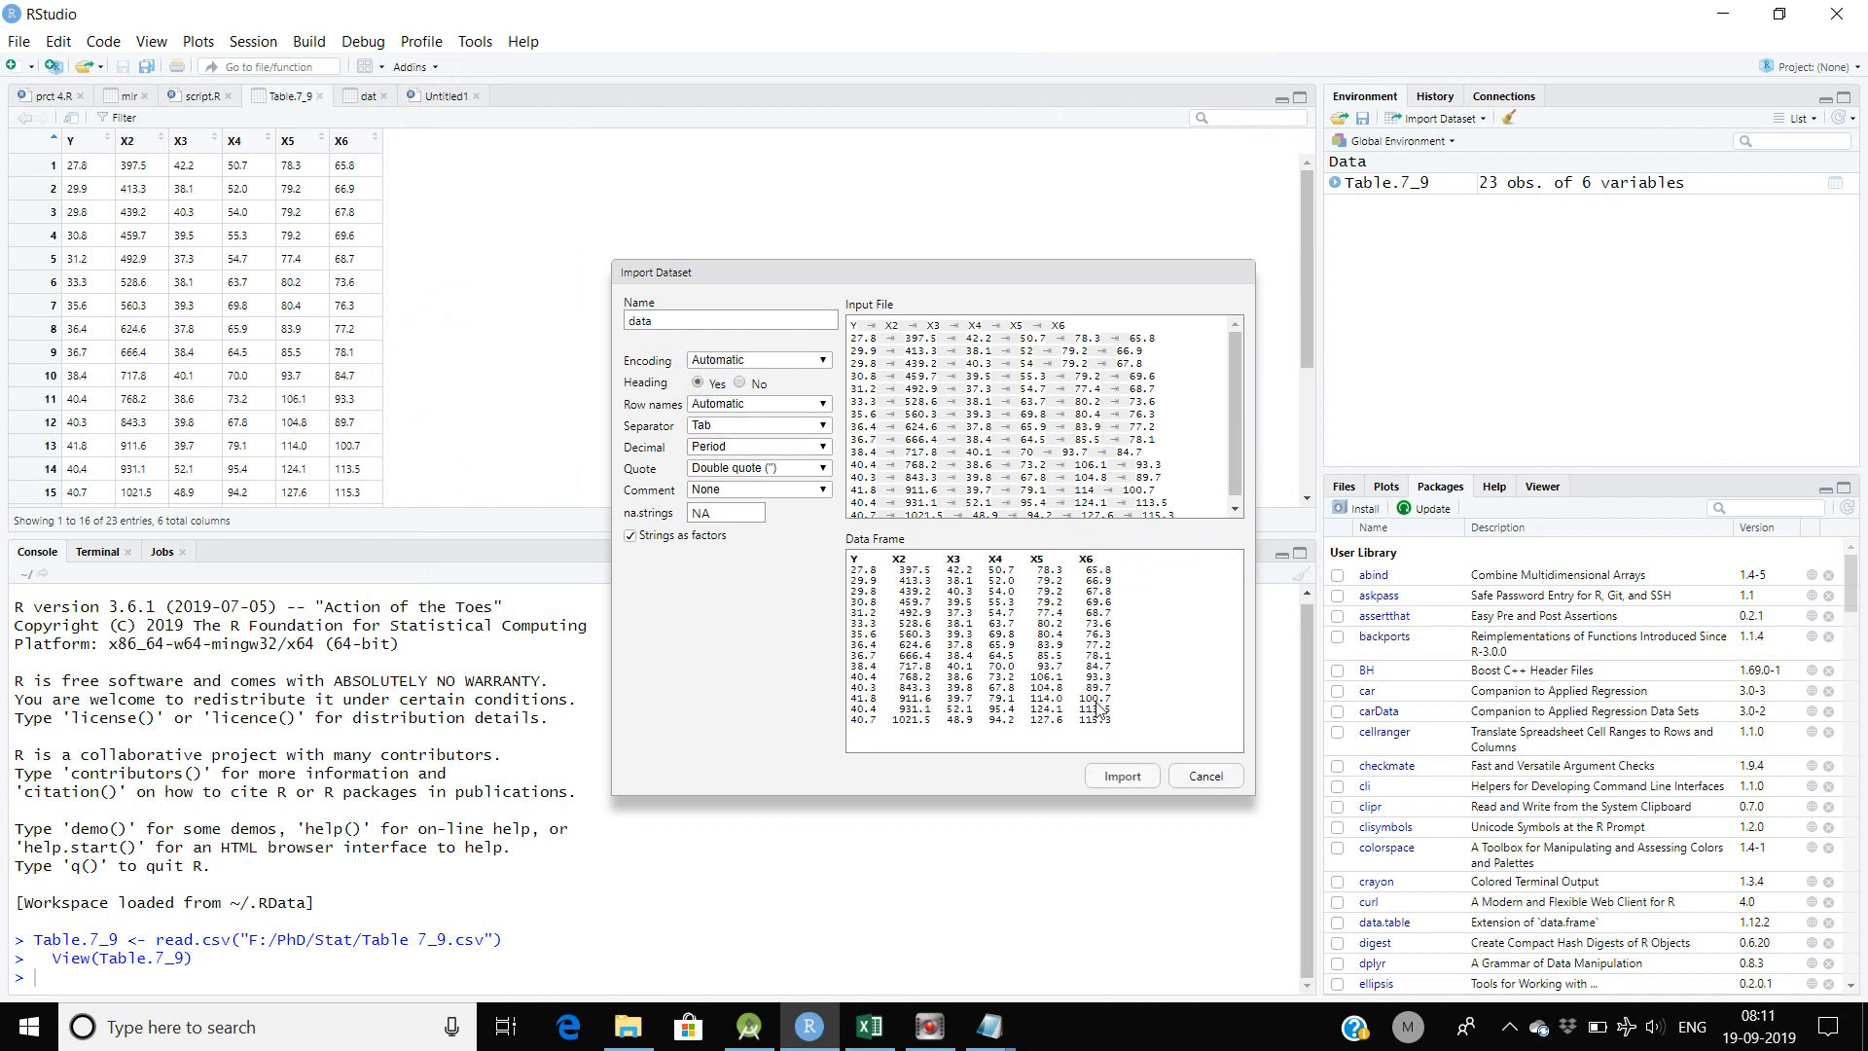
pyautogui.click(1123, 777)
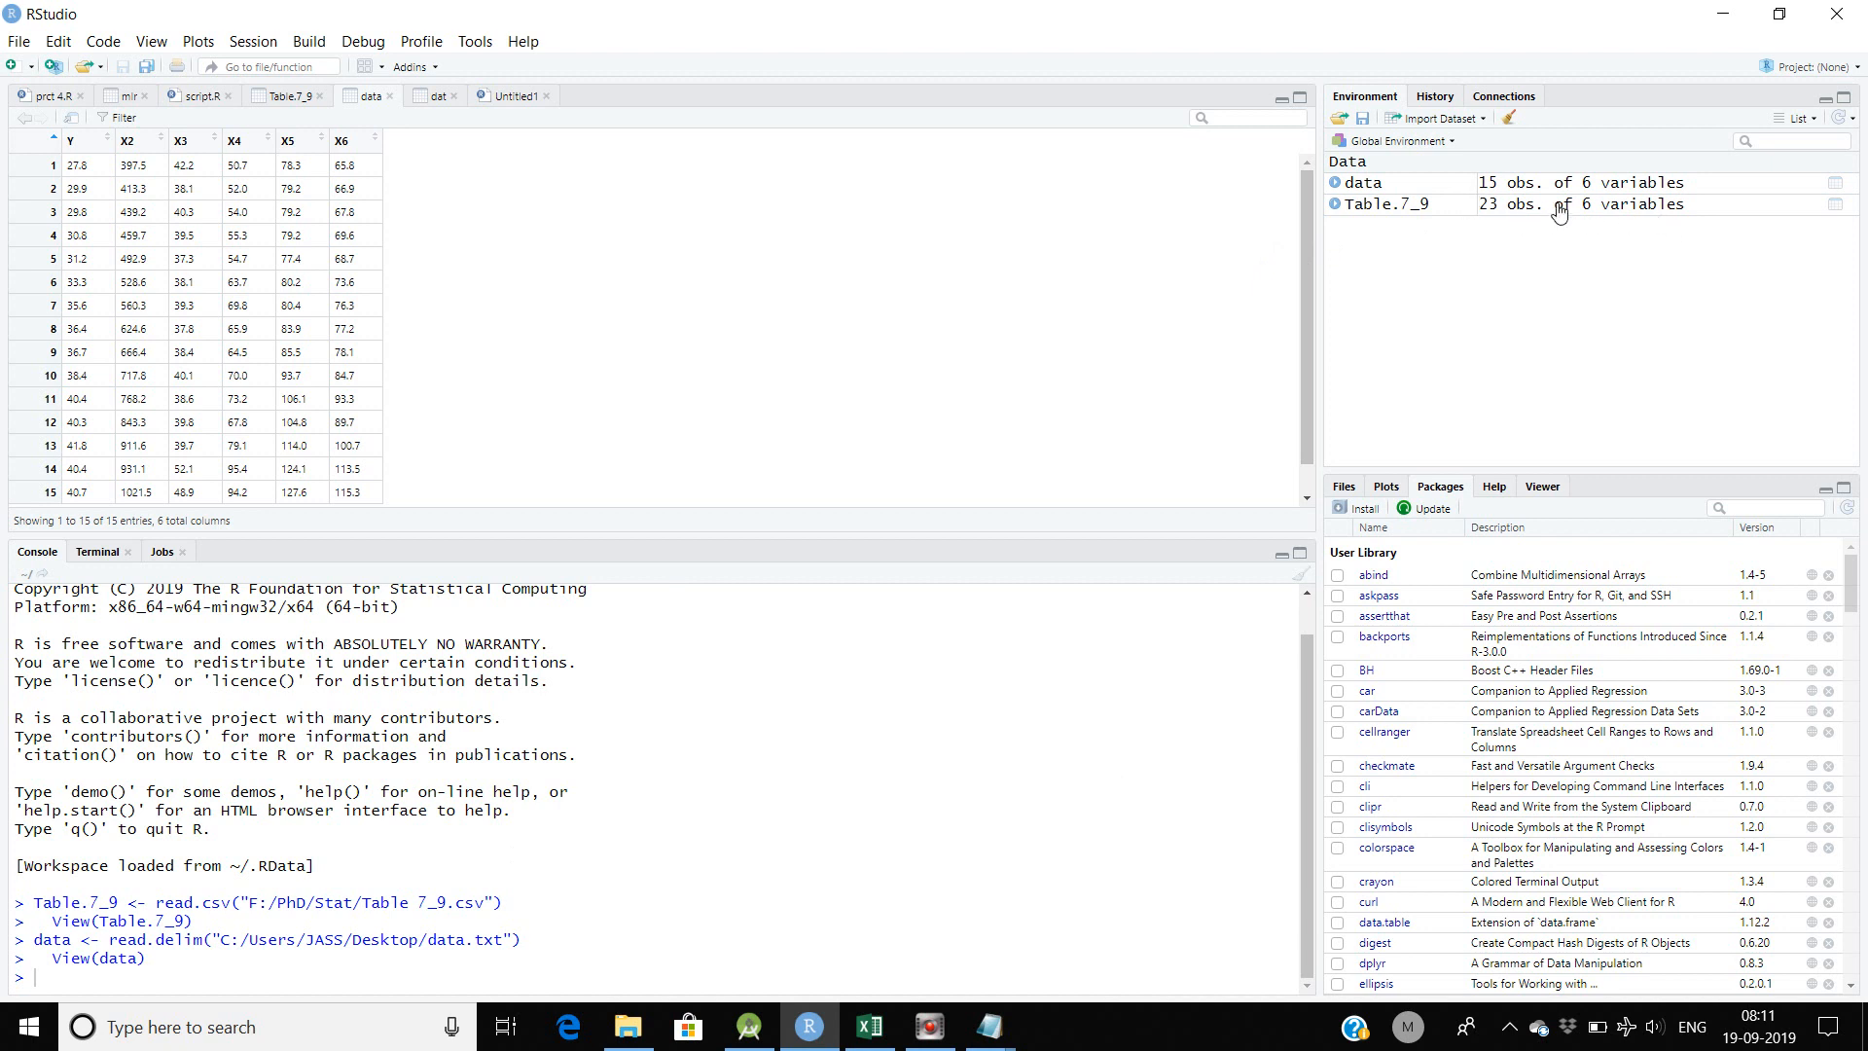
pyautogui.click(1304, 351)
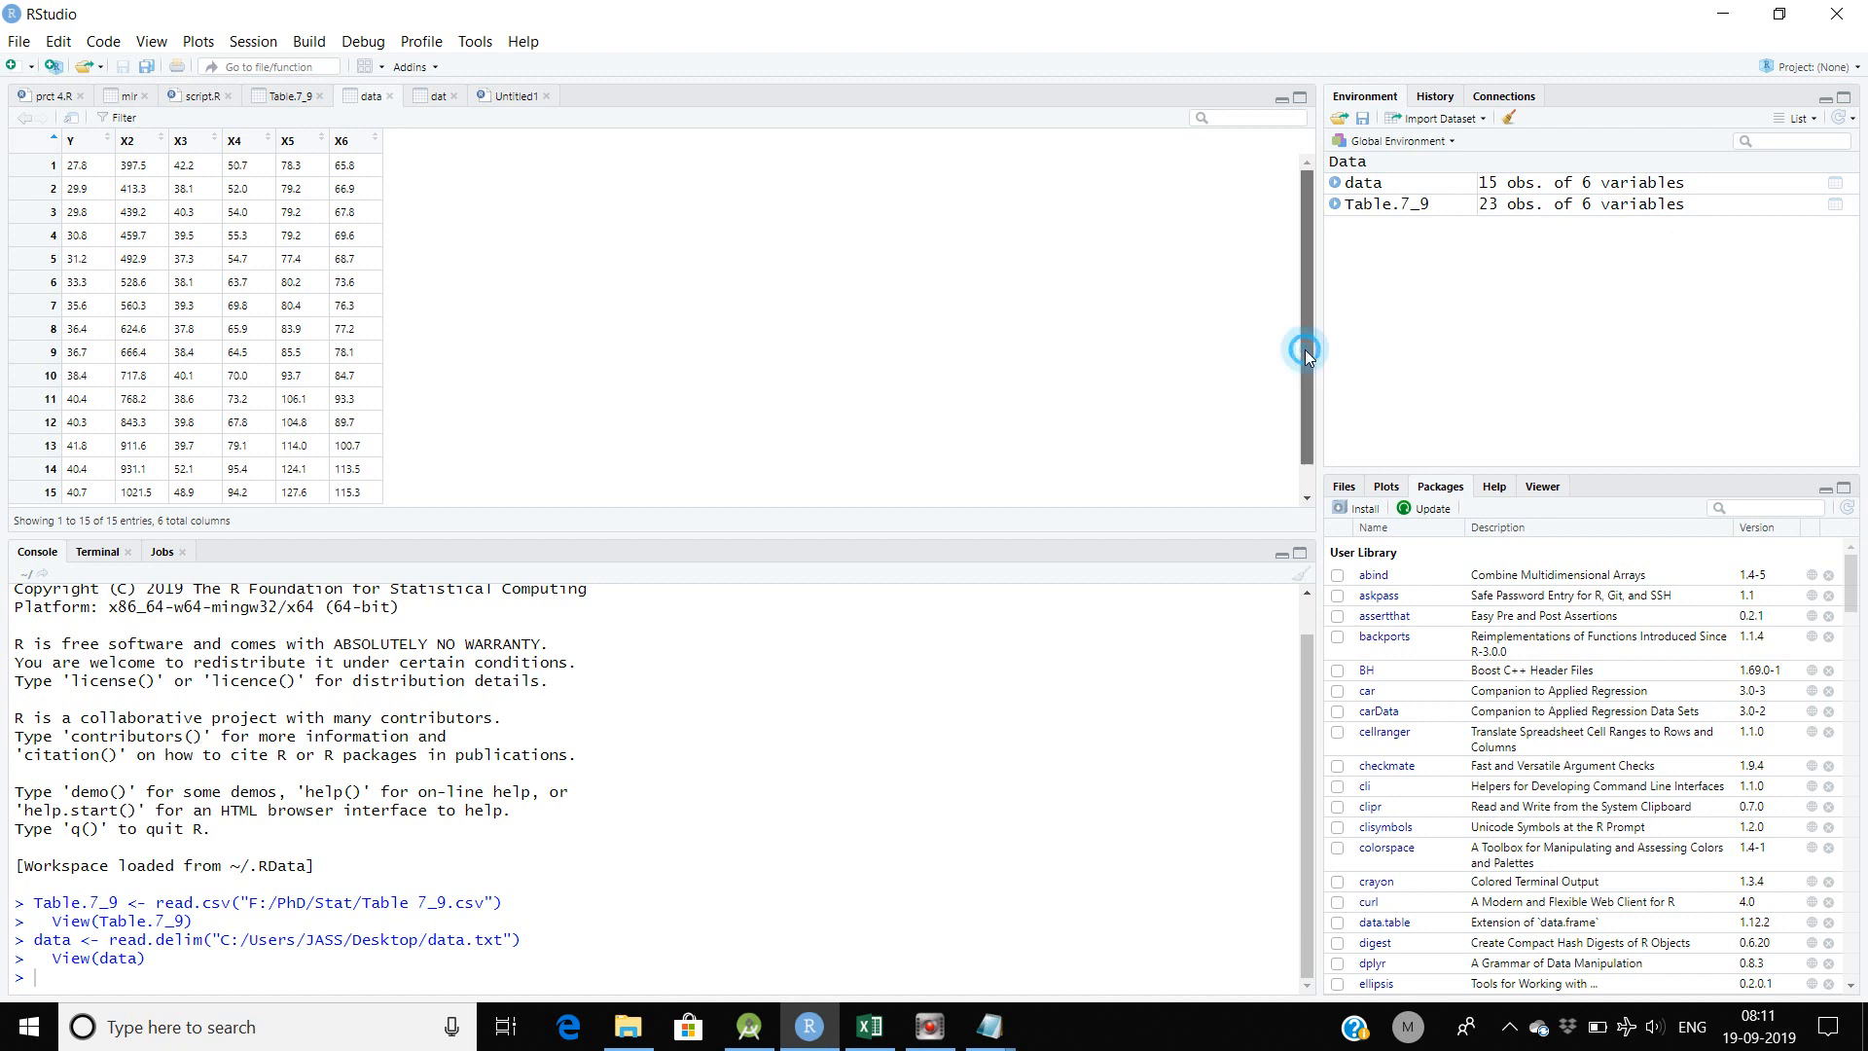
pyautogui.moveTo(1305, 349); pyautogui.dragTo(1299, 457)
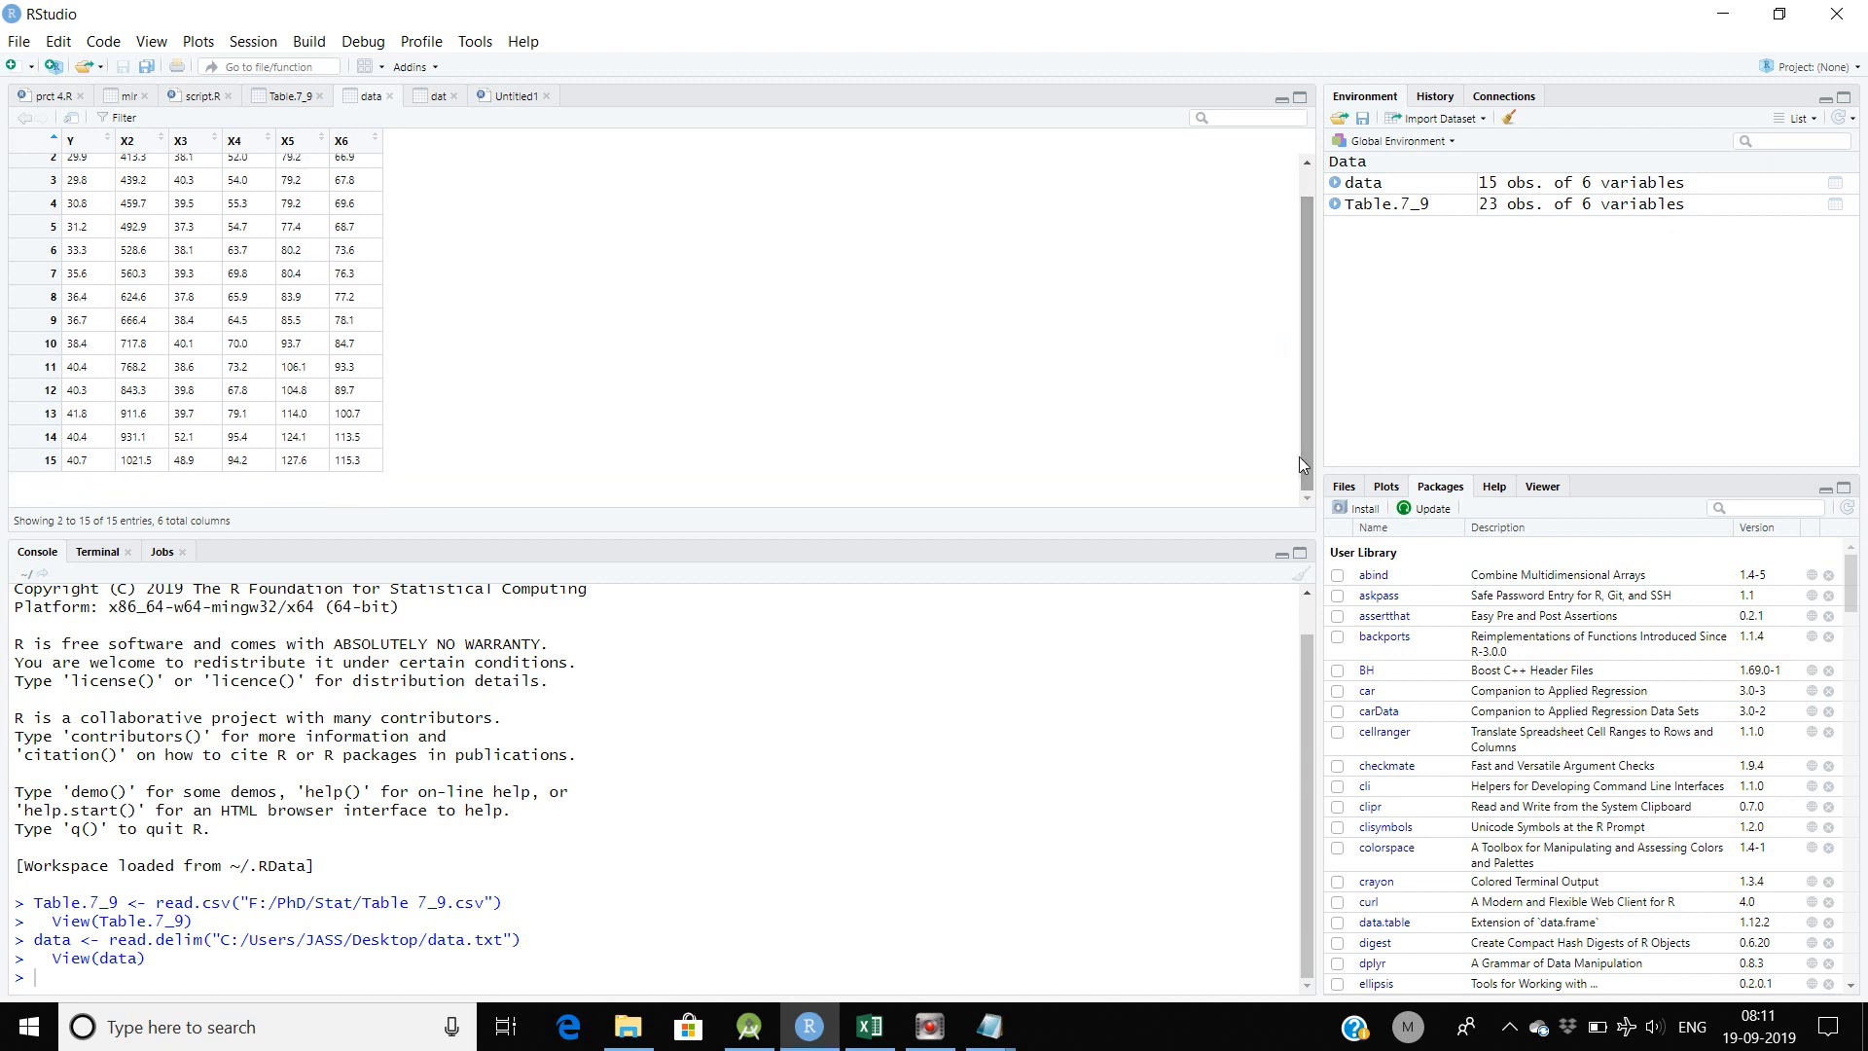